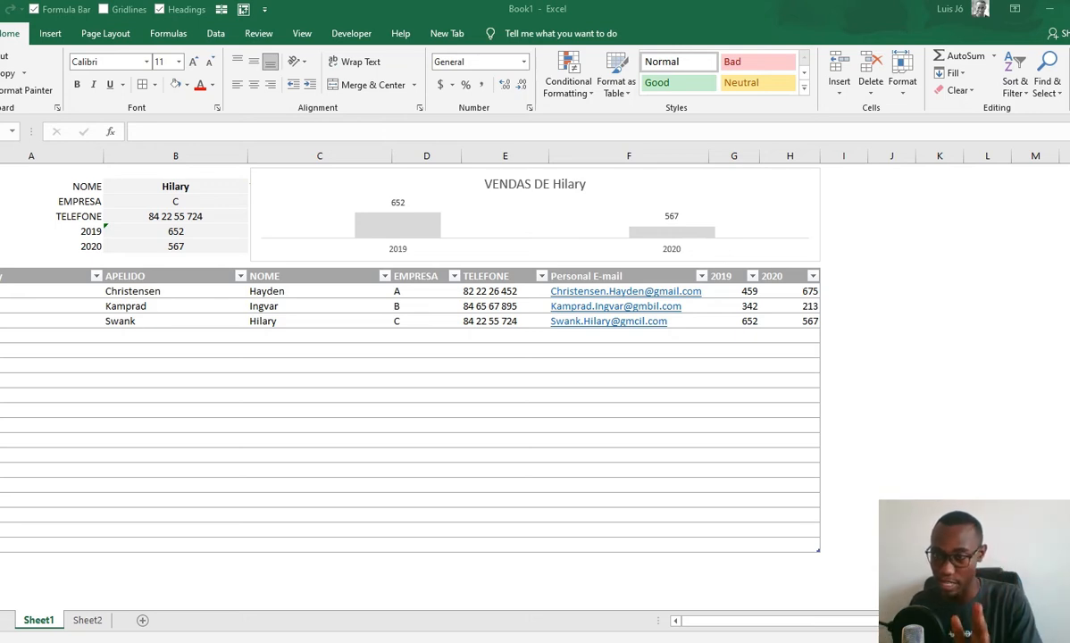
Step: Examine the summary block and the contact table with its Category and APELIDO headers
{"action": "left_click", "coordinate": [191, 245]}
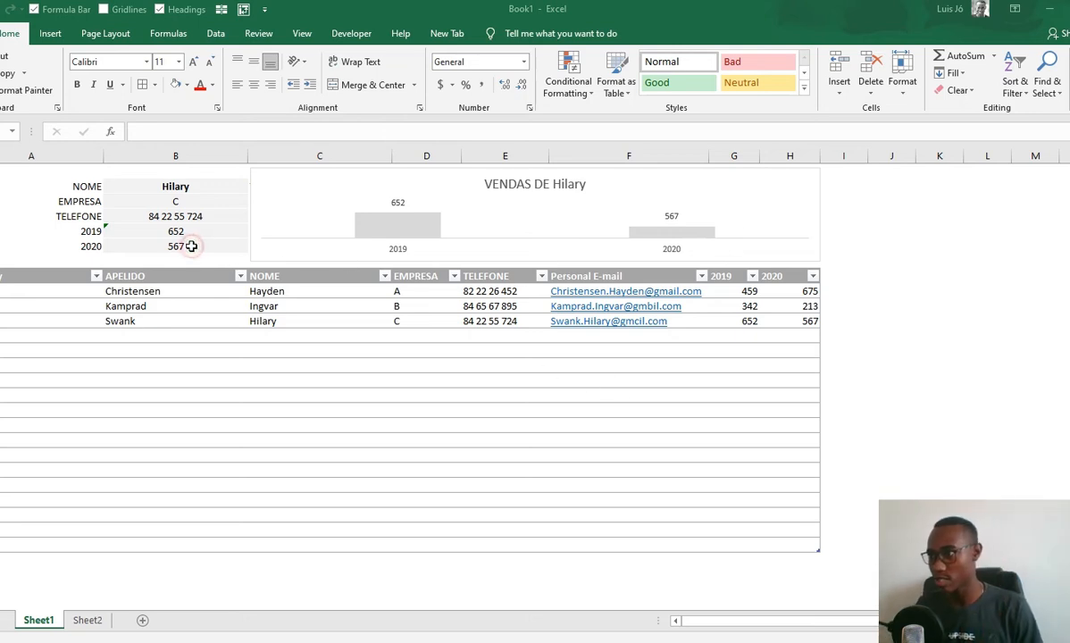
{"action": "left_click_drag", "start_coordinate": [14, 270], "coordinate": [815, 488]}
{"action": "left_click", "coordinate": [859, 431]}
{"action": "left_click", "coordinate": [13, 275]}
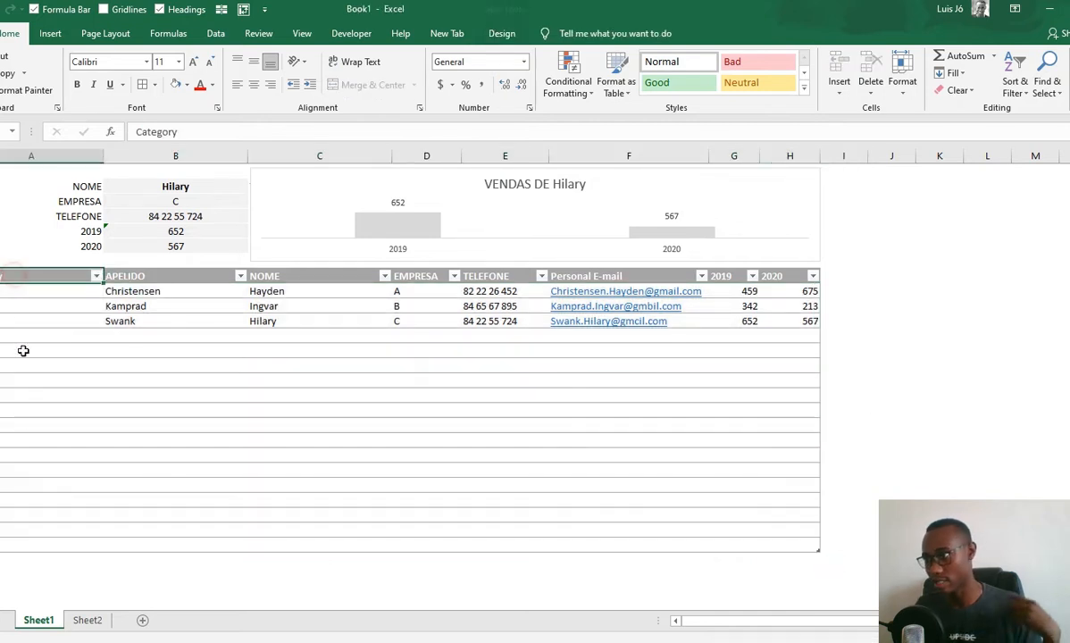
{"action": "left_click", "coordinate": [168, 277]}
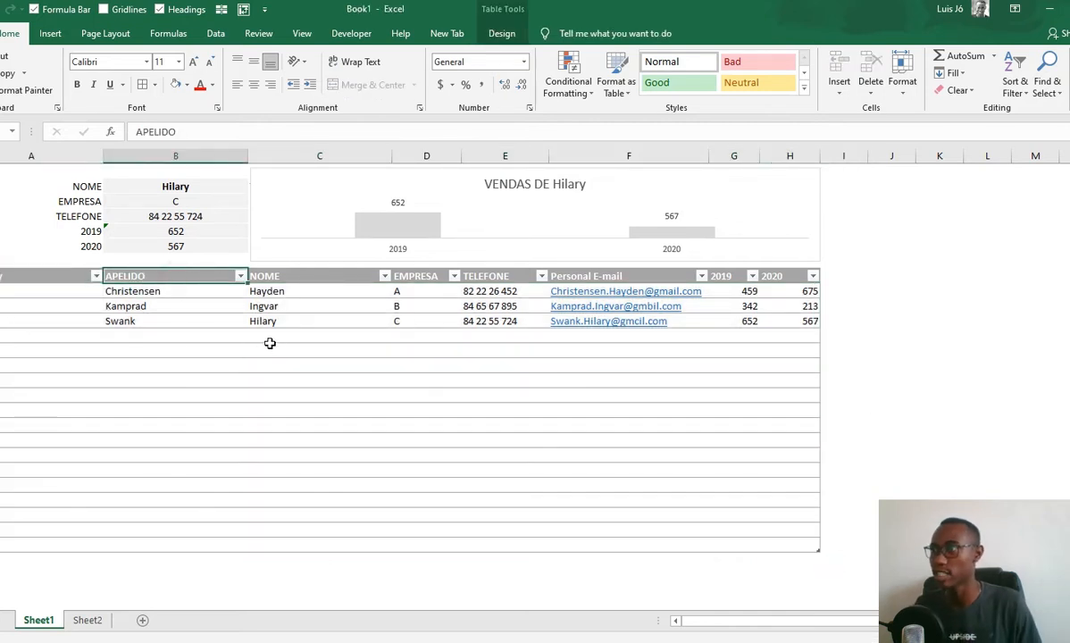
Step: Choose the first name for NOME in the summary block and review the linked EMPRESA, TELEFONE, 2019 and 2020 cells
{"action": "left_click", "coordinate": [230, 186]}
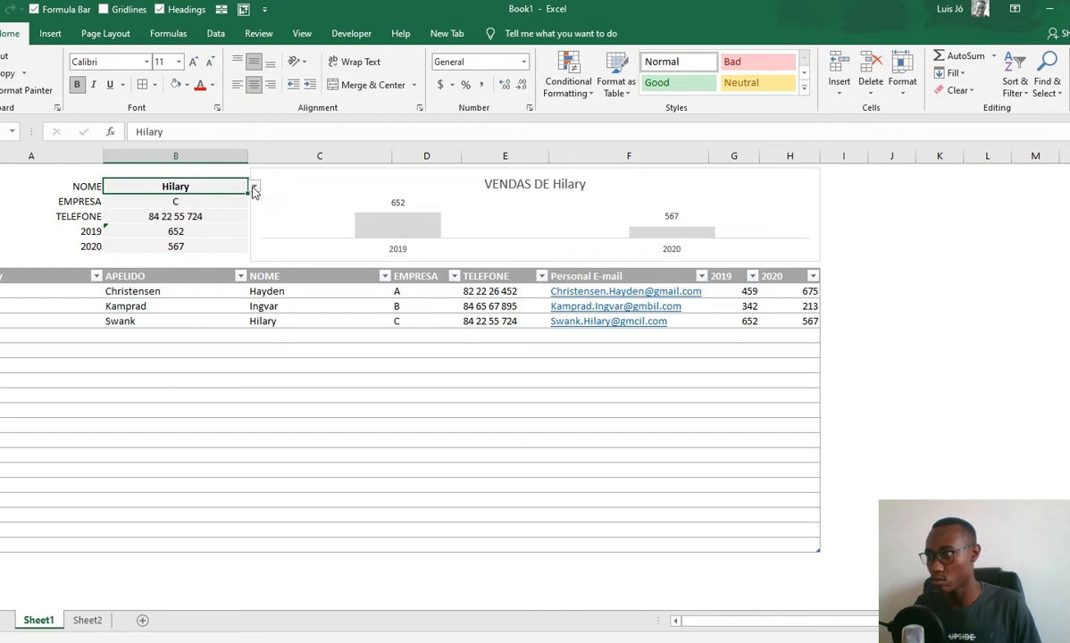
{"action": "left_click", "coordinate": [253, 186]}
{"action": "left_click", "coordinate": [254, 207]}
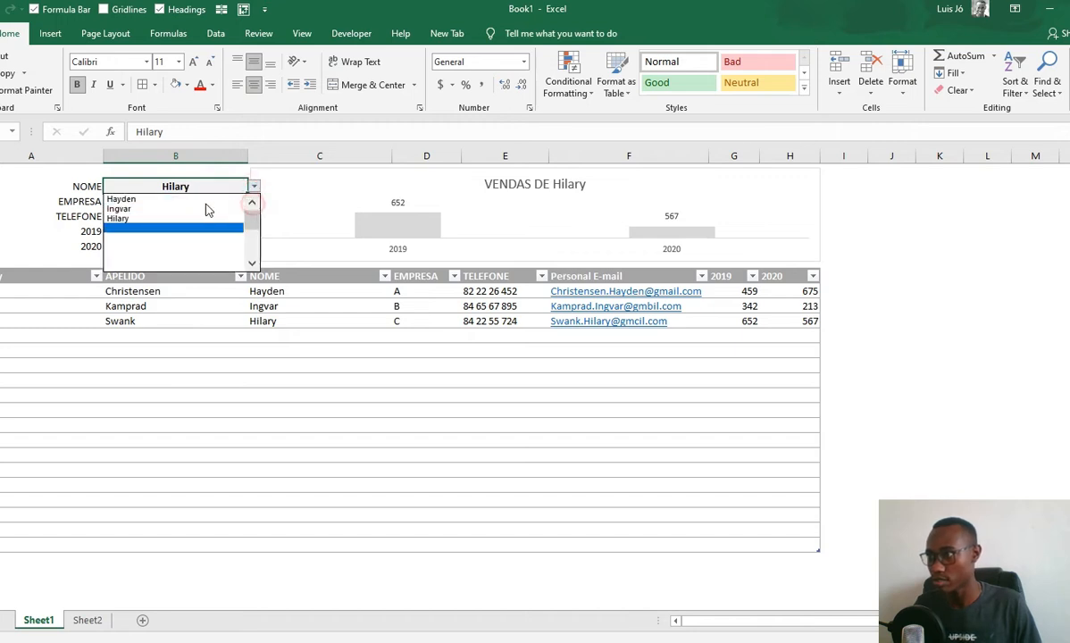
{"action": "left_click", "coordinate": [184, 198]}
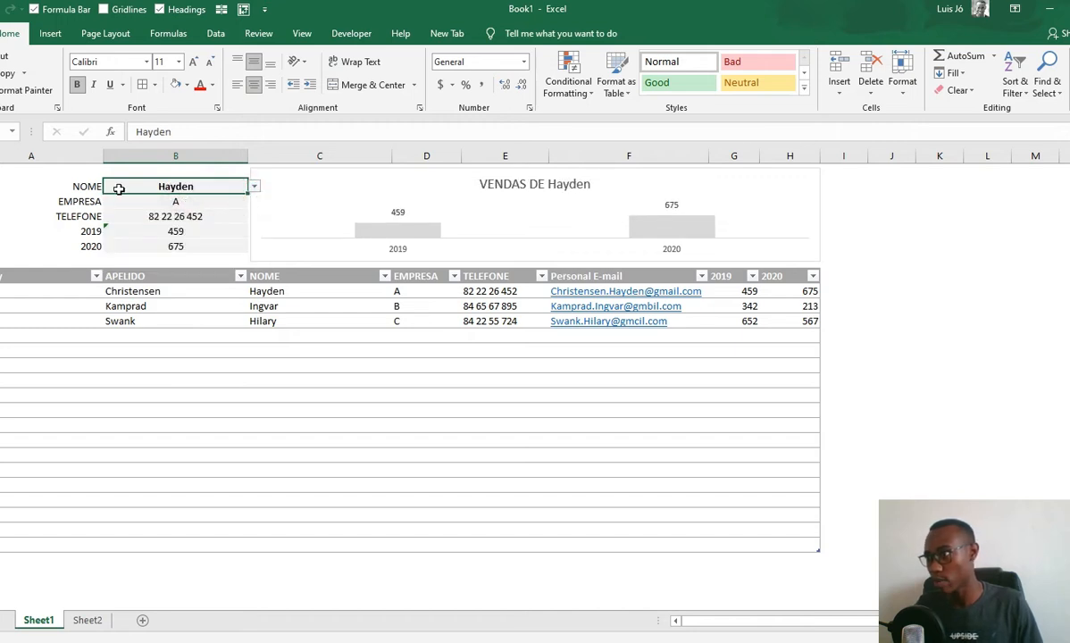
{"action": "left_click_drag", "start_coordinate": [81, 198], "coordinate": [166, 242]}
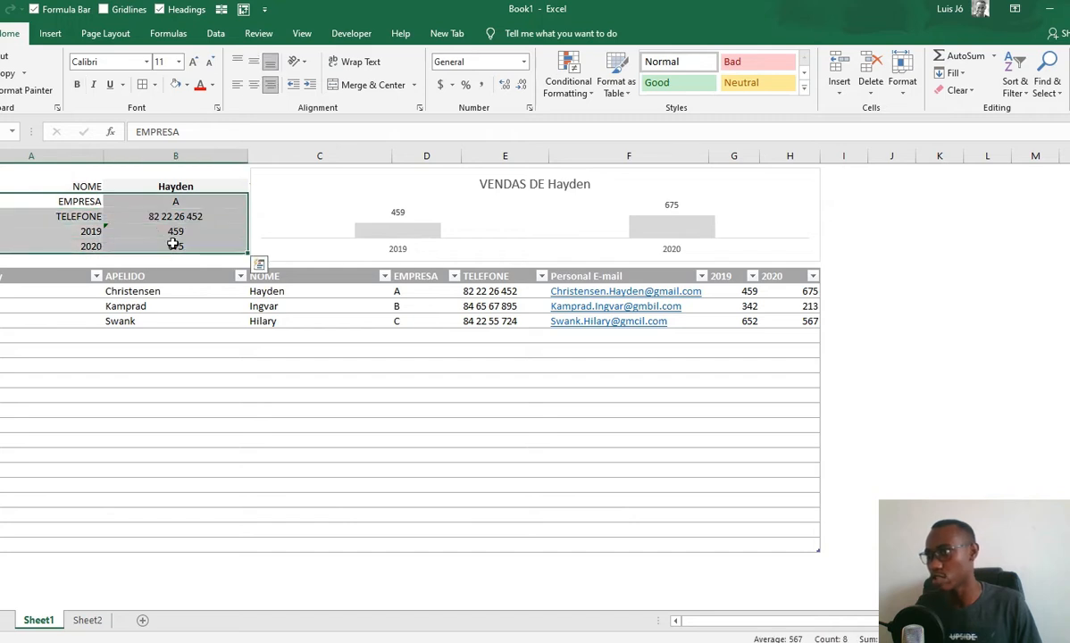
{"action": "left_click", "coordinate": [167, 199]}
{"action": "left_click", "coordinate": [167, 216]}
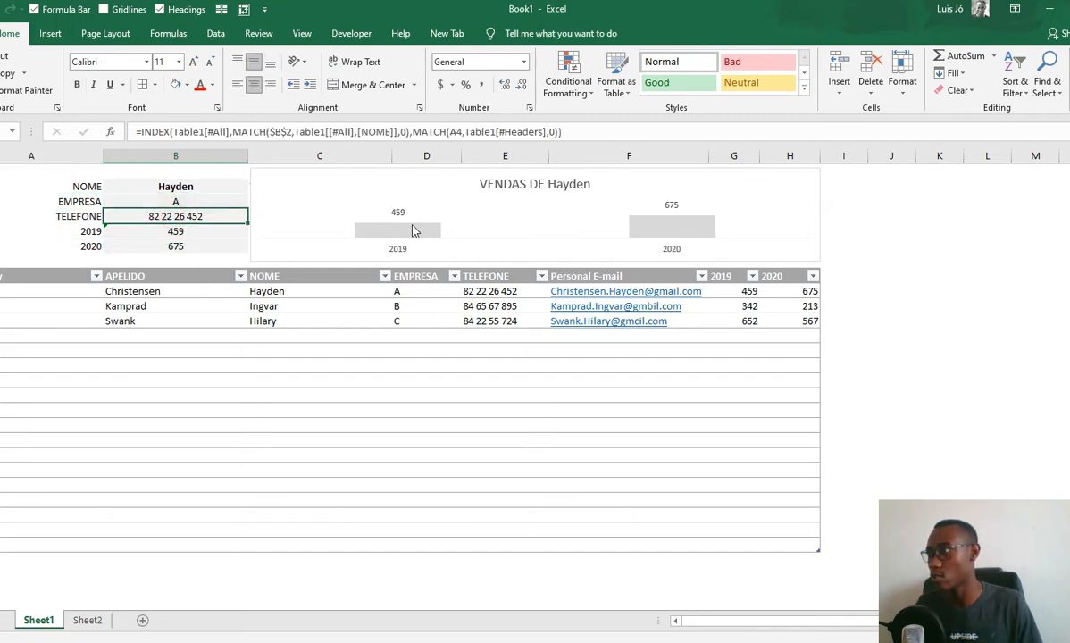
Step: Switch the NOME selection to the third listed name, followed by the second, to update the summary block and sales chart
{"action": "left_click", "coordinate": [205, 183]}
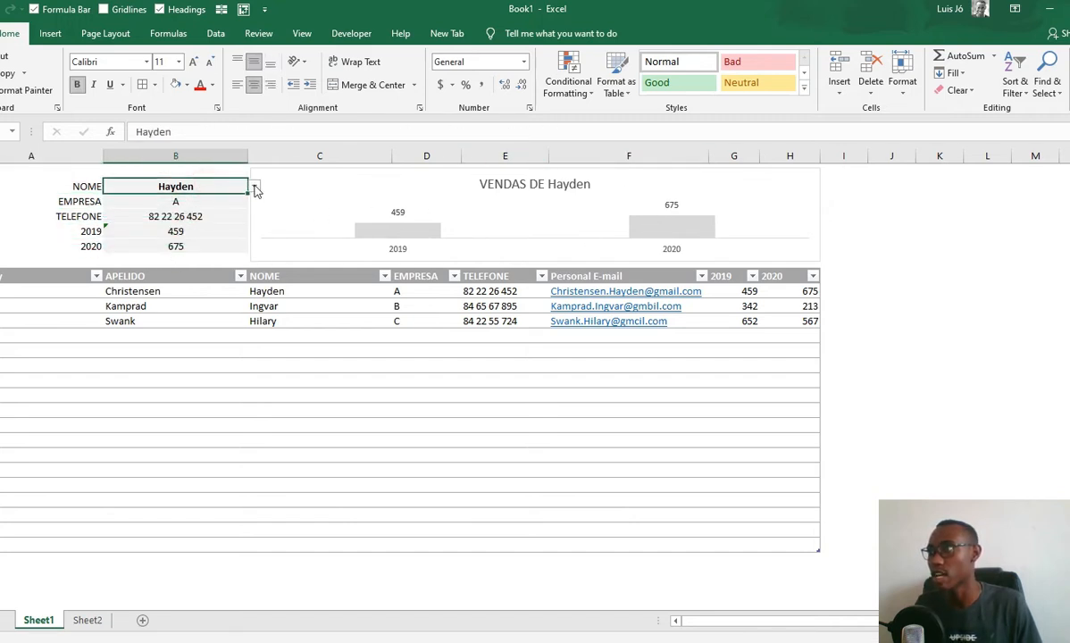
{"action": "left_click", "coordinate": [254, 186]}
{"action": "left_click", "coordinate": [159, 218]}
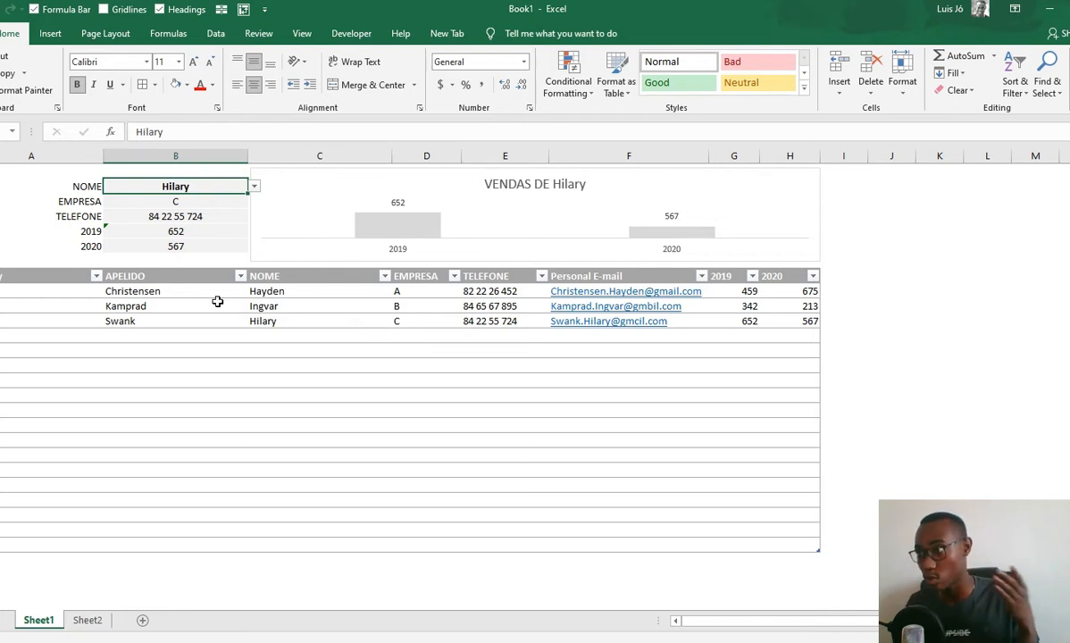
{"action": "left_click", "coordinate": [254, 186]}
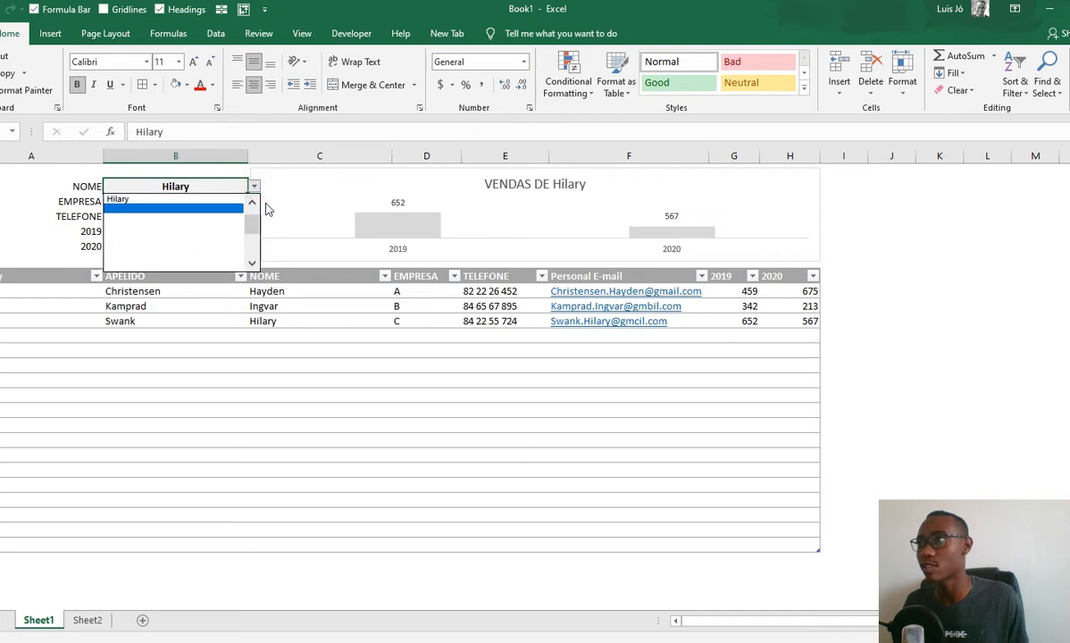
{"action": "left_click", "coordinate": [252, 203]}
{"action": "left_click", "coordinate": [163, 201]}
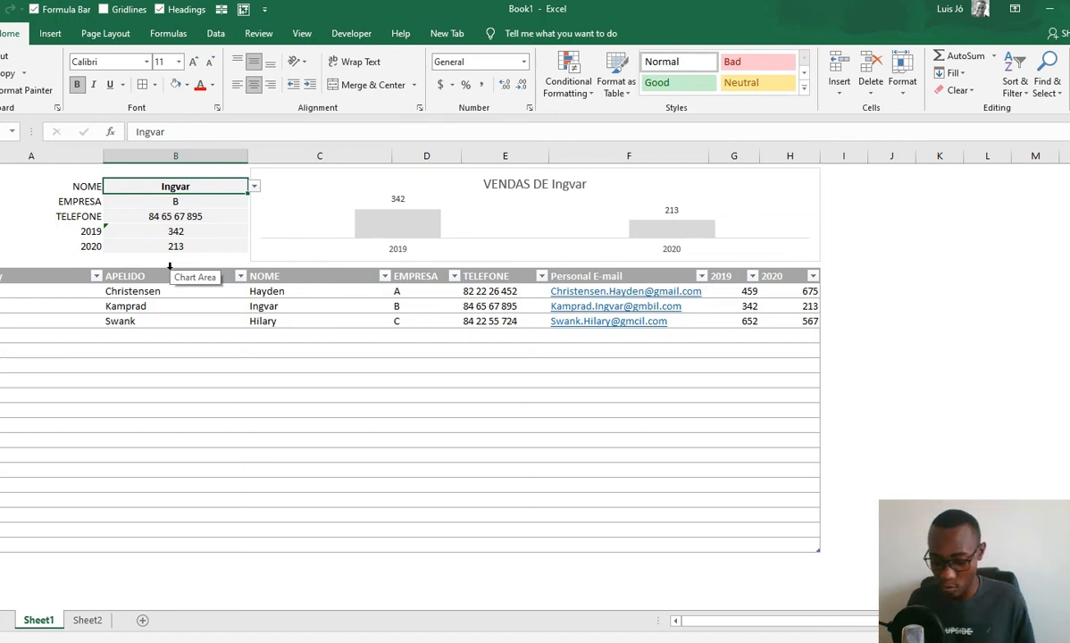
Step: Open Sheet2 and examine the INDEX and MATCH formula written as text in column E
{"action": "key", "text": "ctrl+Page_Down"}
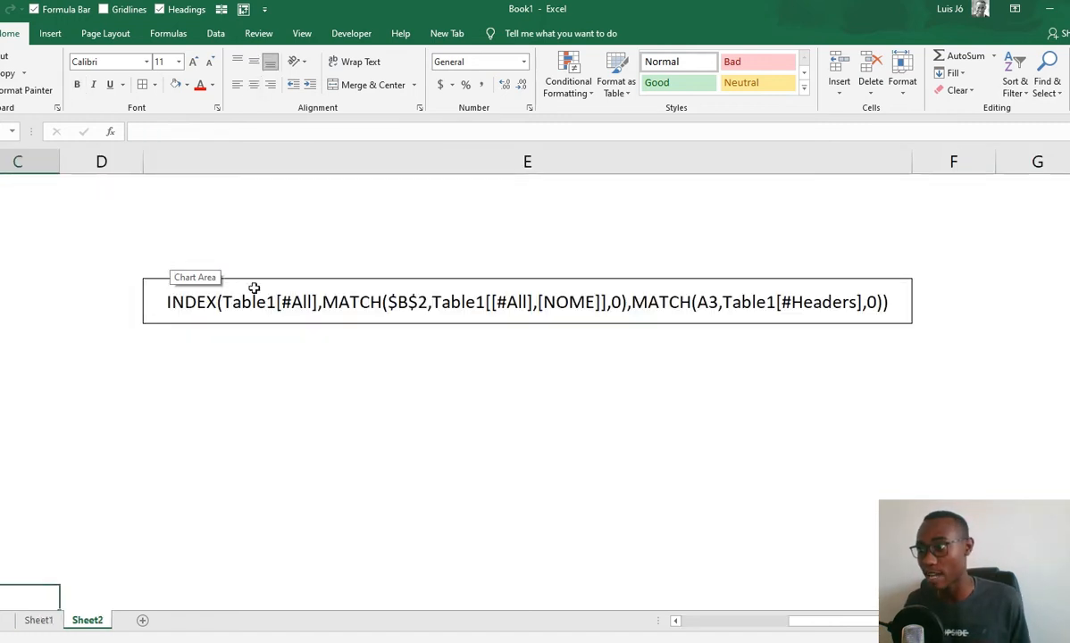
{"action": "left_click", "coordinate": [304, 304]}
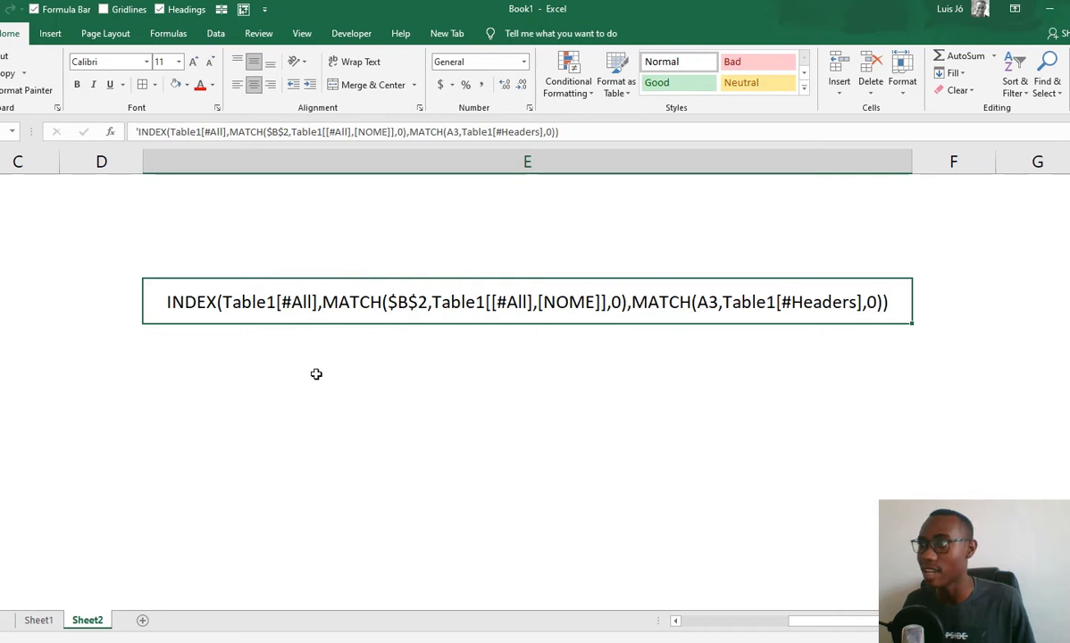
{"action": "left_click", "coordinate": [284, 352]}
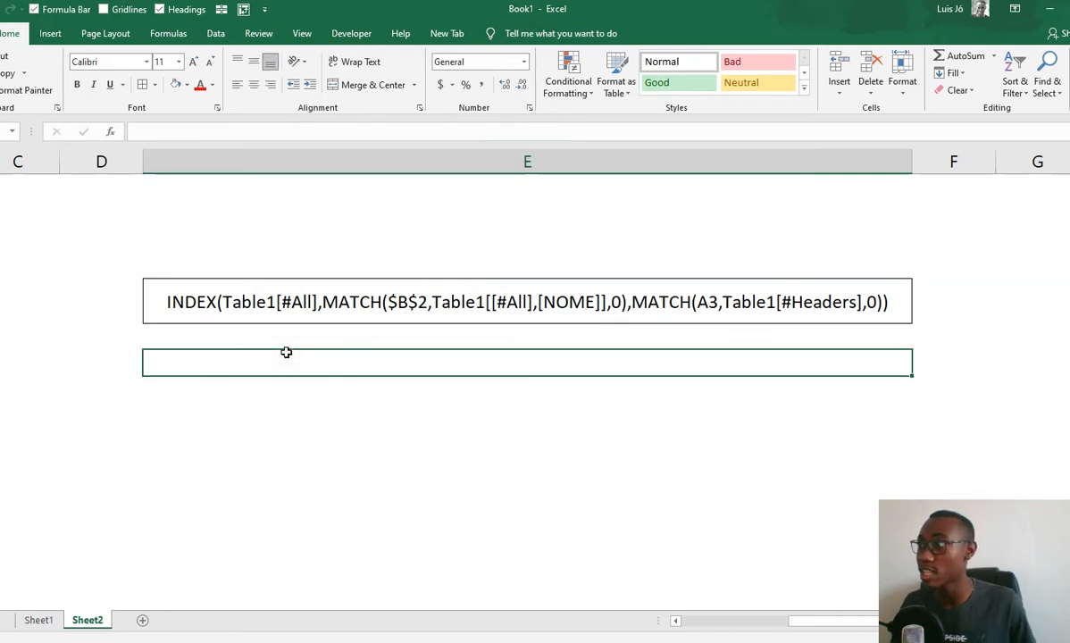
{"action": "left_click", "coordinate": [236, 288]}
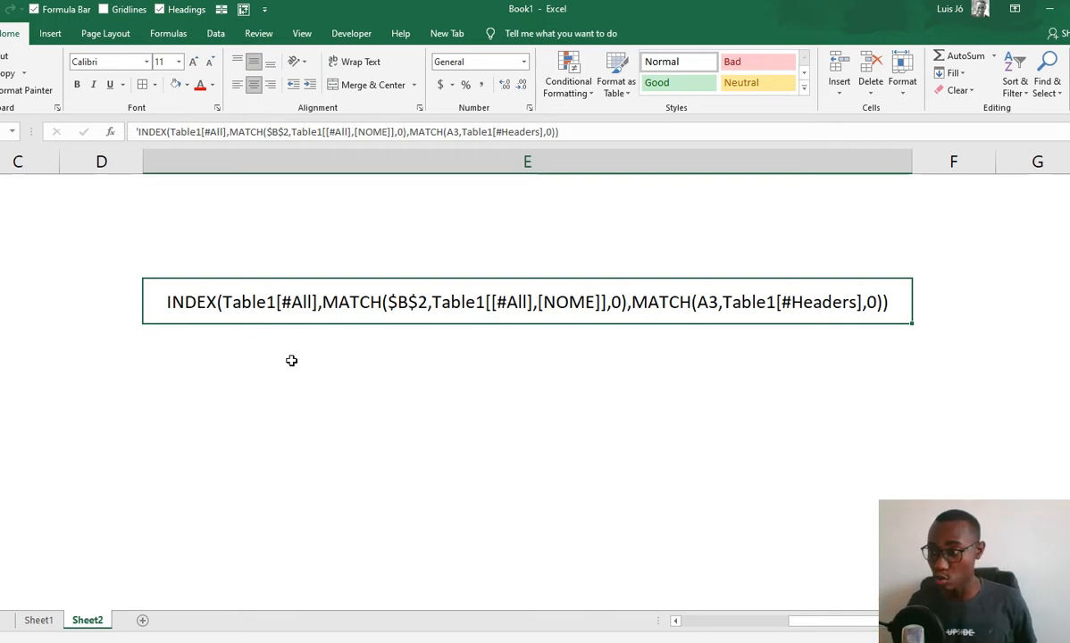
Step: Switch to the Book2 workbook and review the full contact table and the empty NOME cell of the summary block
{"action": "key", "text": "ctrl+Page_Up"}
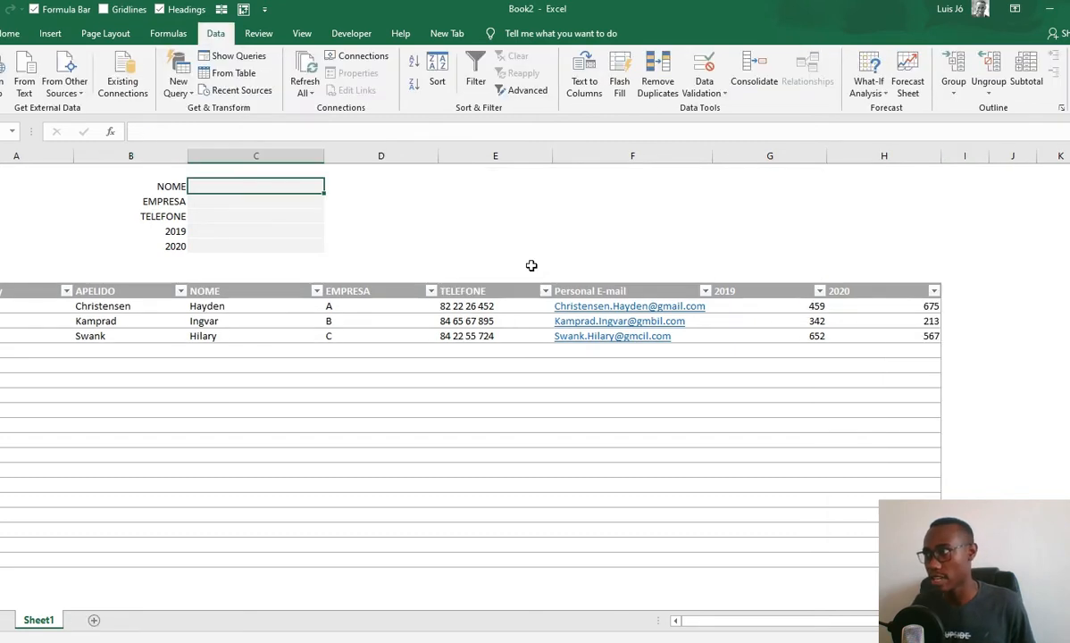
{"action": "left_click", "coordinate": [506, 199]}
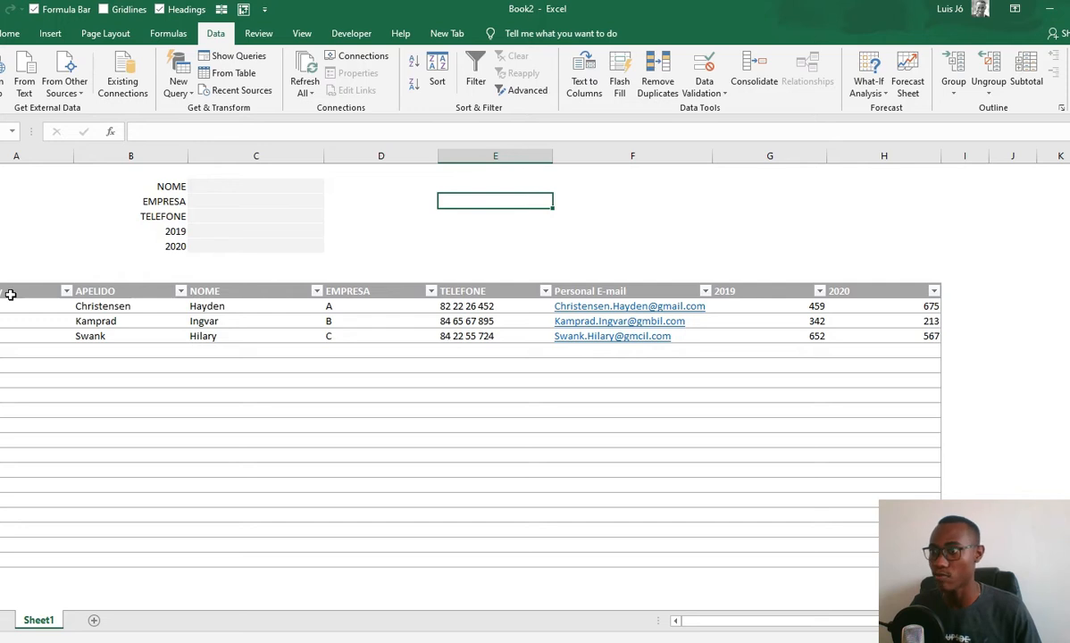
{"action": "left_click_drag", "start_coordinate": [11, 295], "coordinate": [893, 564]}
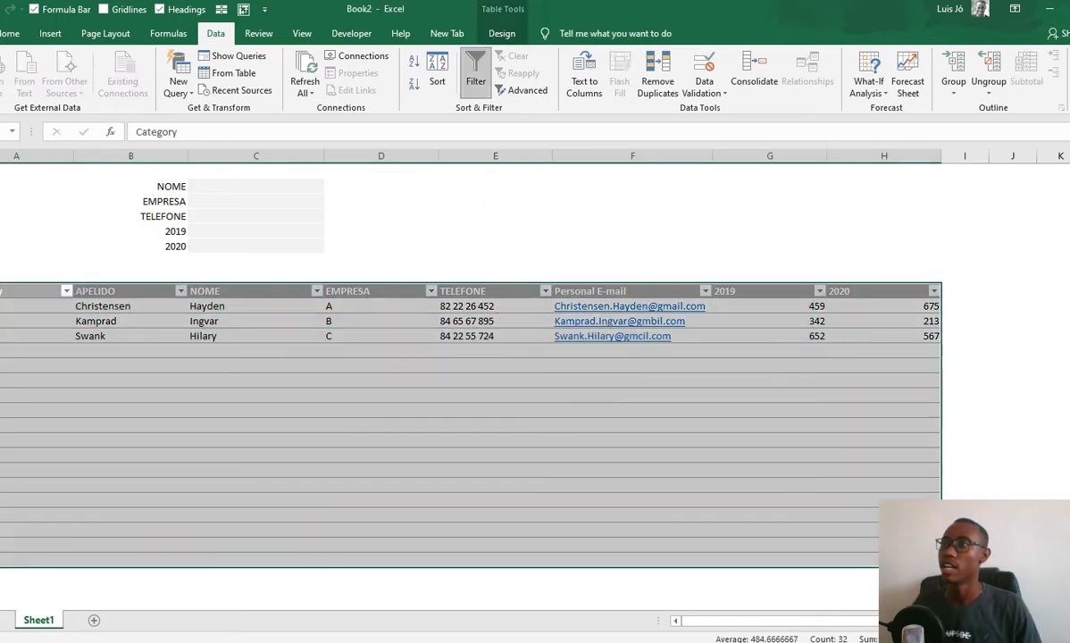
{"action": "left_click", "coordinate": [248, 185]}
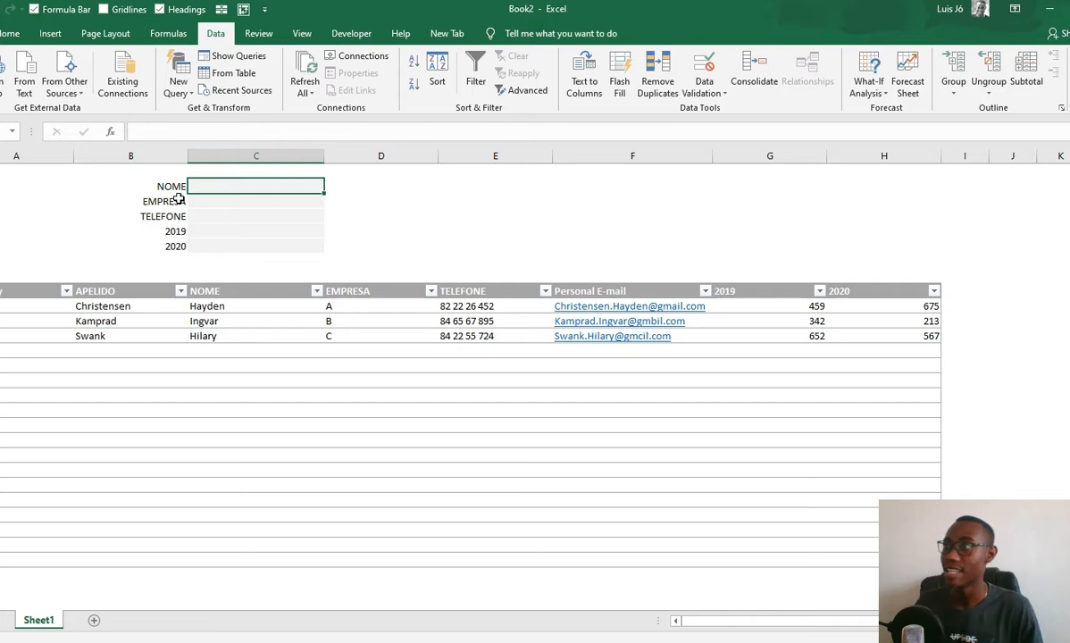
{"action": "left_click", "coordinate": [471, 186]}
{"action": "type", "text": "«in"}
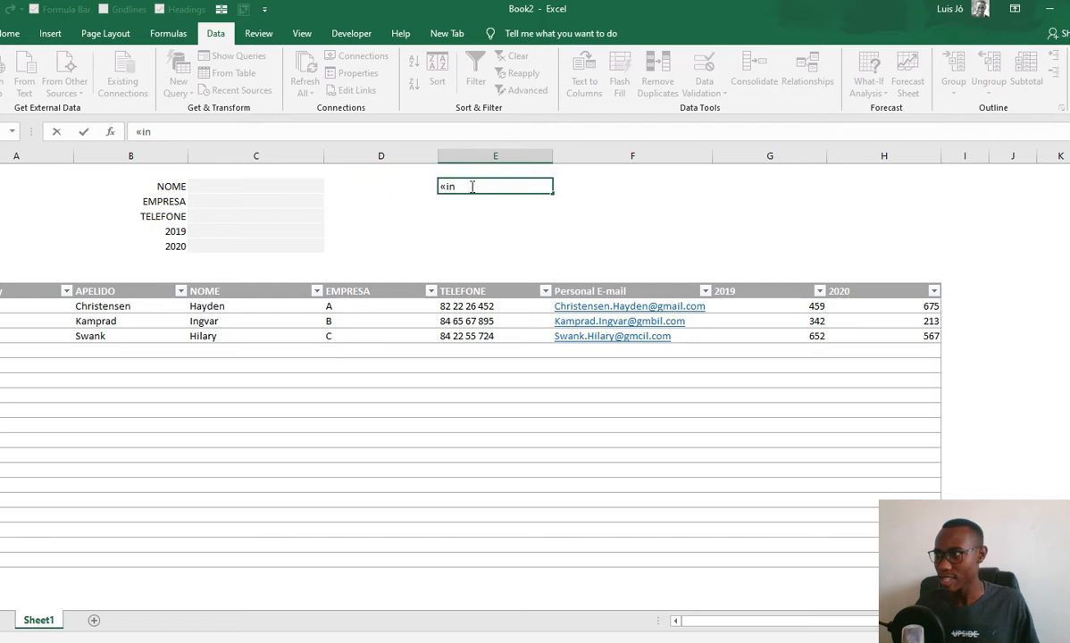
{"action": "key", "text": "Escape"}
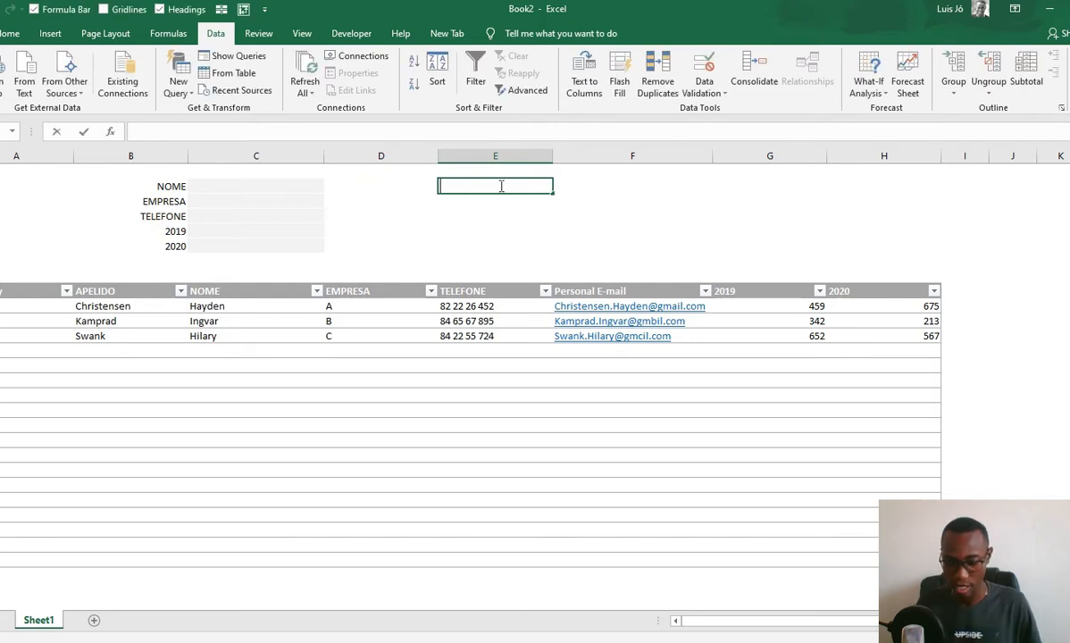
{"action": "type", "text": "=inde"}
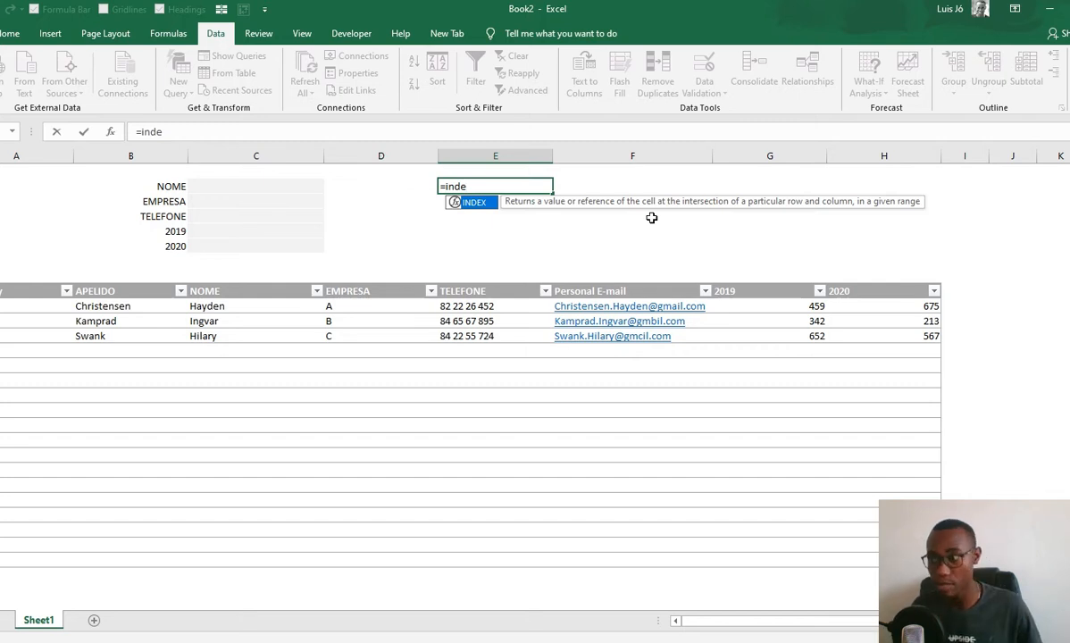
{"action": "key", "text": "Tab"}
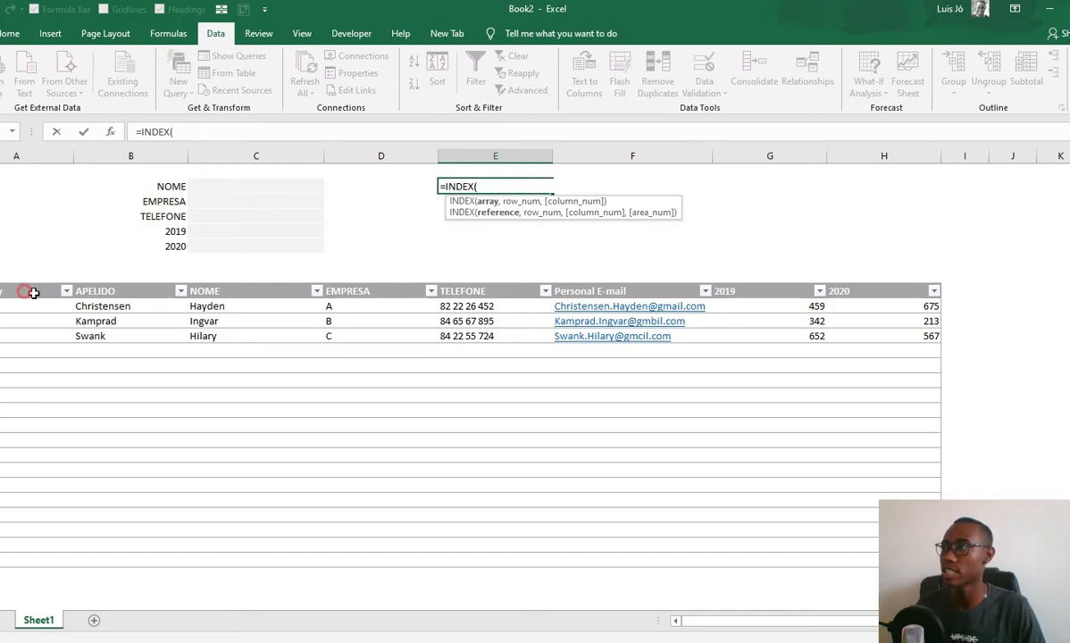
{"action": "left_click_drag", "start_coordinate": [32, 292], "coordinate": [937, 562]}
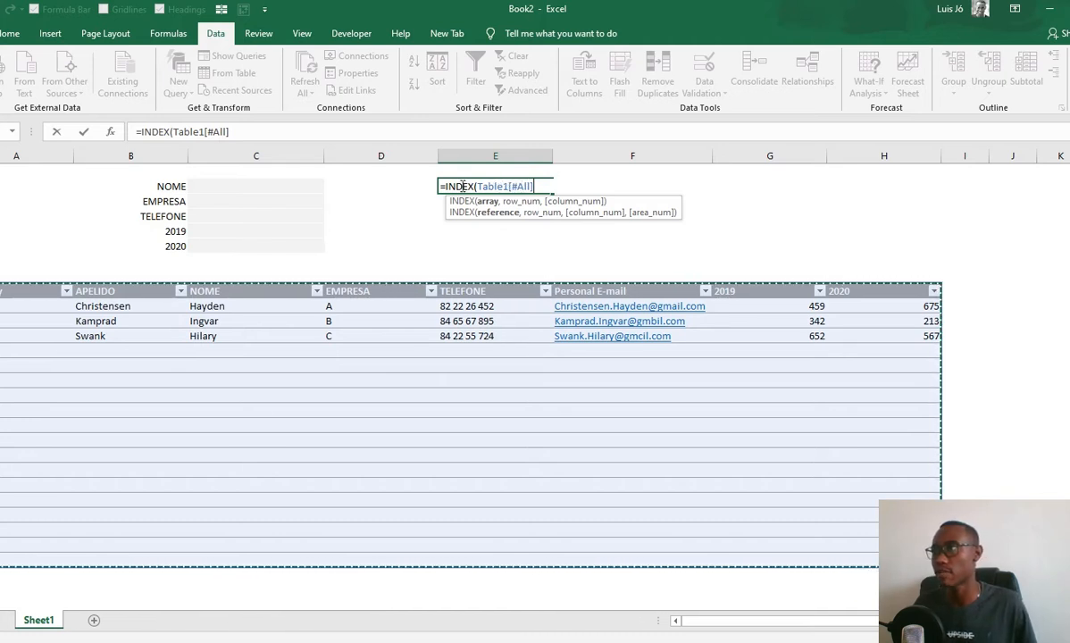
{"action": "key", "text": "Escape"}
{"action": "left_click", "coordinate": [589, 189]}
{"action": "left_click", "coordinate": [503, 198]}
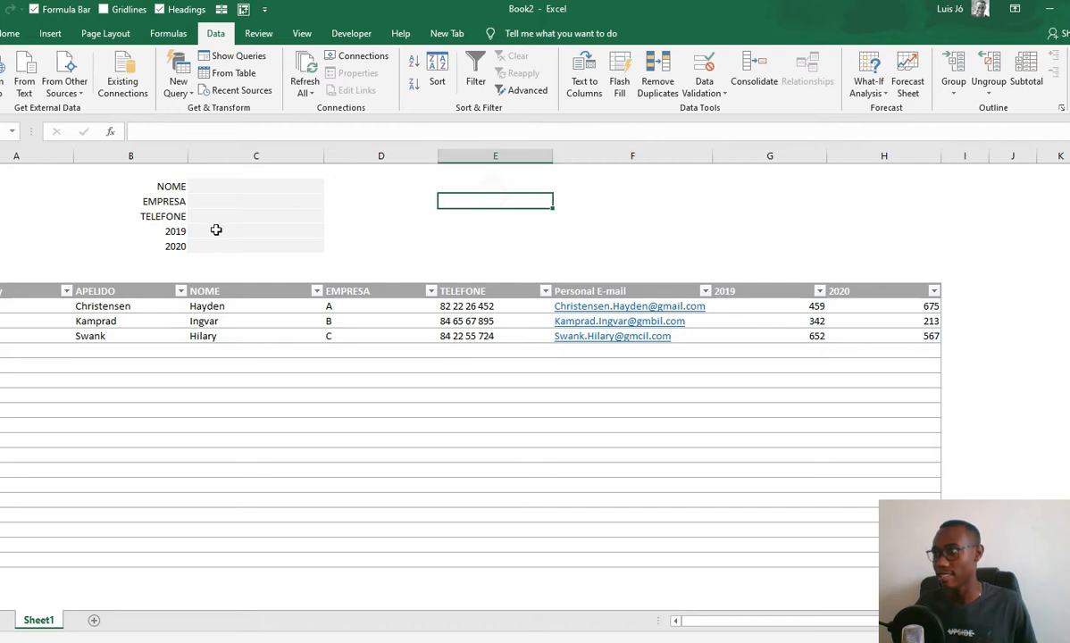
{"action": "key", "text": "Up"}
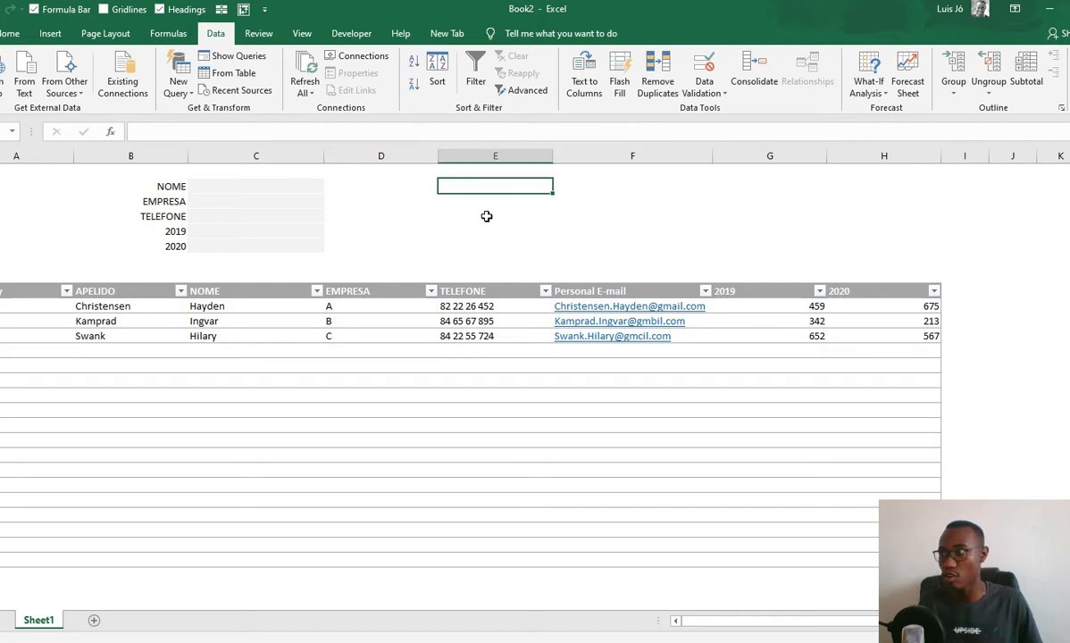
{"action": "type", "text": "0choose"}
{"action": "key", "text": "BackSpace"}
{"action": "key", "text": "BackSpace"}
{"action": "key", "text": "BackSpace"}
{"action": "key", "text": "BackSpace"}
{"action": "key", "text": "BackSpace"}
{"action": "key", "text": "BackSpace"}
{"action": "key", "text": "BackSpace"}
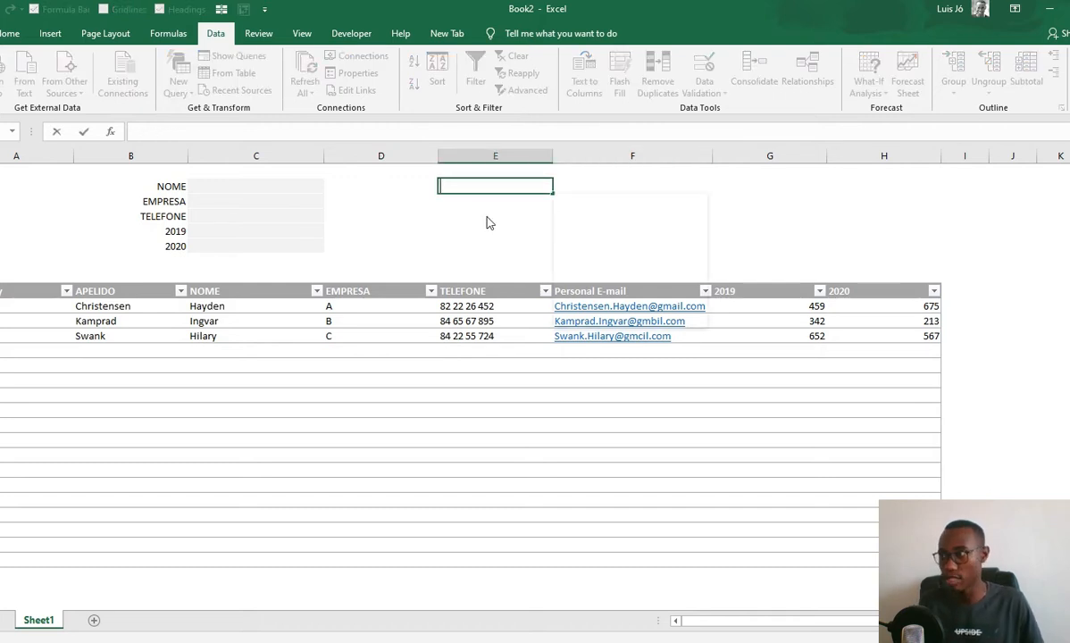
{"action": "key", "text": "Escape"}
Step: Enter the headers Nome and Telefone in cells E2 and F2
{"action": "type", "text": "Nome"}
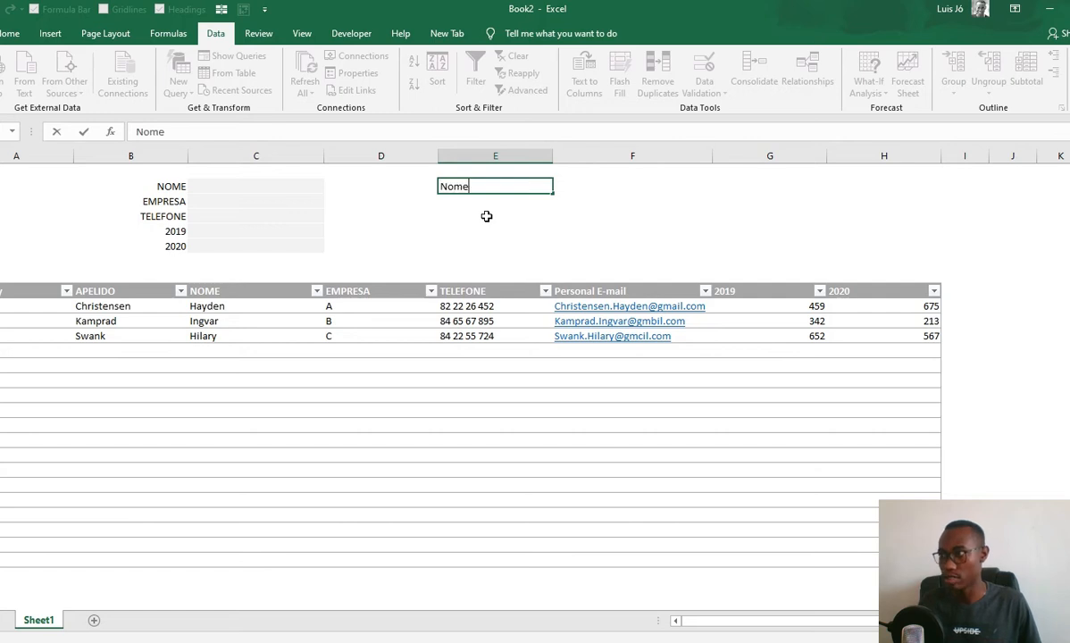
{"action": "key", "text": "Tab"}
{"action": "type", "text": "Telefone"}
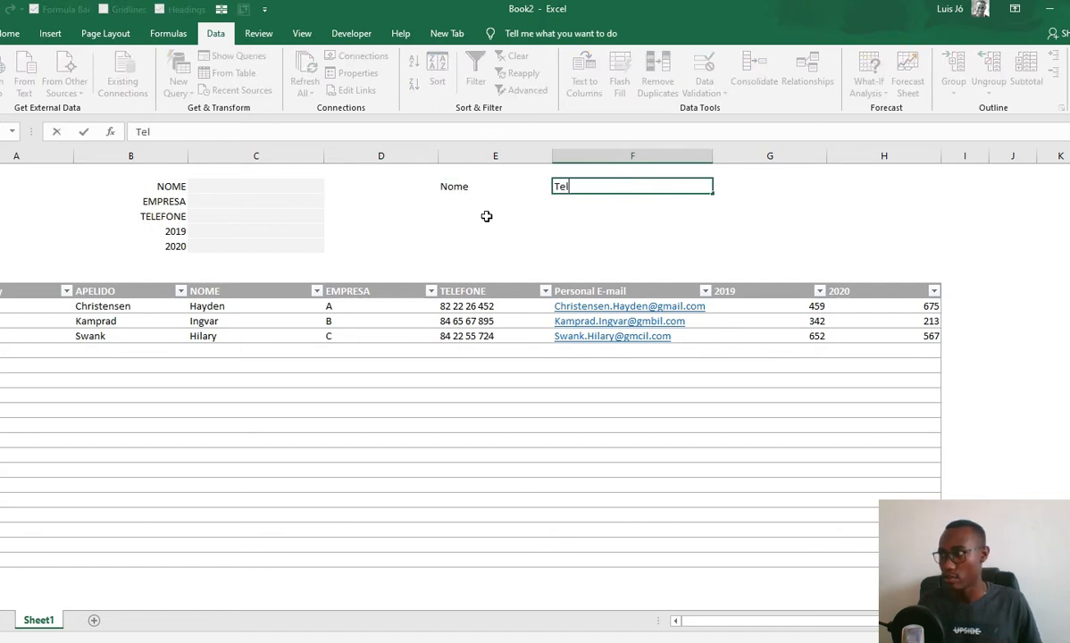
{"action": "key", "text": "Return"}
Step: Fill in the sample rows below the headers: a and v under Nome, 1 and 2 under Telefone
{"action": "key", "text": "Left"}
{"action": "type", "text": "a"}
{"action": "key", "text": "Return"}
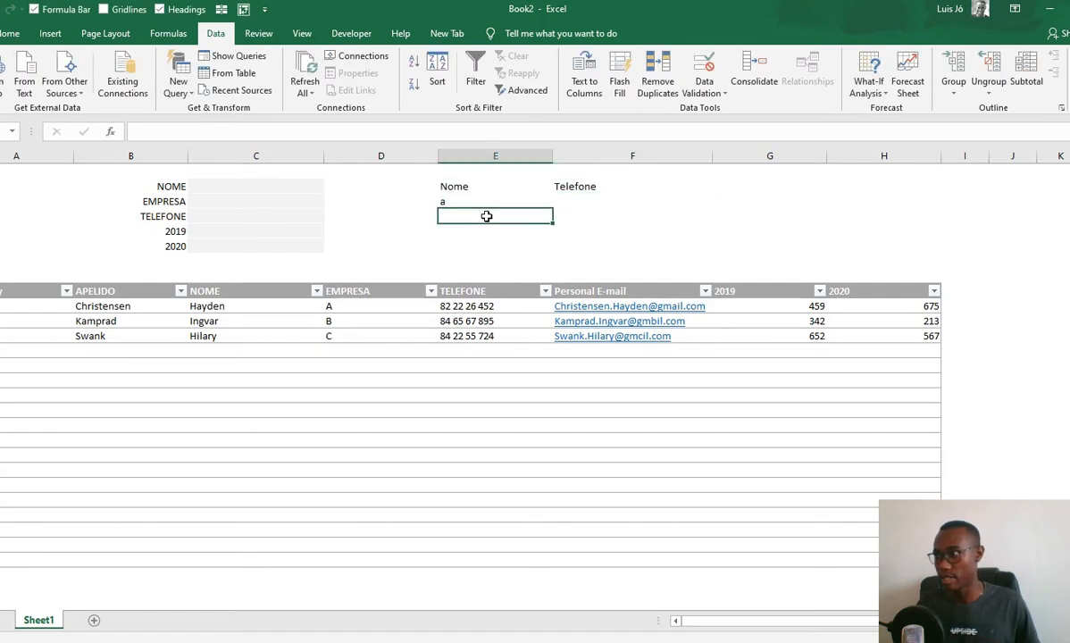
{"action": "type", "text": "v"}
{"action": "key", "text": "Tab"}
{"action": "key", "text": "Up"}
{"action": "type", "text": "1"}
{"action": "key", "text": "Return"}
{"action": "type", "text": "2"}
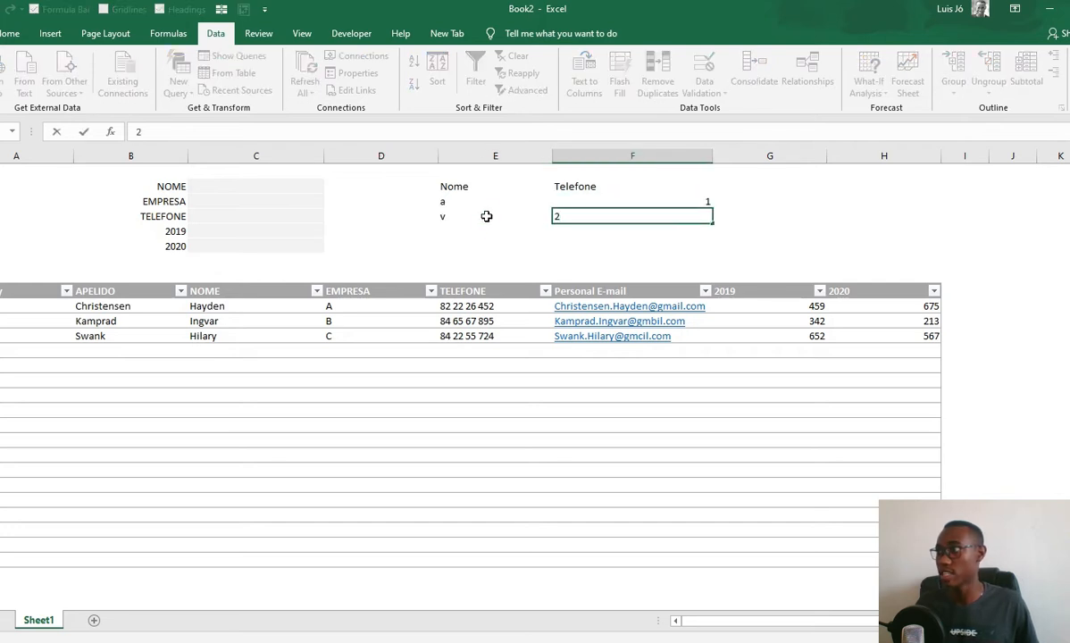
{"action": "key", "text": "Return"}
Step: Try to convert the sample range E2:F4 into a table with headers
{"action": "left_click_drag", "start_coordinate": [463, 187], "coordinate": [624, 217]}
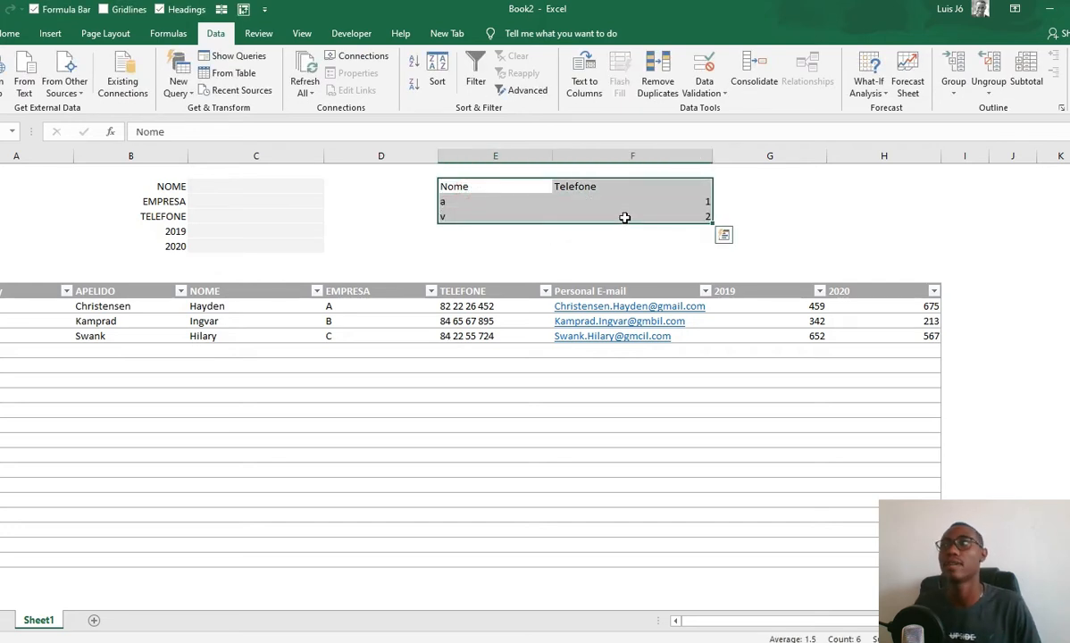
{"action": "left_click", "coordinate": [51, 34]}
{"action": "left_click", "coordinate": [67, 72]}
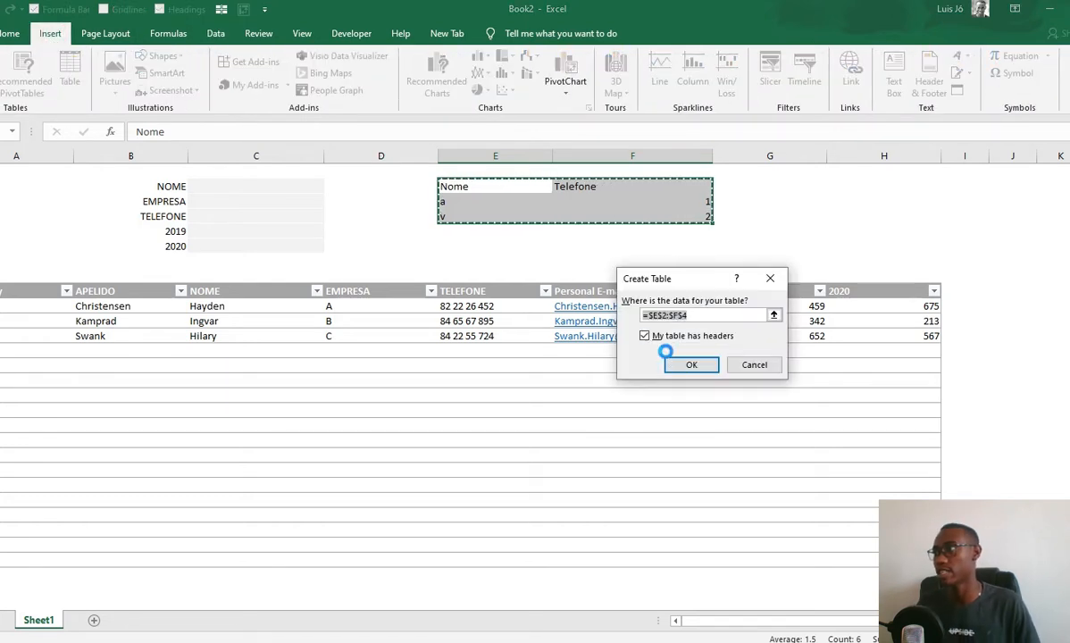
{"action": "left_click", "coordinate": [680, 363]}
{"action": "left_click", "coordinate": [552, 204]}
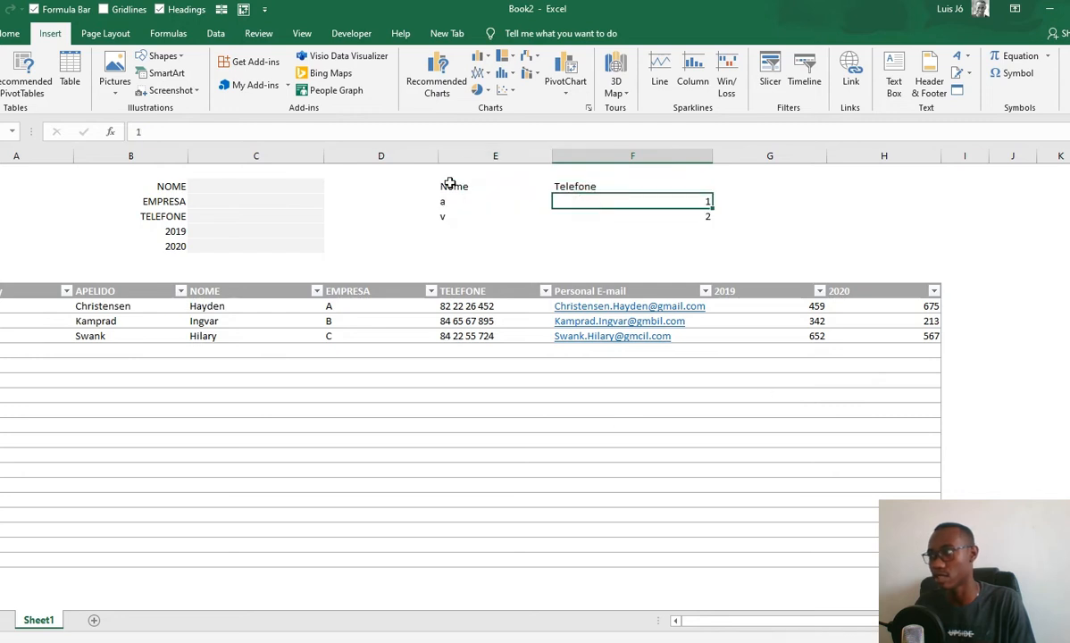
Step: Clear the sample headers and rows from the range E2:F5
{"action": "left_click_drag", "start_coordinate": [449, 182], "coordinate": [654, 223]}
{"action": "key", "text": "Delete"}
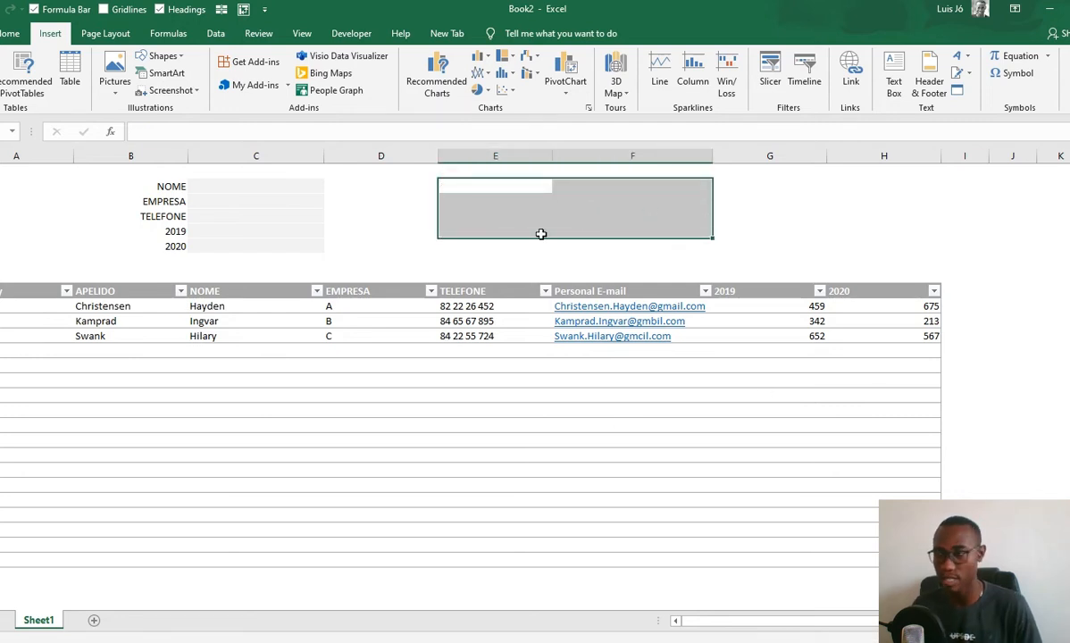
Step: Enter =INDEX(Table1[#All],3,4) in cell E2 to return the value at row 3, column 4 of the table
{"action": "left_click", "coordinate": [522, 187]}
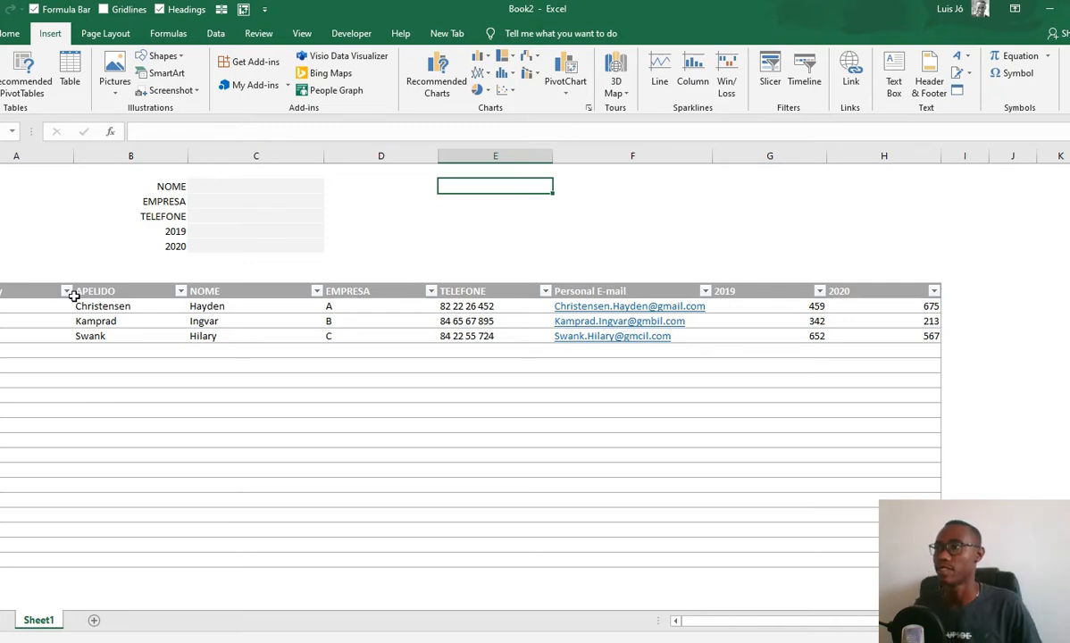
{"action": "type", "text": "=inde"}
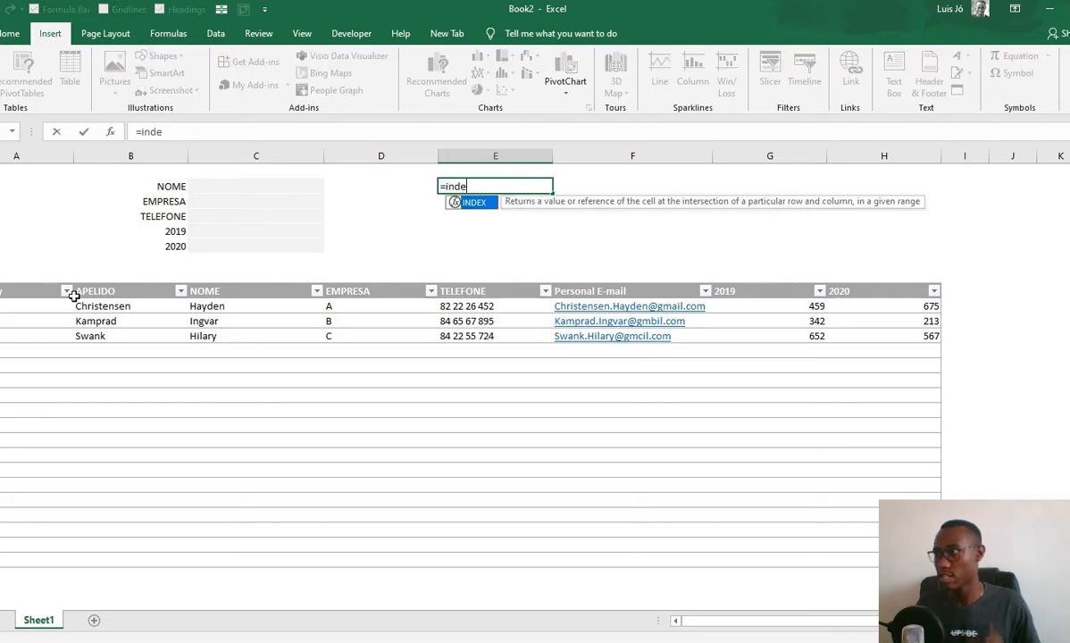
{"action": "key", "text": "Tab"}
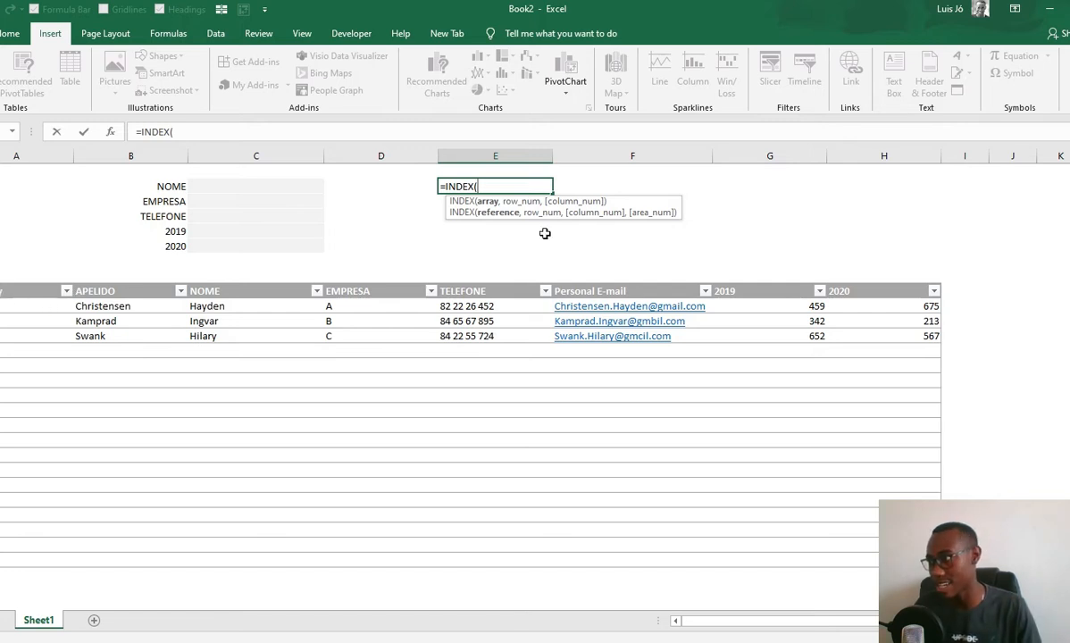
{"action": "left_click_drag", "start_coordinate": [36, 289], "coordinate": [731, 511]}
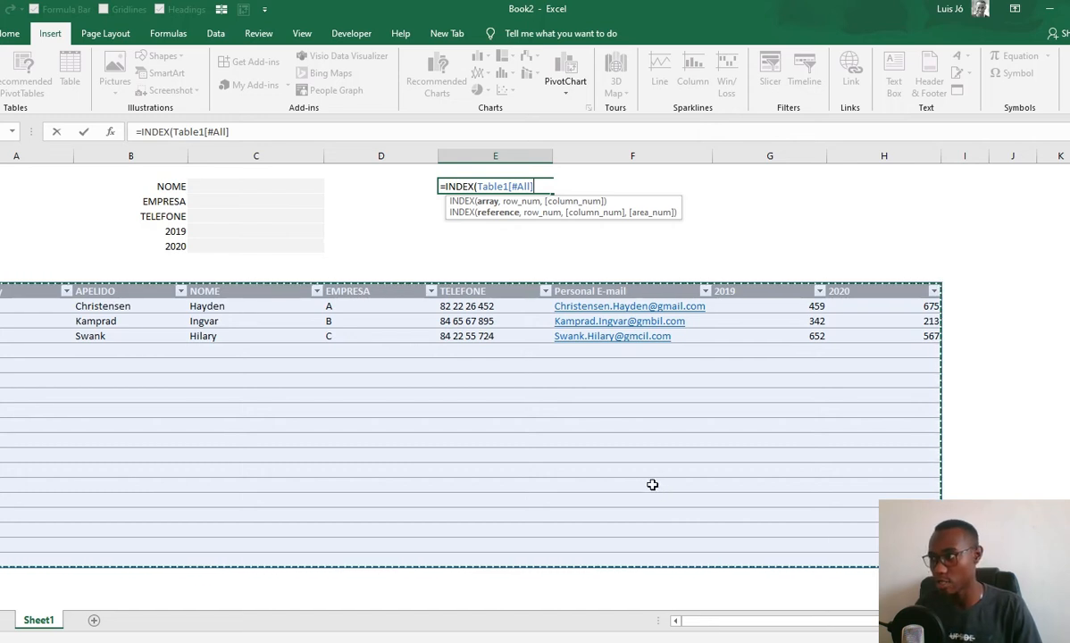
{"action": "type", "text": ",3"}
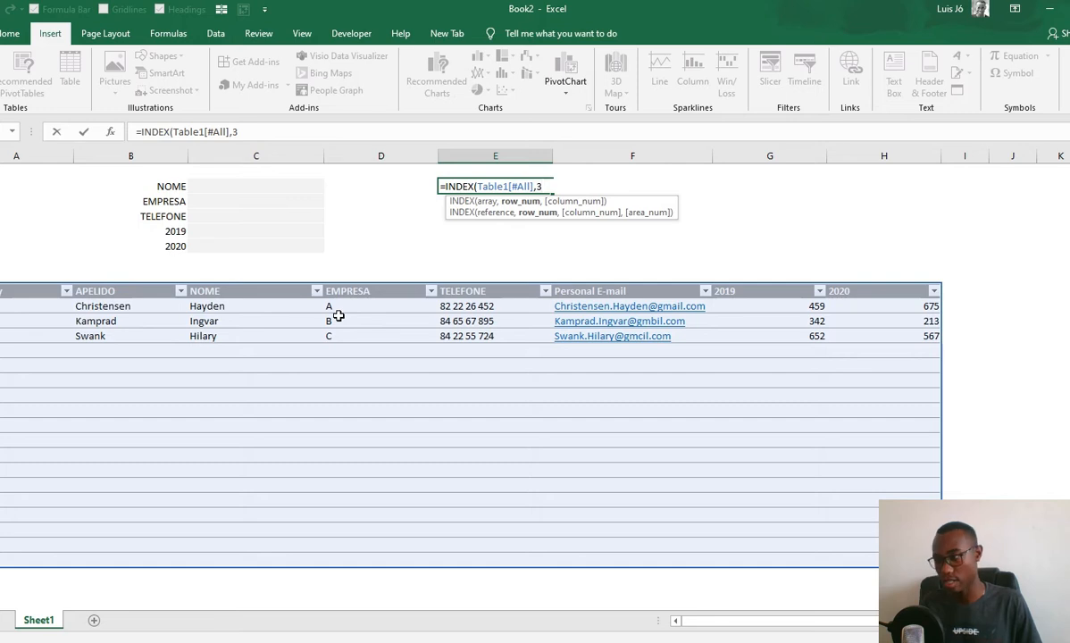
{"action": "type", "text": ",4"}
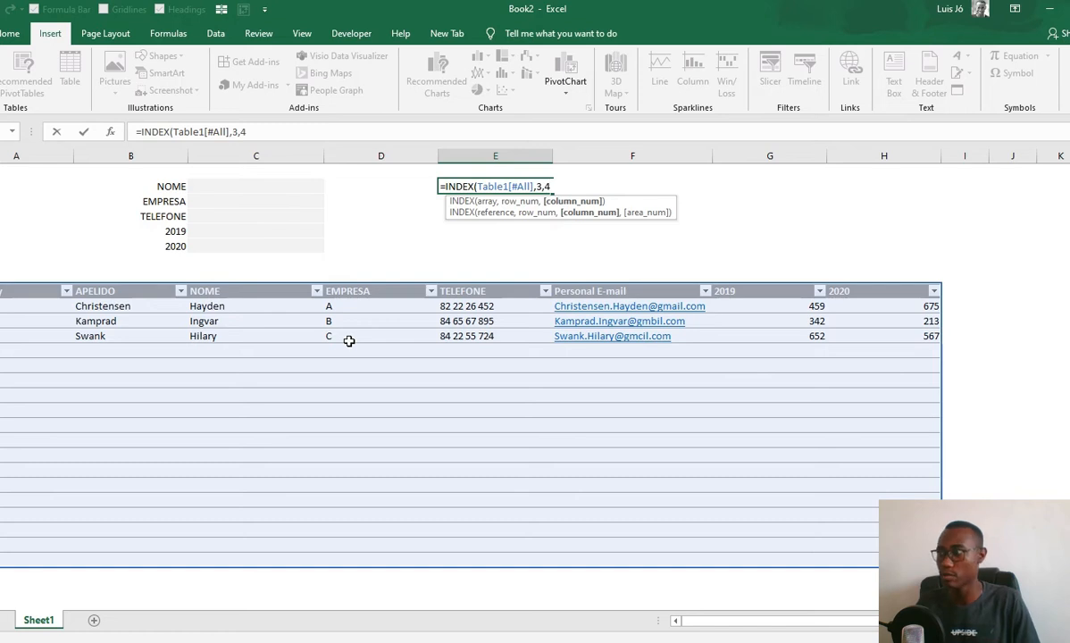
{"action": "type", "text": ")"}
{"action": "key", "text": "Return"}
{"action": "key", "text": "Up"}
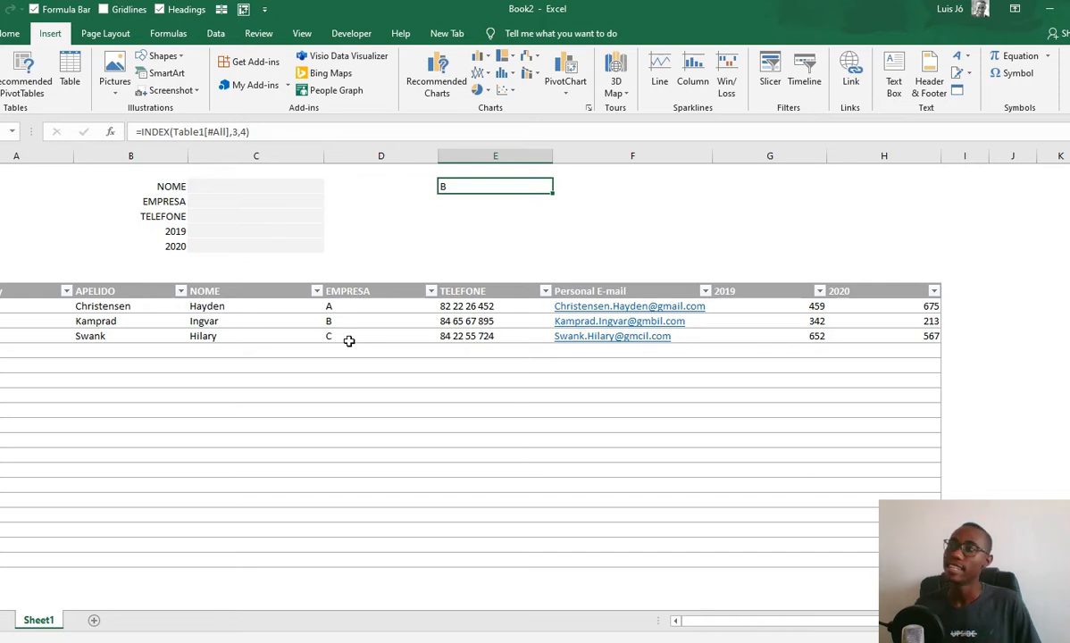
Step: Begin a MATCH formula in cell E3
{"action": "key", "text": "Down"}
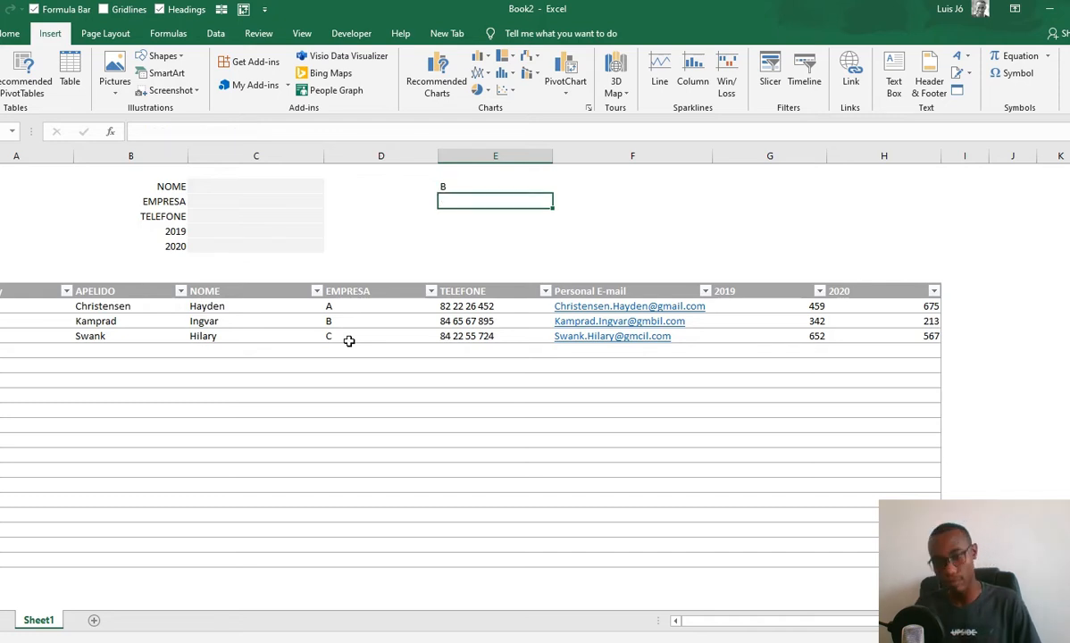
{"action": "type", "text": "=ma"}
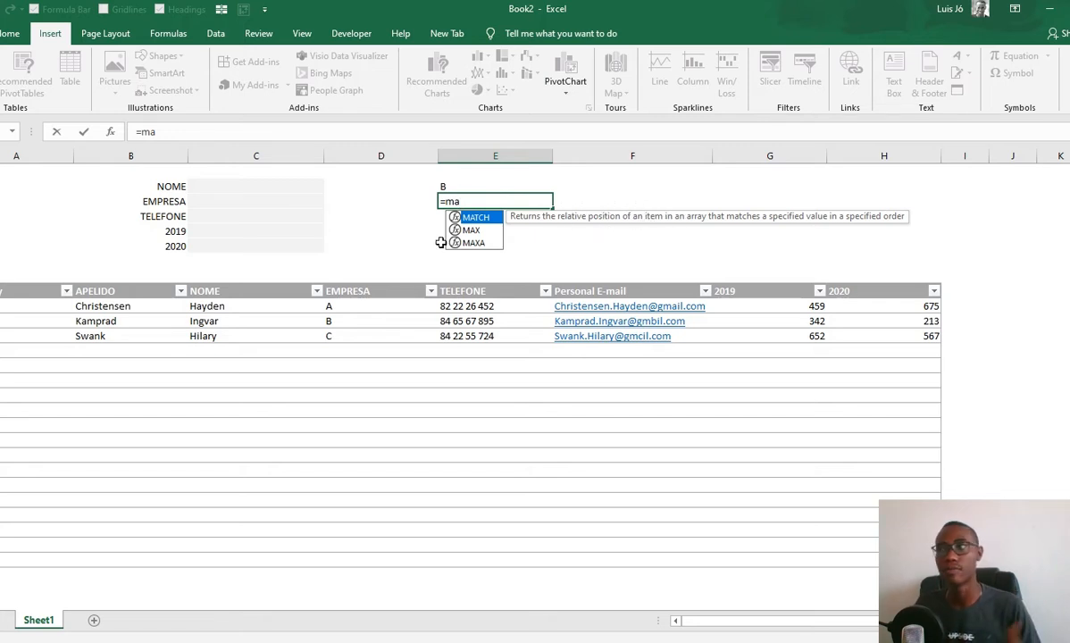
{"action": "key", "text": "Tab"}
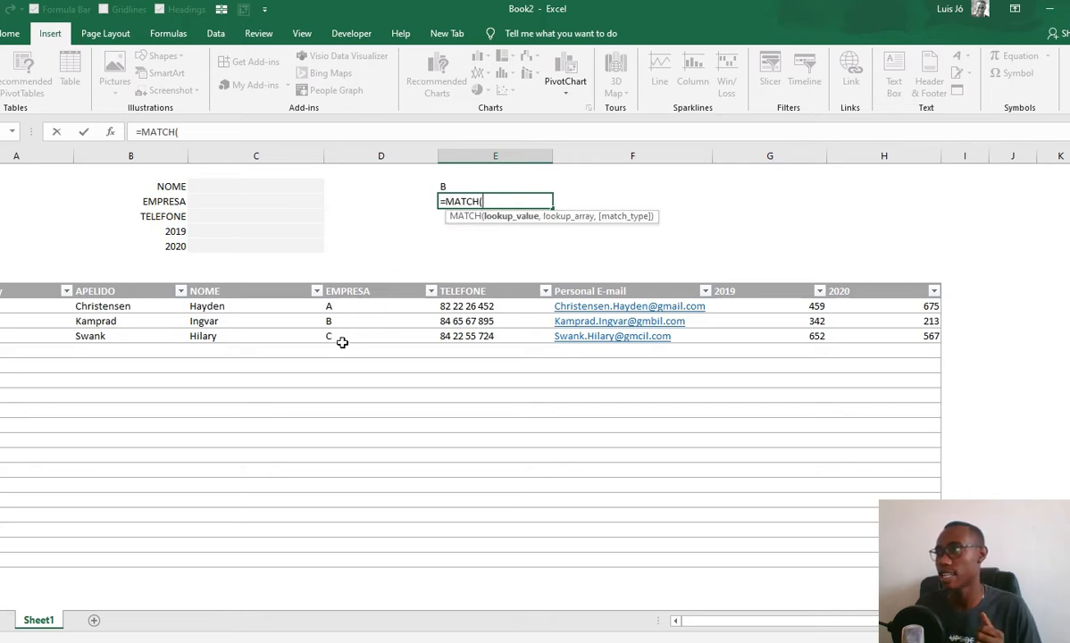
{"action": "left_click_drag", "start_coordinate": [354, 292], "coordinate": [352, 335]}
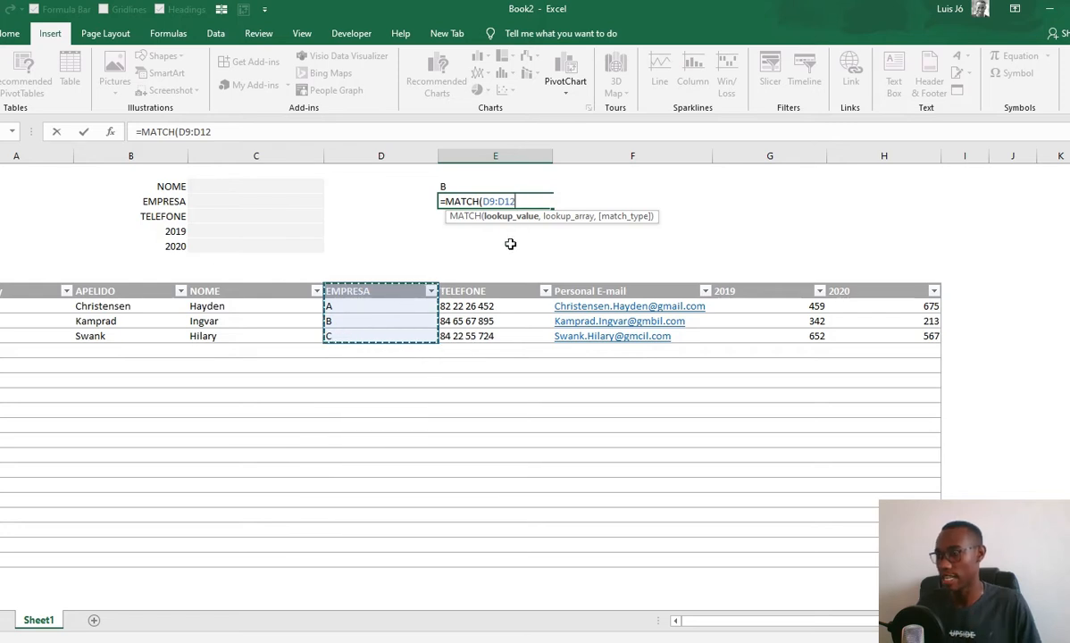
{"action": "key", "text": "BackSpace"}
{"action": "key", "text": "BackSpace"}
{"action": "key", "text": "BackSpace"}
{"action": "key", "text": "BackSpace"}
{"action": "key", "text": "BackSpace"}
{"action": "key", "text": "BackSpace"}
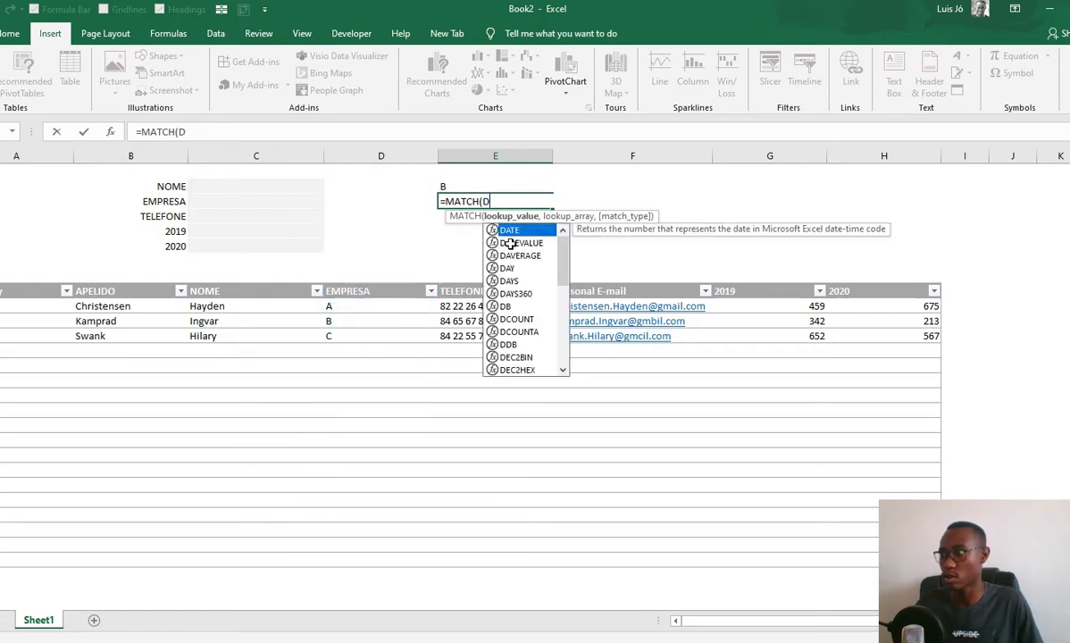
Step: Complete the formula as =MATCH(E2,D9:D12,0) to find the position of E2's value in the EMPRESA column
{"action": "left_click", "coordinate": [443, 186]}
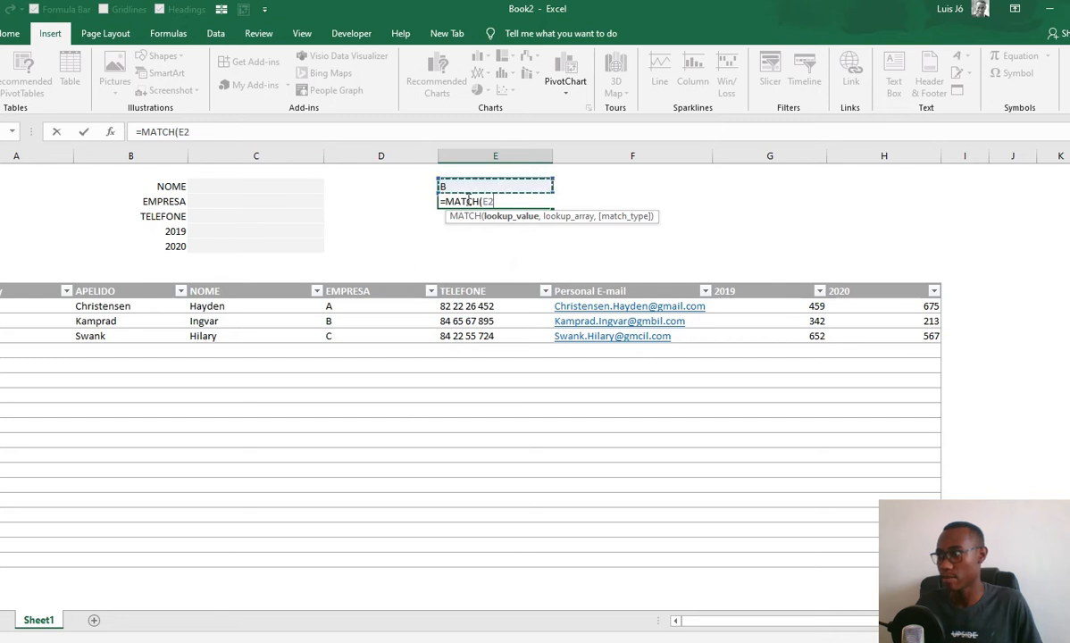
{"action": "type", "text": ","}
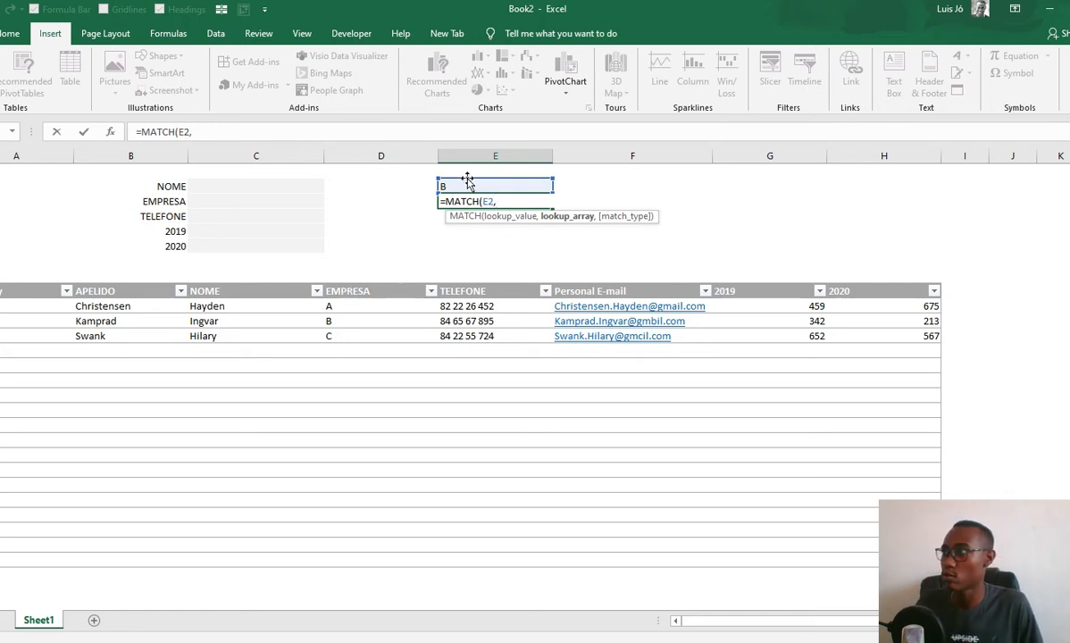
{"action": "left_click_drag", "start_coordinate": [361, 291], "coordinate": [360, 337]}
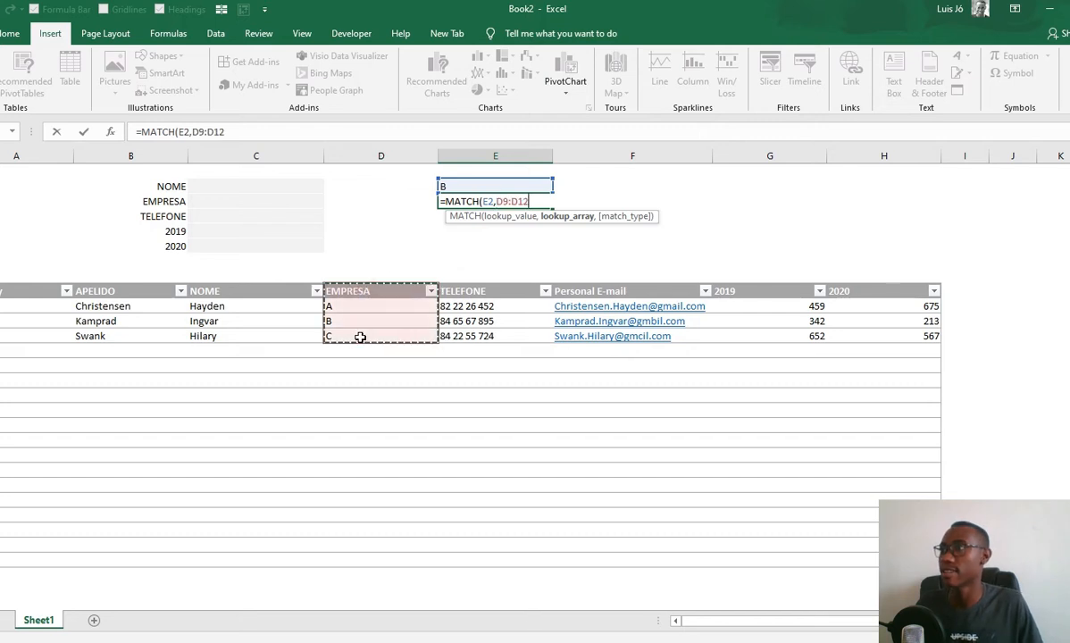
{"action": "type", "text": ","}
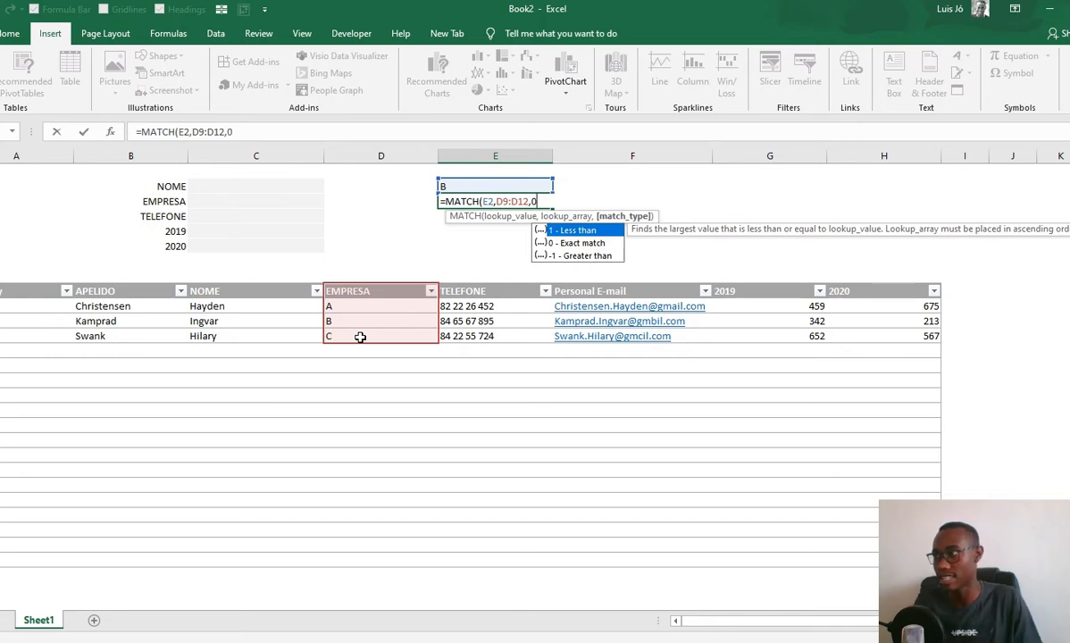
{"action": "type", "text": "0)"}
{"action": "key", "text": "Return"}
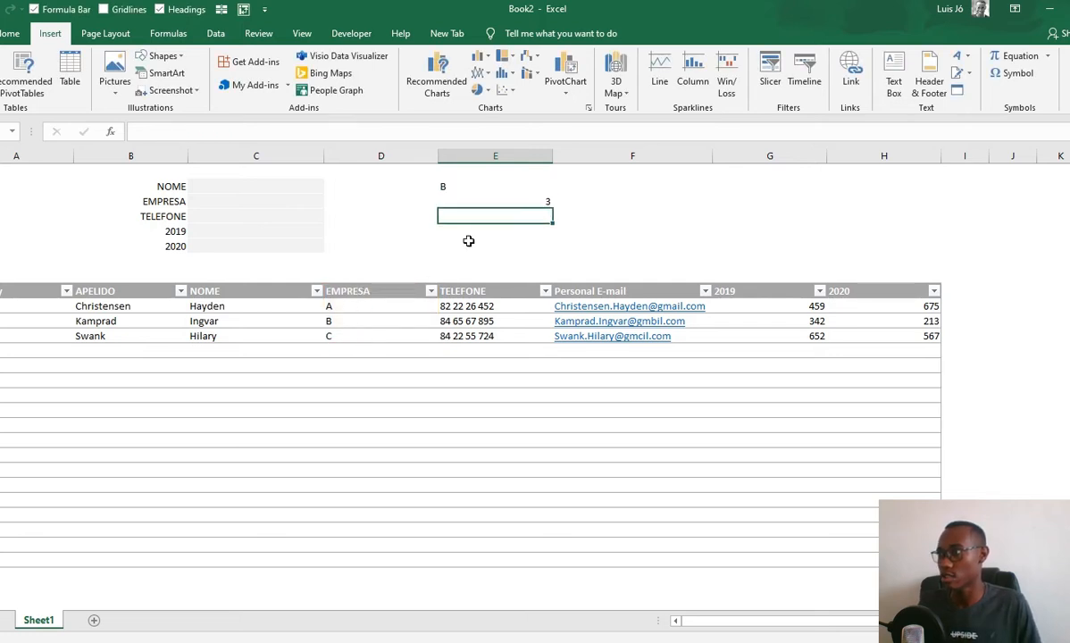
Step: Review the cell references used by the MATCH formula in E3 and the EMPRESA label in B3
{"action": "left_click", "coordinate": [490, 201]}
{"action": "double_click", "coordinate": [490, 201]}
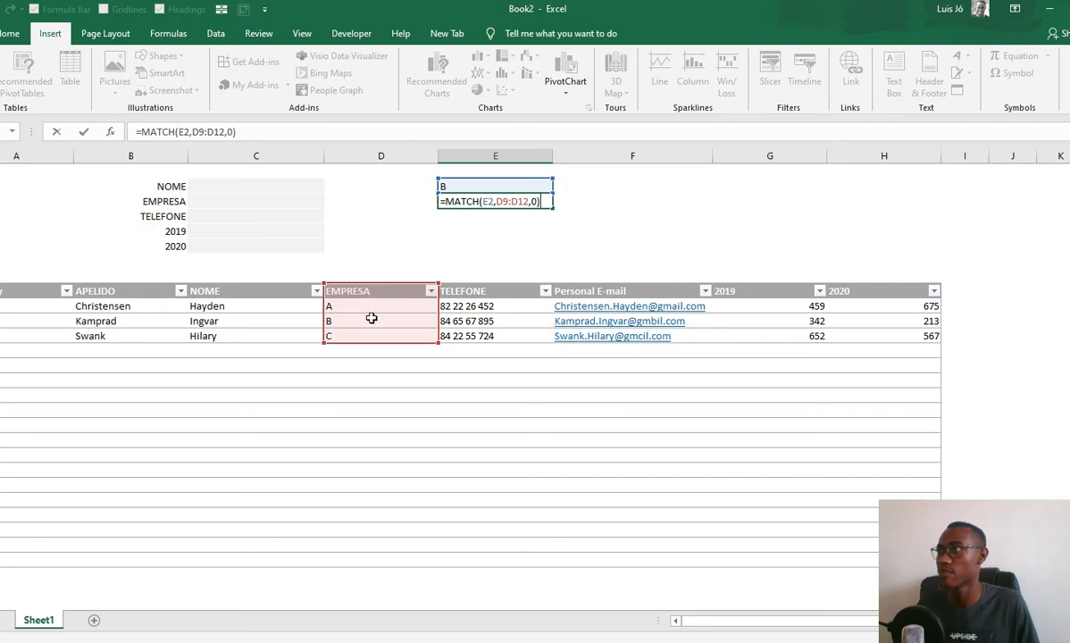
{"action": "key", "text": "Return"}
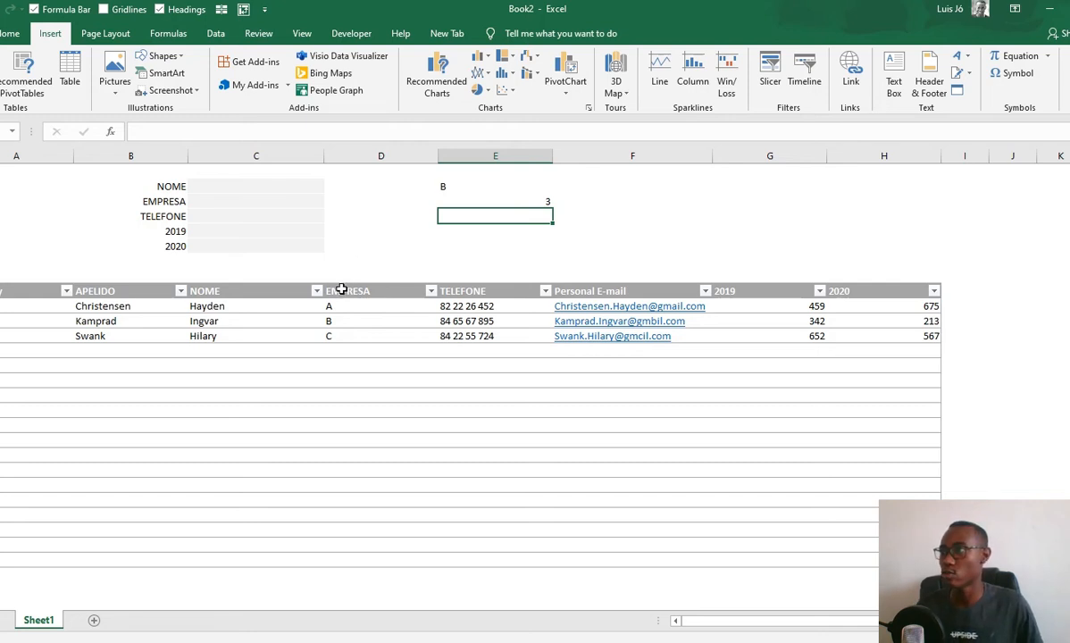
{"action": "left_click", "coordinate": [158, 199]}
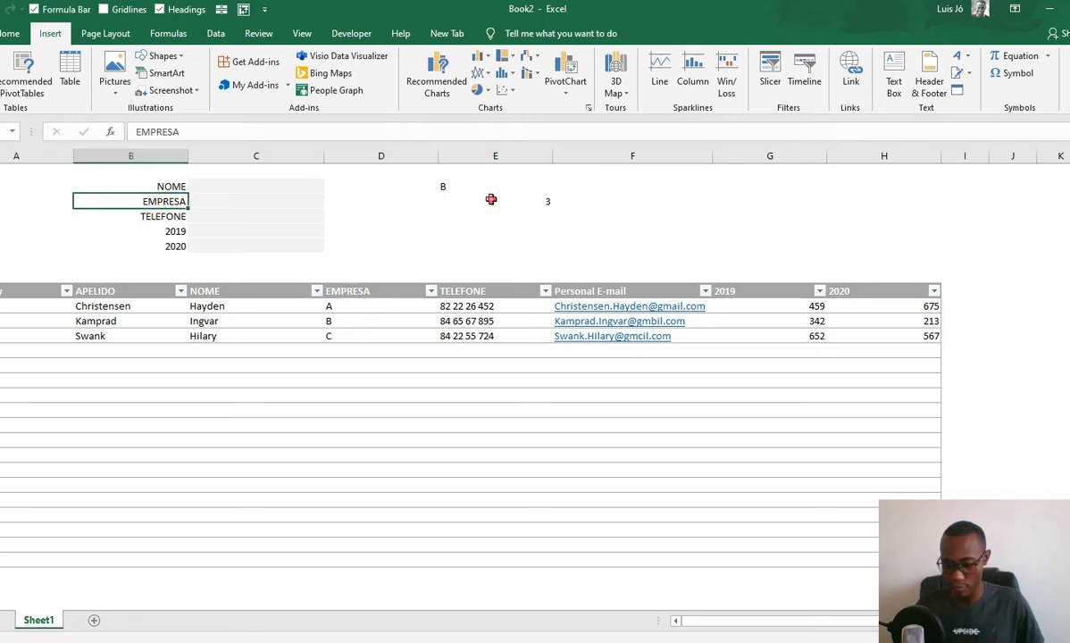
Step: Replace the formula in E3 with =MATCH(B3,Table1[#Headers],0) to find the EMPRESA label's position among the table headers
{"action": "left_click", "coordinate": [490, 201]}
{"action": "double_click", "coordinate": [489, 202]}
{"action": "key", "text": "Escape"}
{"action": "type", "text": "=ma"}
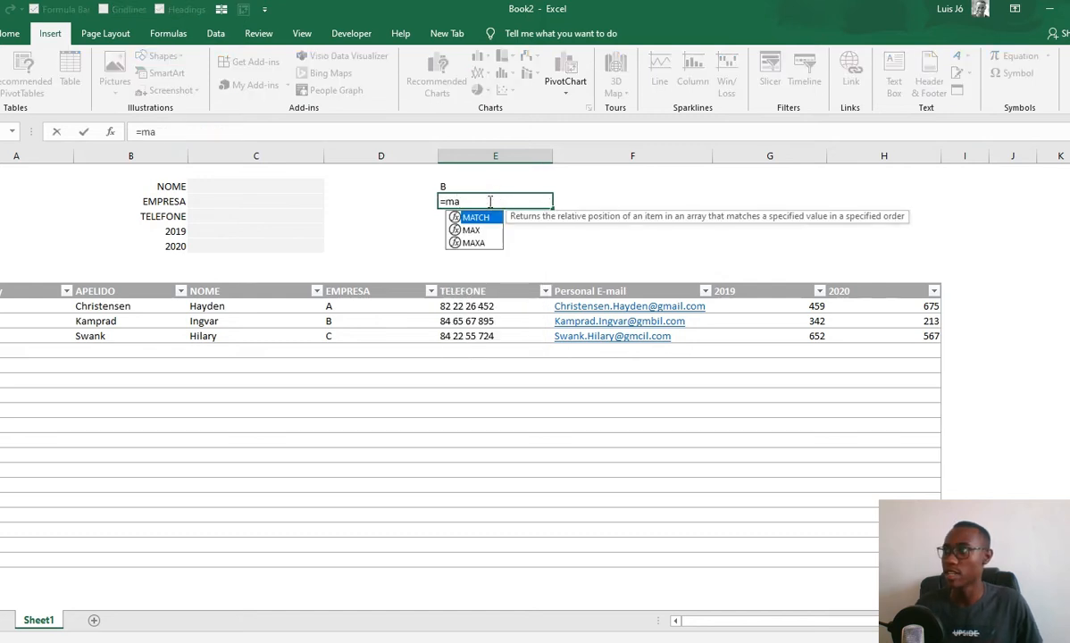
{"action": "key", "text": "Tab"}
{"action": "left_click", "coordinate": [168, 203]}
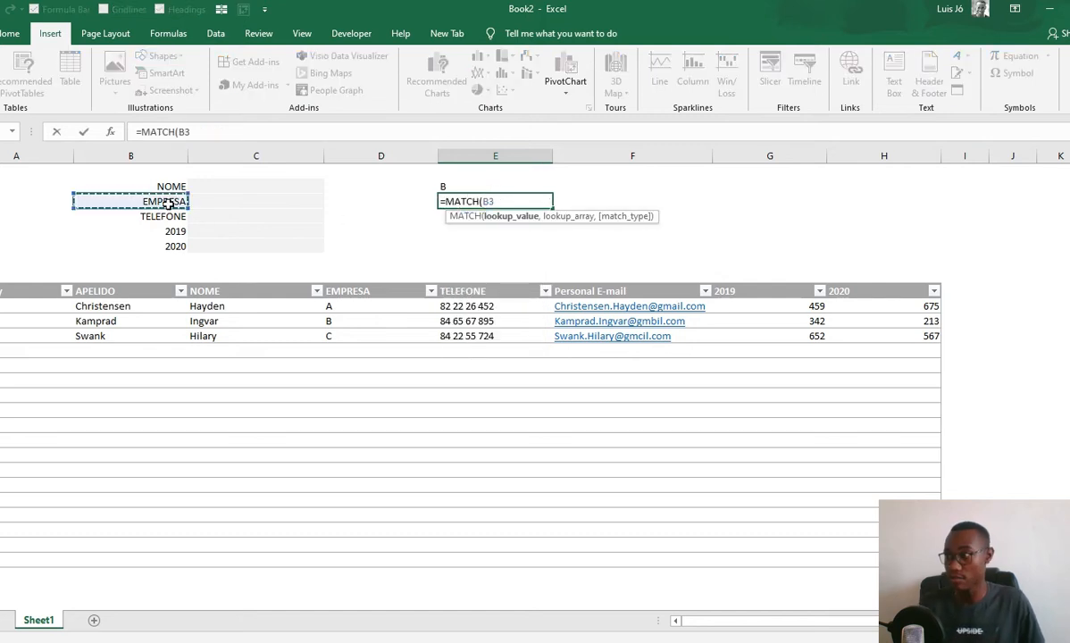
{"action": "type", "text": ","}
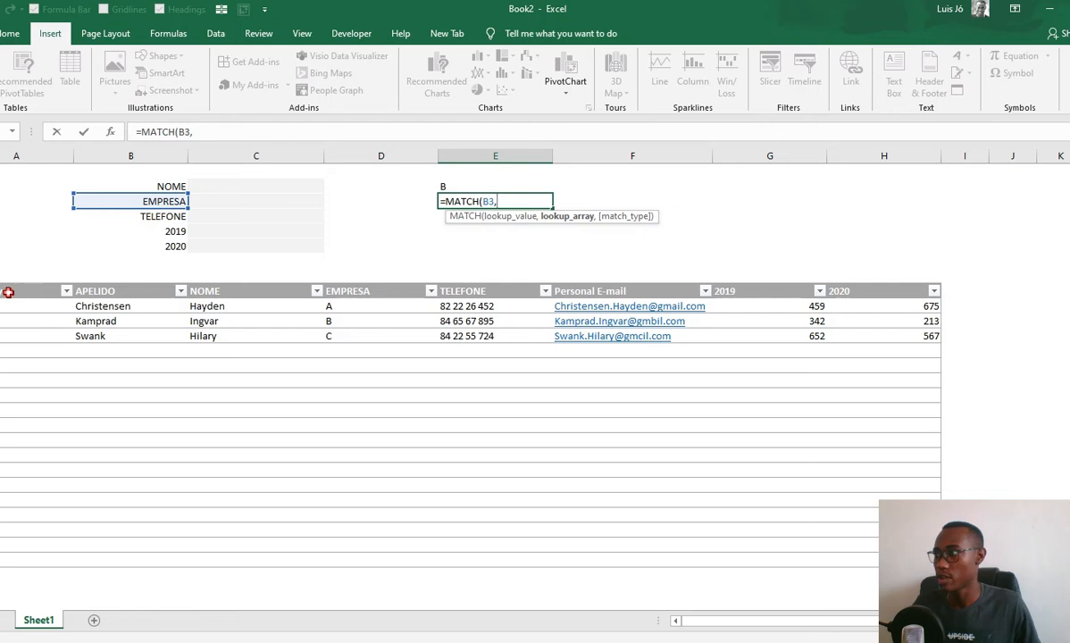
{"action": "left_click_drag", "start_coordinate": [7, 290], "coordinate": [937, 302]}
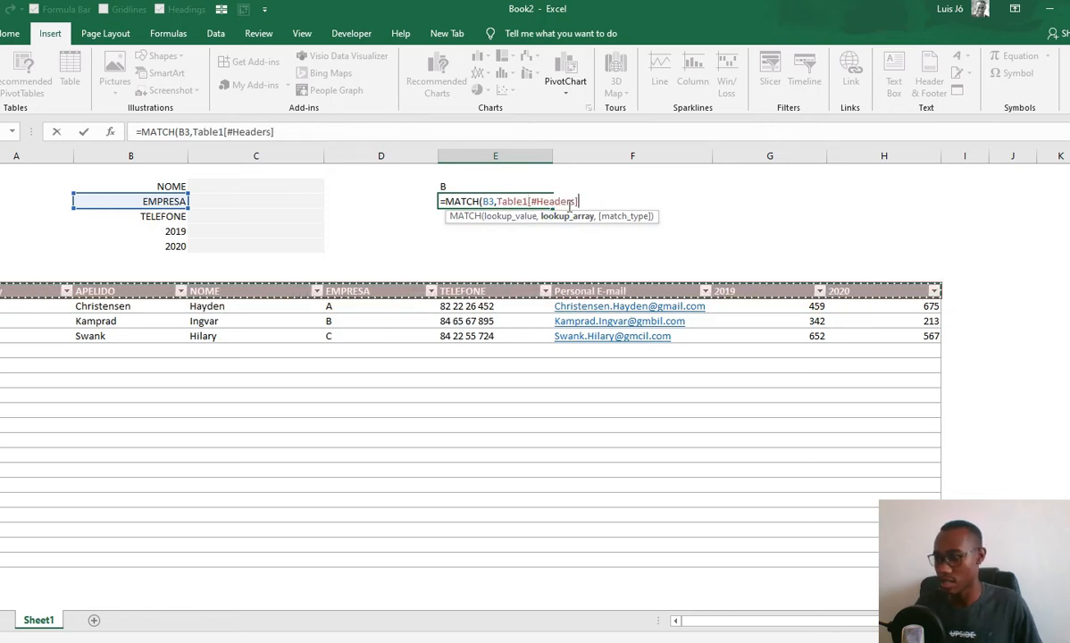
{"action": "type", "text": ",0"}
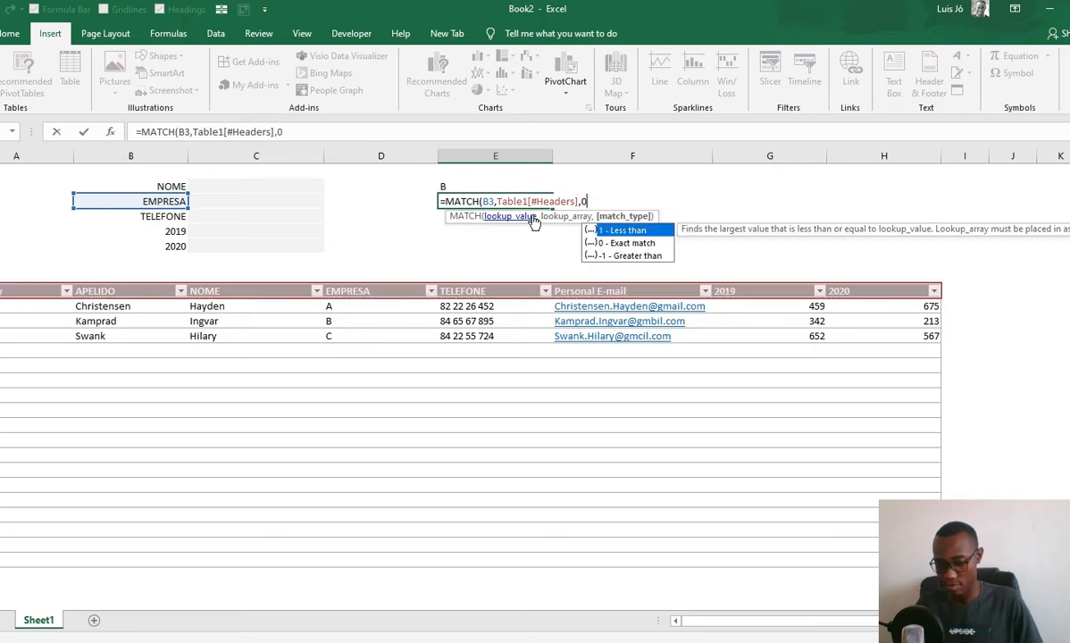
{"action": "type", "text": "()"}
{"action": "key", "text": "BackSpace"}
{"action": "key", "text": "BackSpace"}
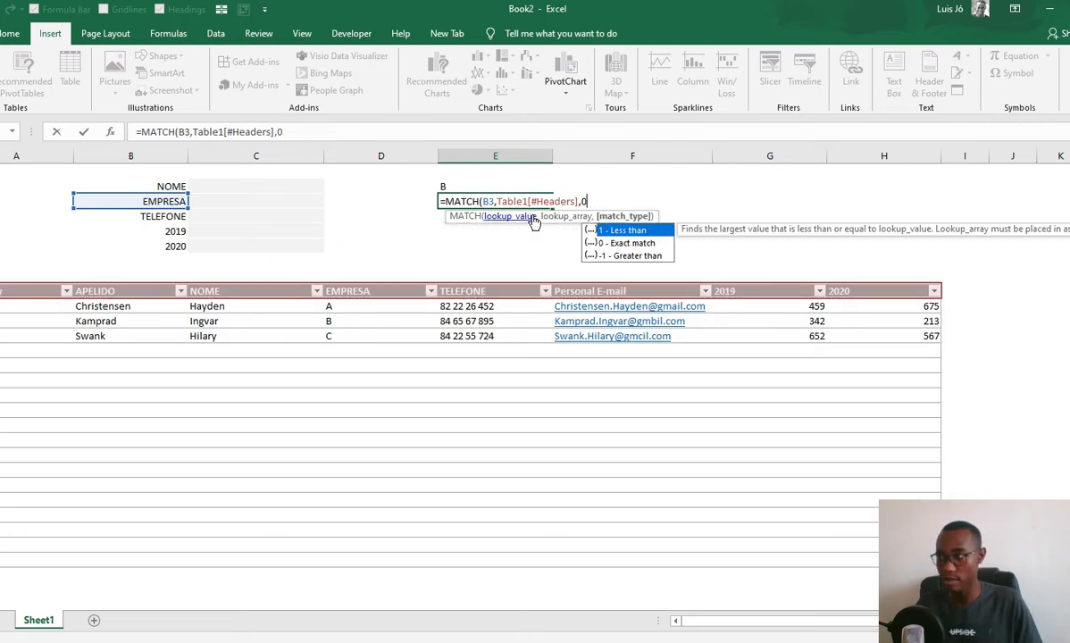
{"action": "type", "text": ")"}
{"action": "key", "text": "Return"}
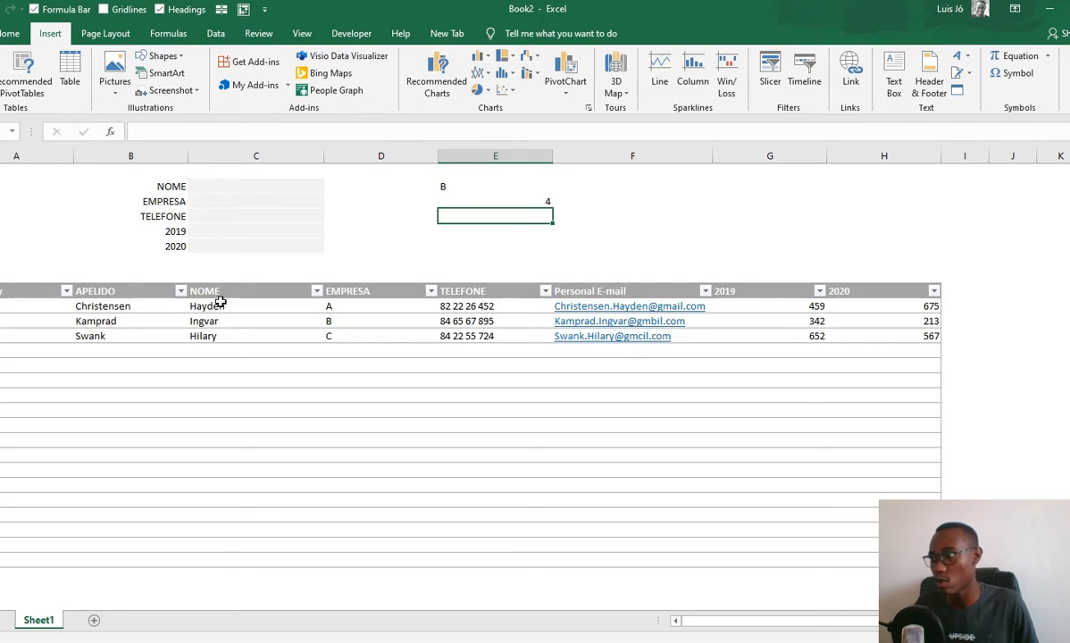
Step: Clear the test INDEX and MATCH formulas from cells E2 and E3
{"action": "left_click", "coordinate": [347, 289]}
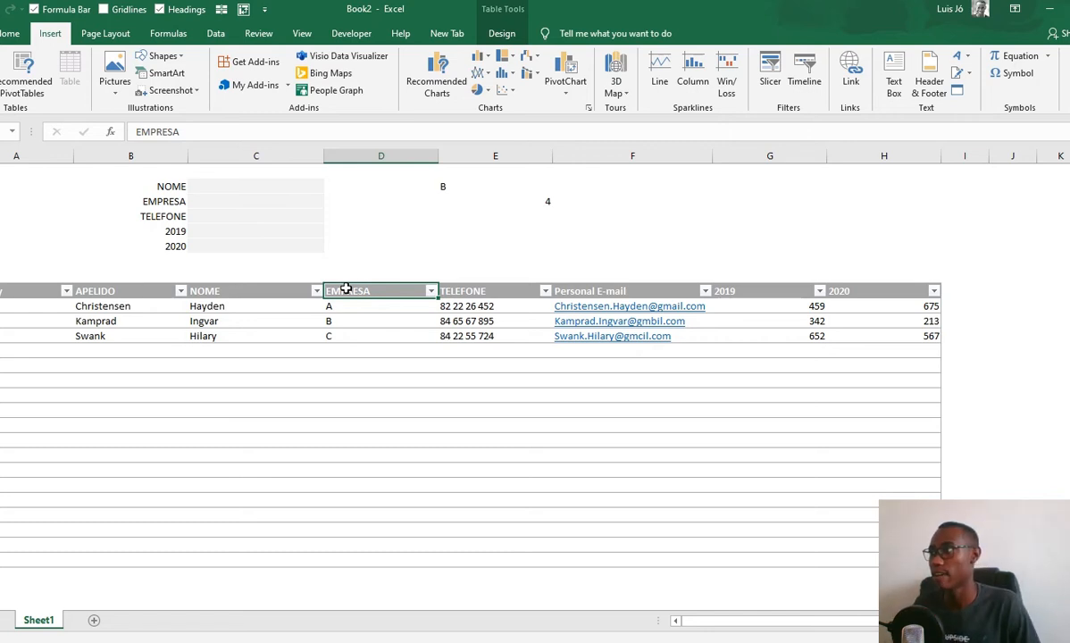
{"action": "left_click", "coordinate": [477, 188]}
{"action": "left_click", "coordinate": [573, 213], "text": "shift"}
{"action": "key", "text": "Delete"}
{"action": "left_click", "coordinate": [534, 219]}
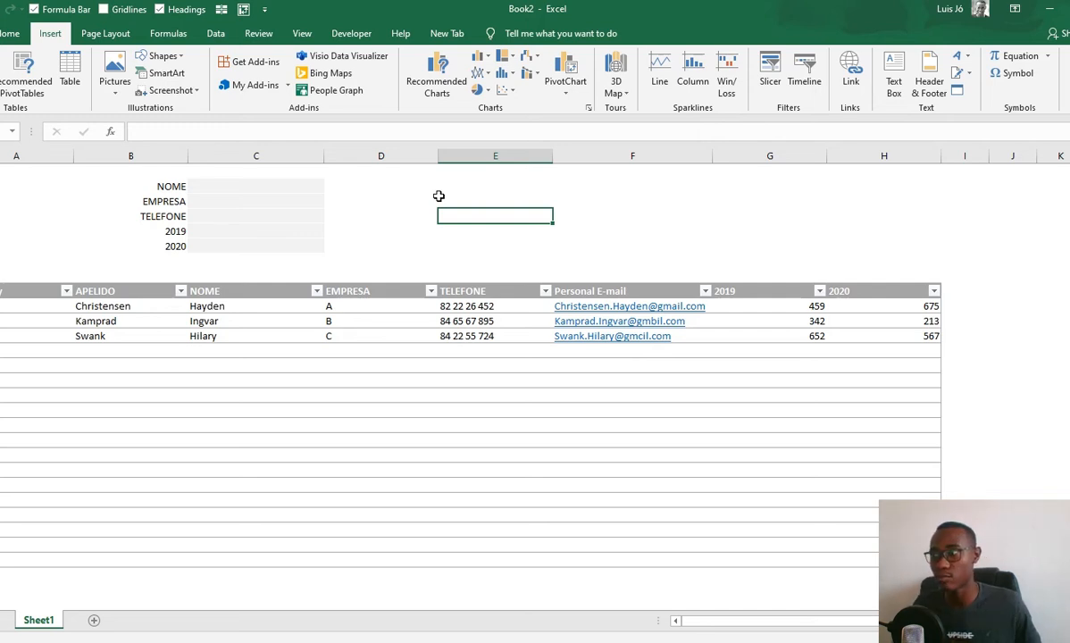
Step: Open the data validation settings for cell E3 and examine the available Allow criteria, including Custom
{"action": "left_click", "coordinate": [437, 197]}
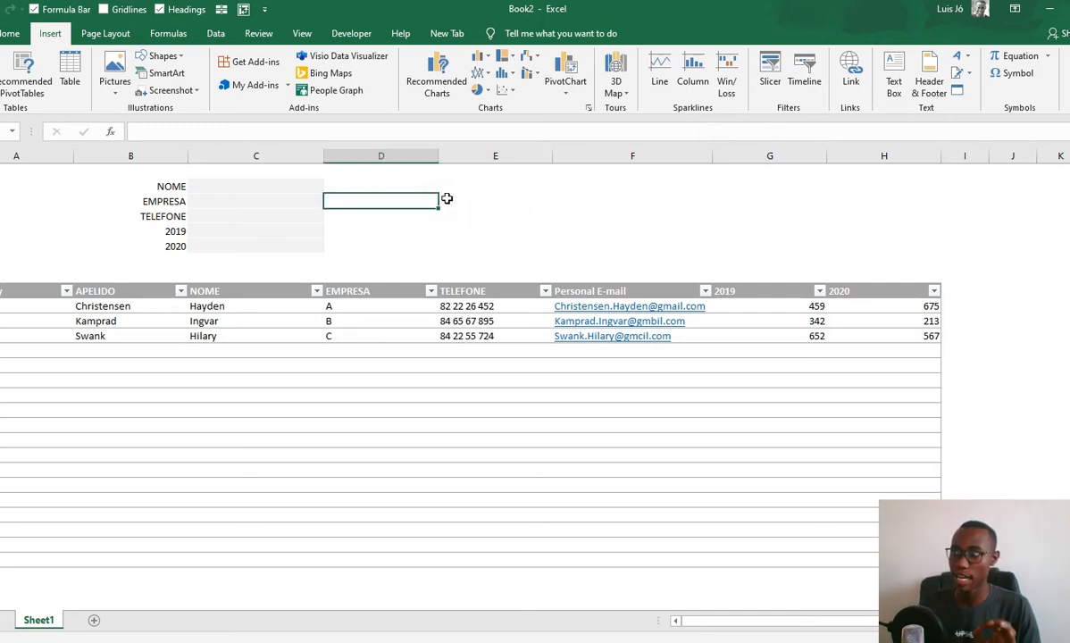
{"action": "left_click", "coordinate": [448, 199]}
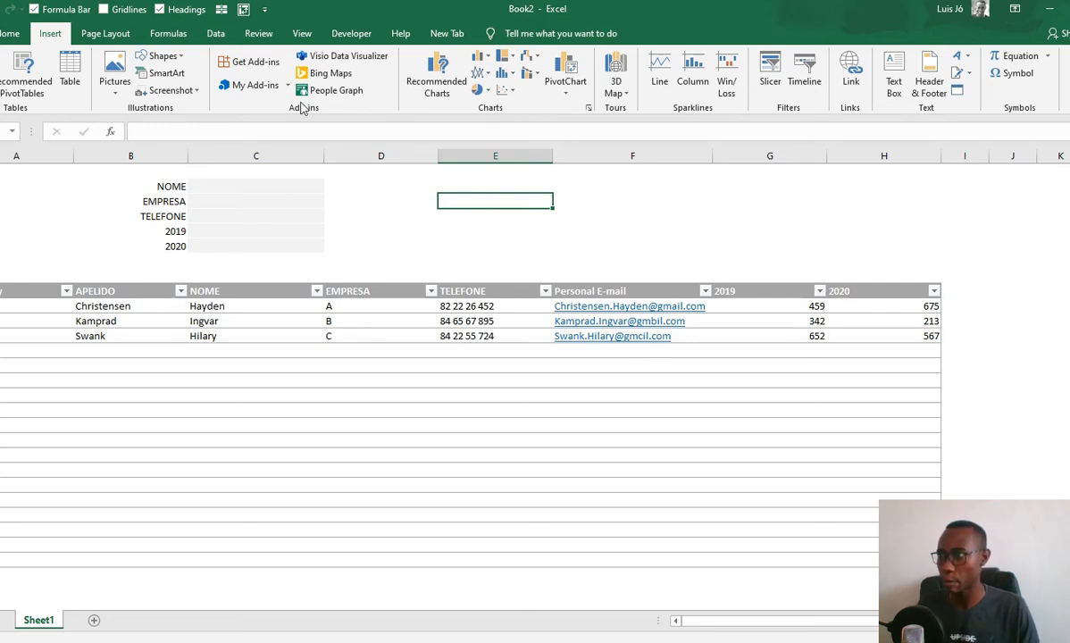
{"action": "left_click", "coordinate": [217, 33]}
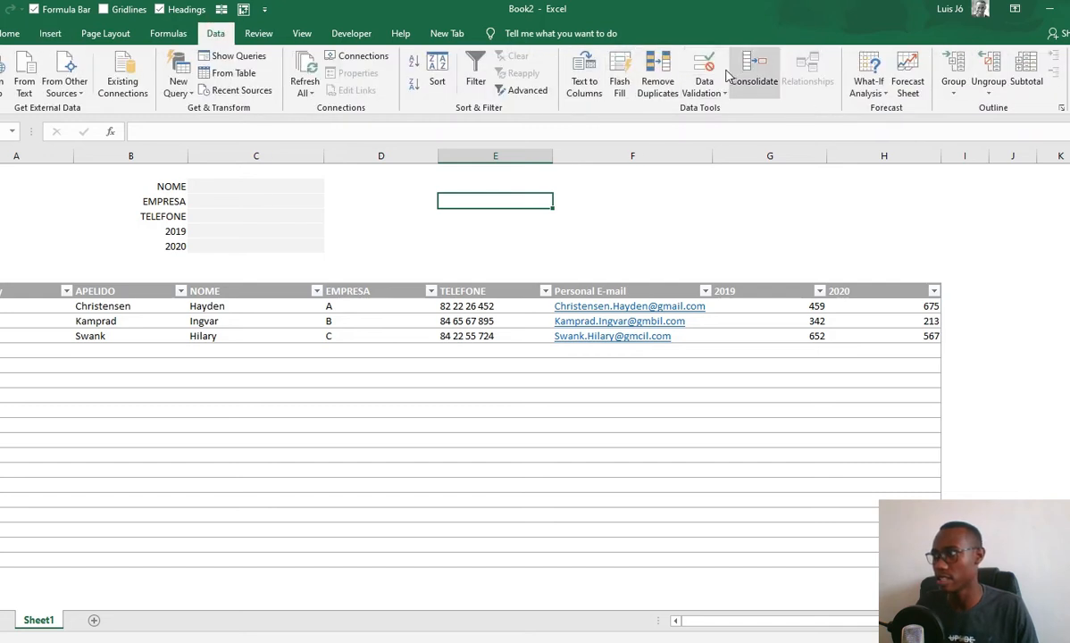
{"action": "left_click", "coordinate": [704, 71]}
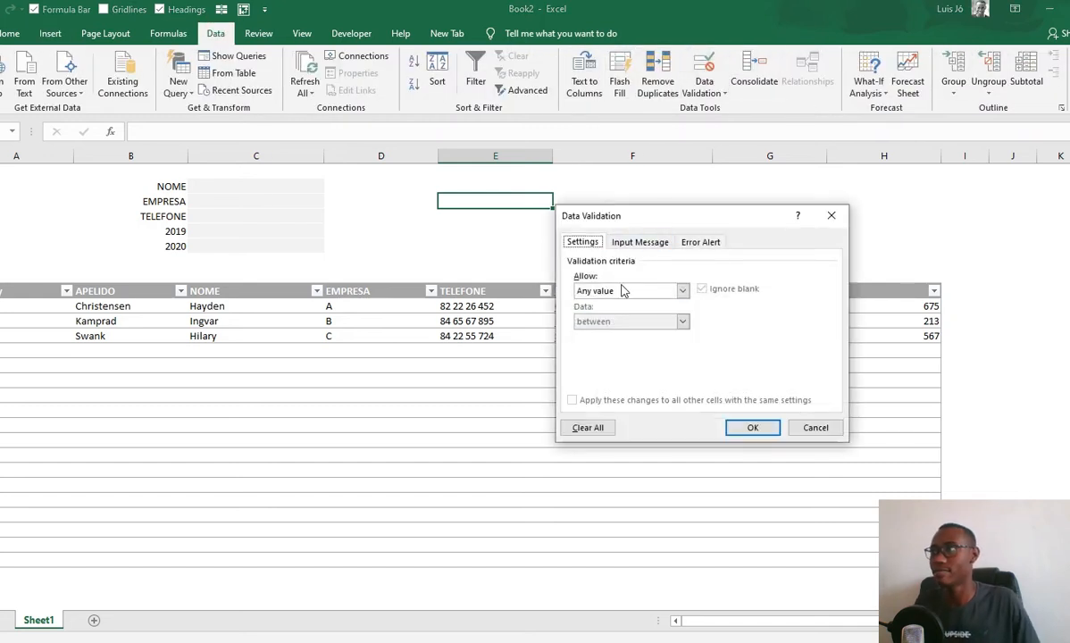
{"action": "left_click_drag", "start_coordinate": [618, 217], "coordinate": [463, 147]}
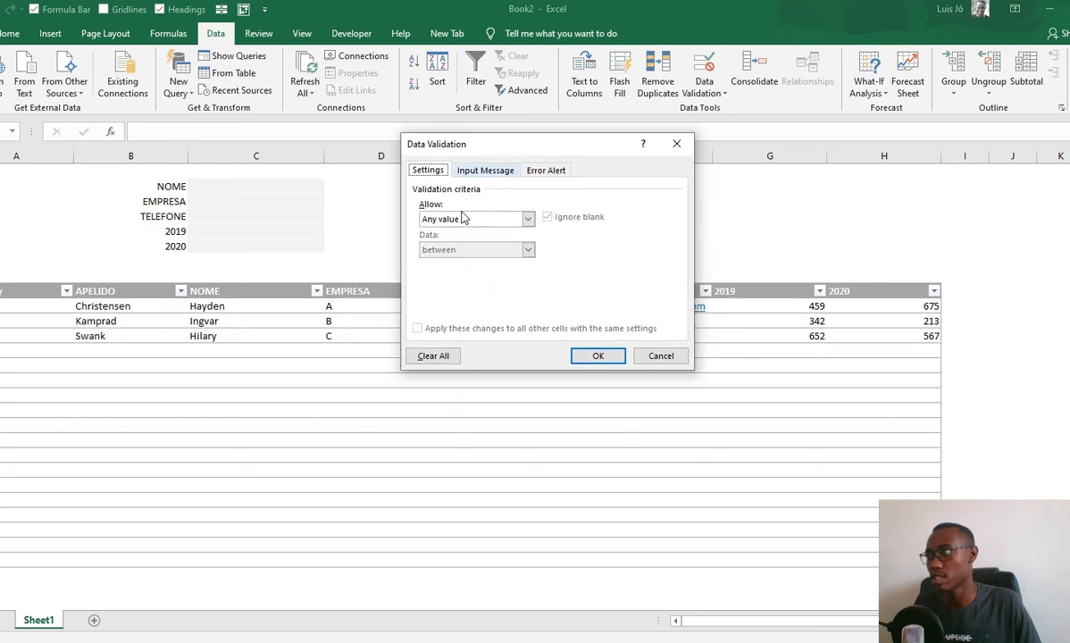
{"action": "left_click", "coordinate": [460, 218]}
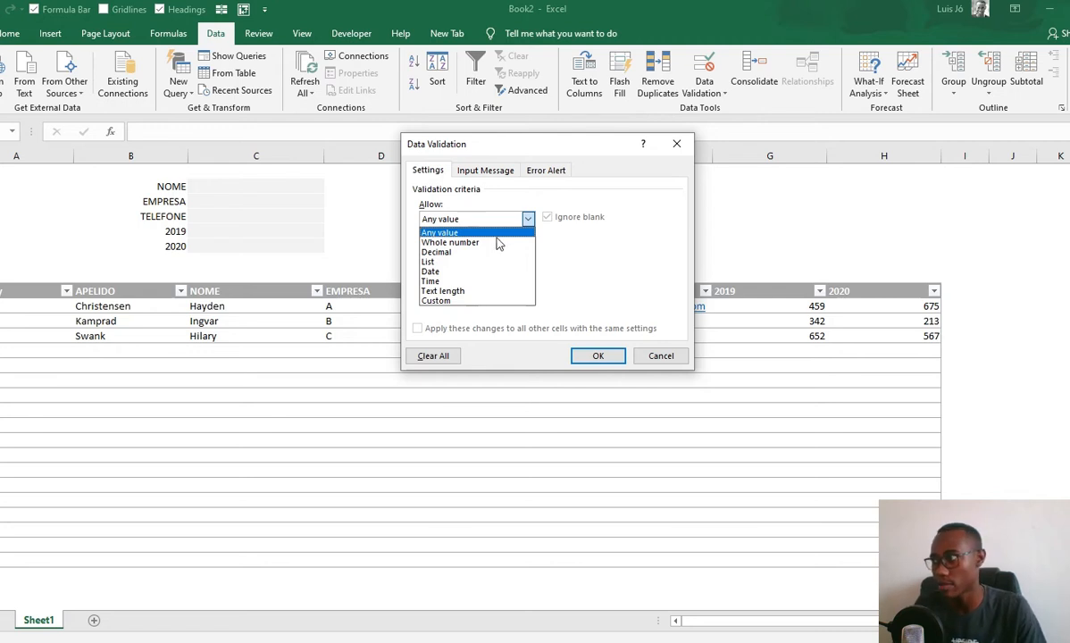
{"action": "left_click", "coordinate": [530, 131]}
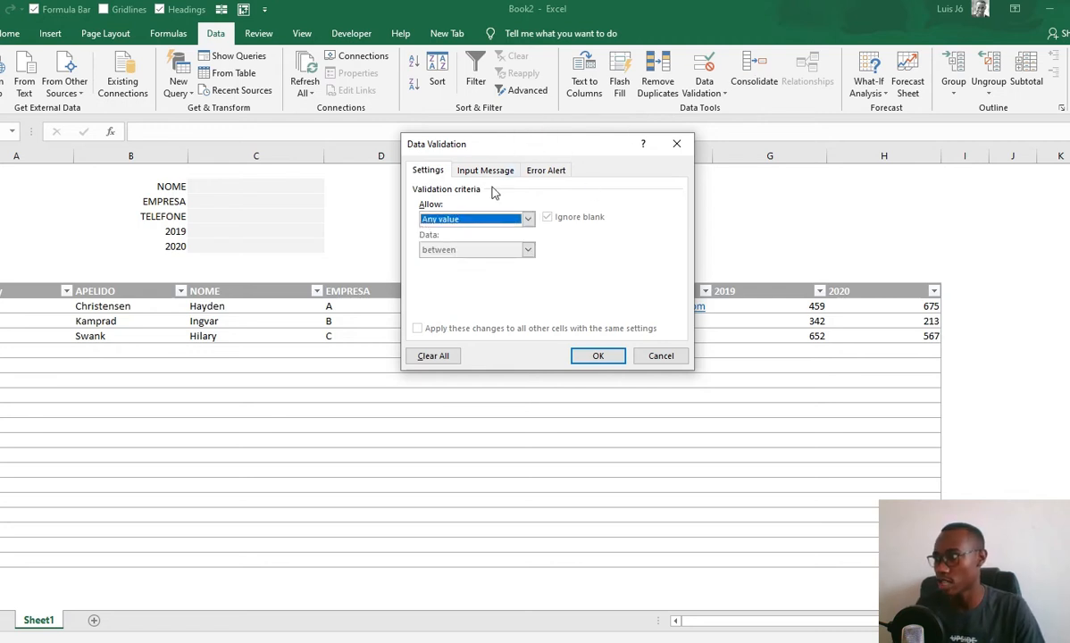
{"action": "left_click", "coordinate": [452, 217]}
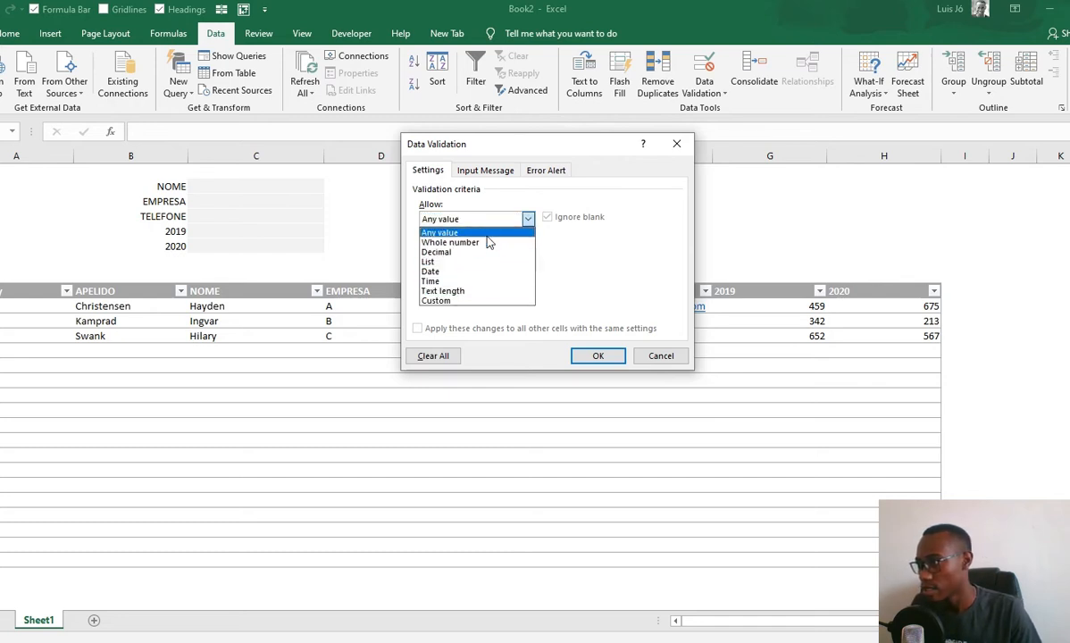
{"action": "left_click", "coordinate": [441, 302]}
{"action": "left_click", "coordinate": [531, 280]}
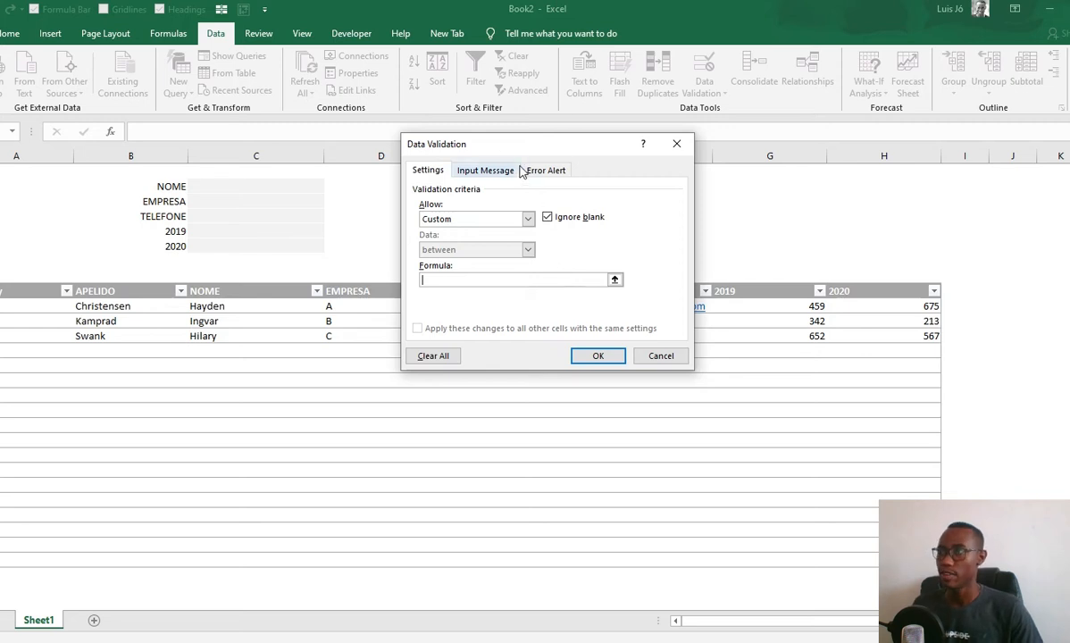
{"action": "left_click", "coordinate": [672, 151]}
Step: Add a List data validation to cell C2 beside NOME, with =$C$9:$C$27 as its source
{"action": "left_click", "coordinate": [262, 187]}
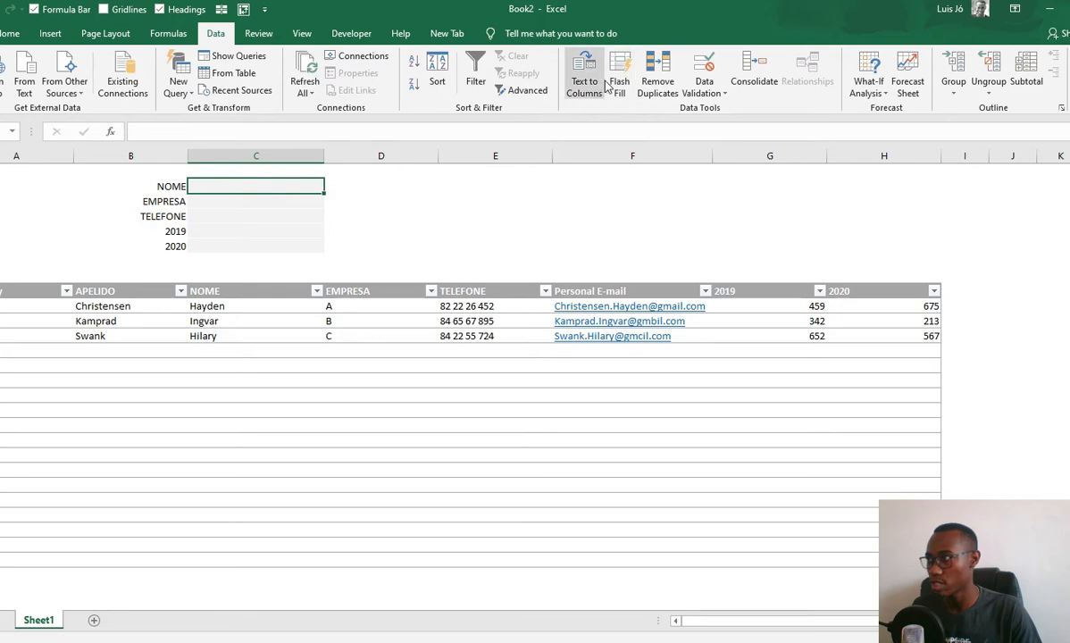
{"action": "left_click", "coordinate": [702, 69]}
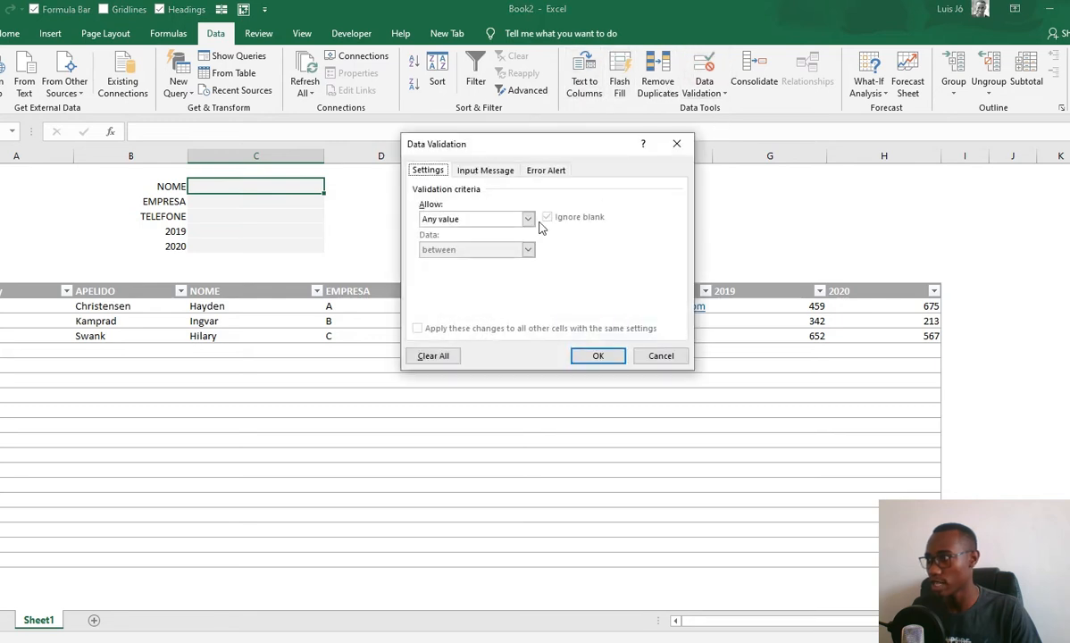
{"action": "left_click", "coordinate": [465, 222]}
{"action": "left_click", "coordinate": [451, 258]}
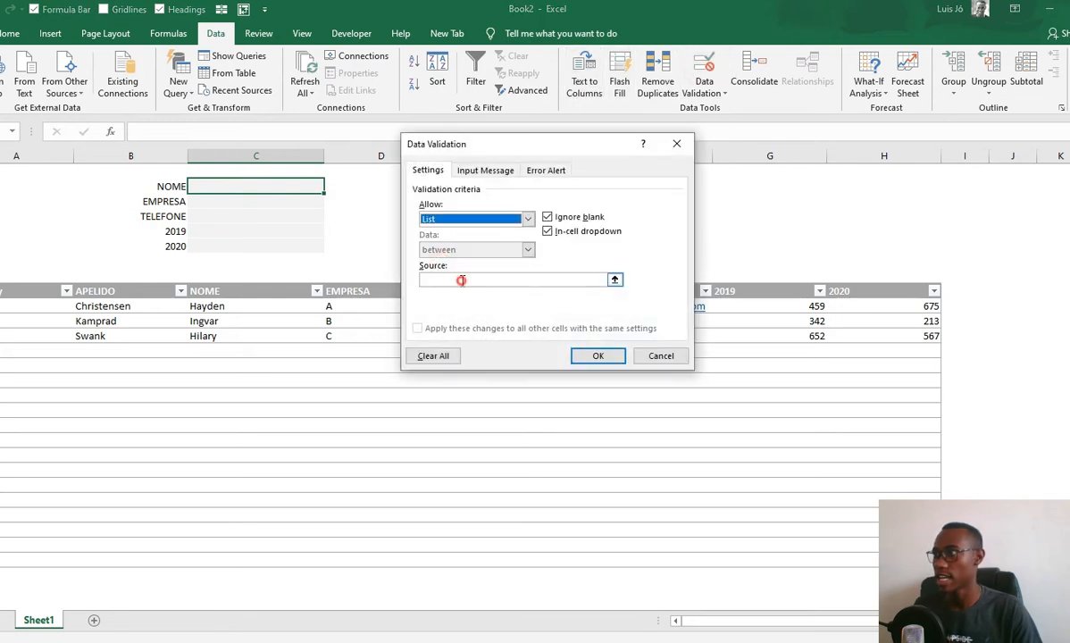
{"action": "left_click_drag", "start_coordinate": [549, 149], "coordinate": [640, 129]}
{"action": "left_click", "coordinate": [365, 290]}
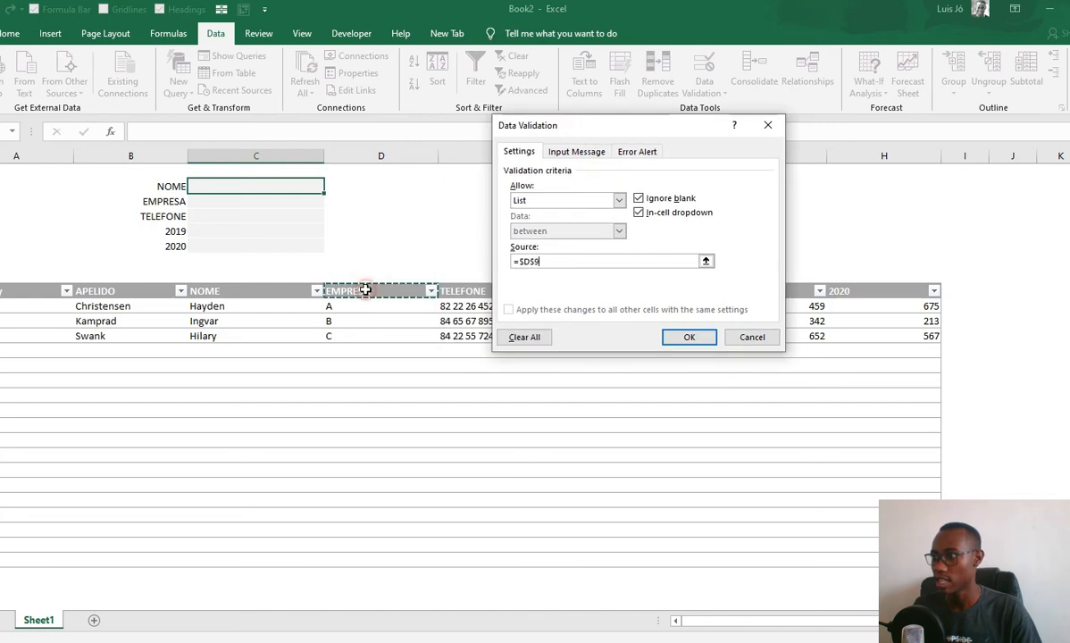
{"action": "left_click_drag", "start_coordinate": [206, 290], "coordinate": [223, 560]}
{"action": "key", "text": "Return"}
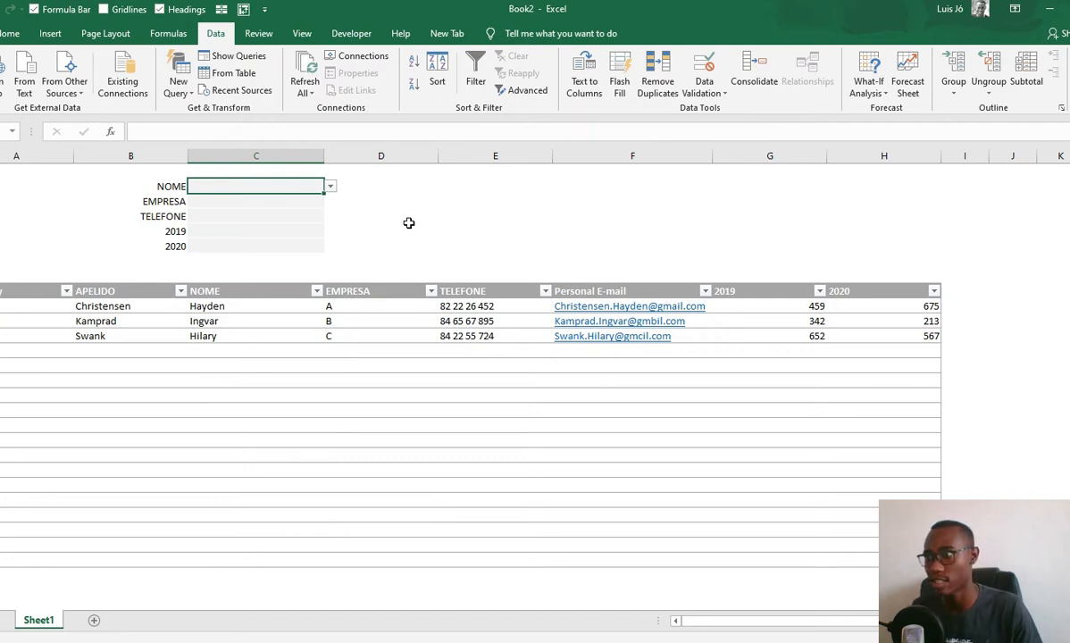
Step: Look through the entries offered by the drop-down list in cell C2
{"action": "left_click", "coordinate": [339, 215]}
{"action": "left_click", "coordinate": [318, 191]}
{"action": "left_click", "coordinate": [330, 186]}
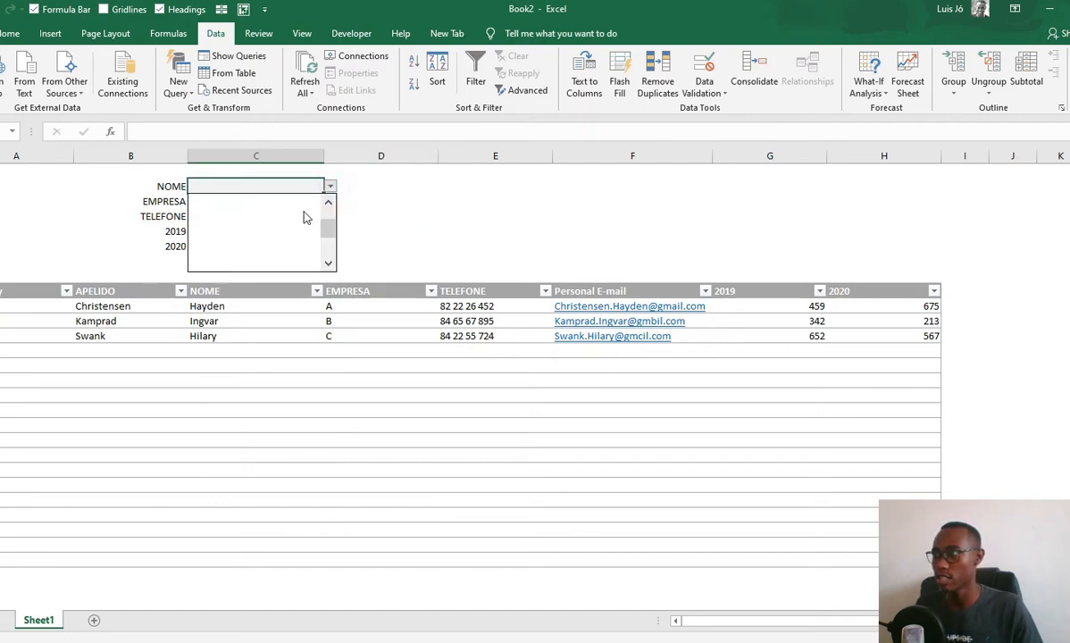
{"action": "left_click_drag", "start_coordinate": [330, 225], "coordinate": [329, 208]}
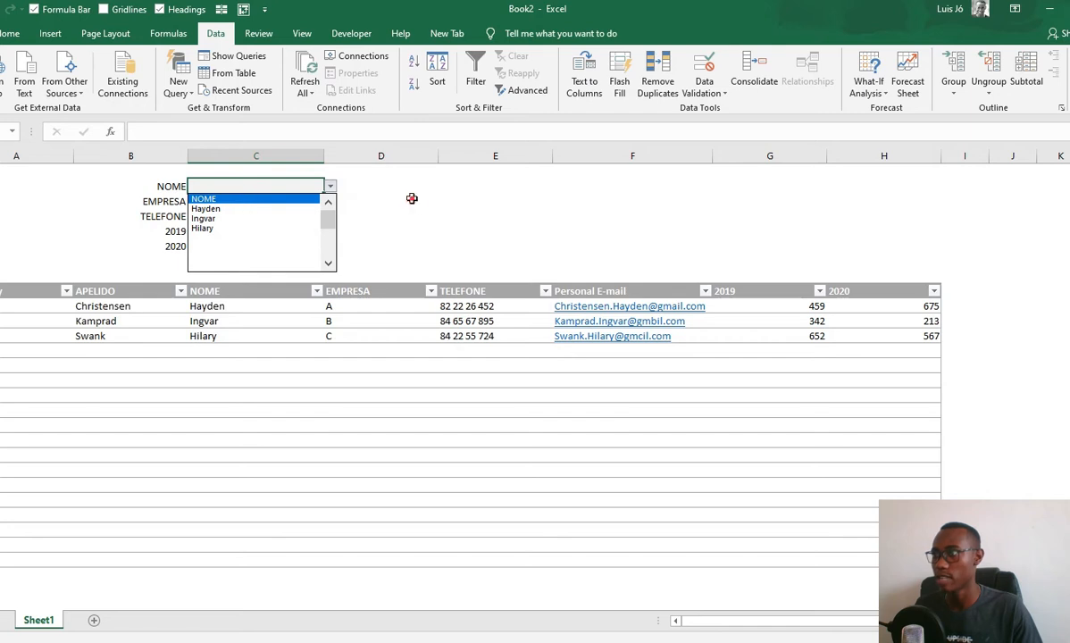
{"action": "left_click", "coordinate": [318, 191]}
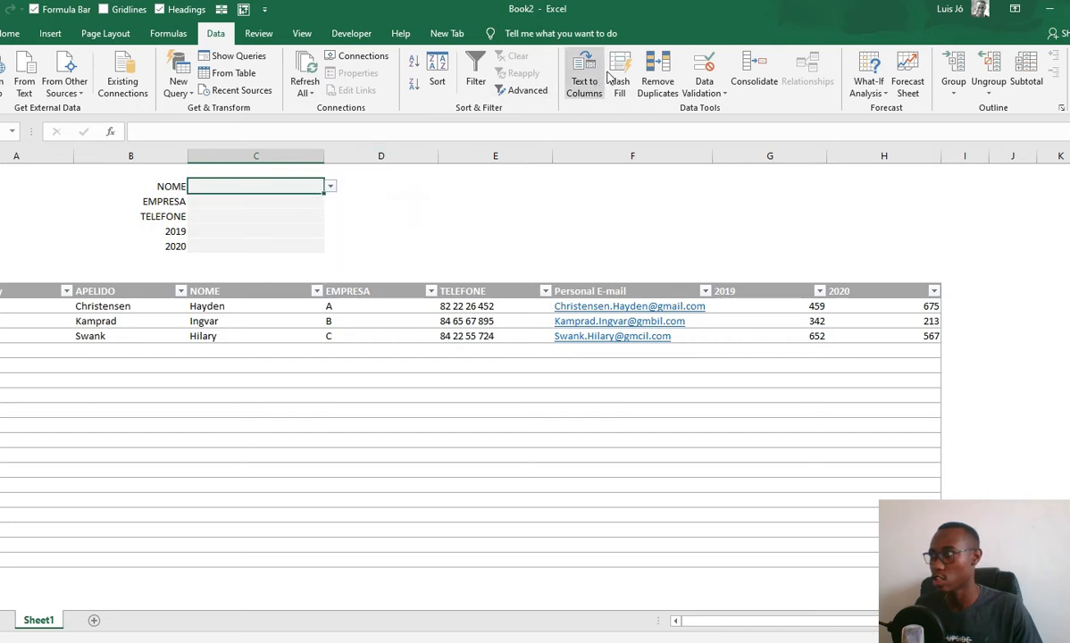
Step: Change the source of C2's validation list to =$C$10:$C$27, excluding the header row
{"action": "left_click", "coordinate": [704, 67]}
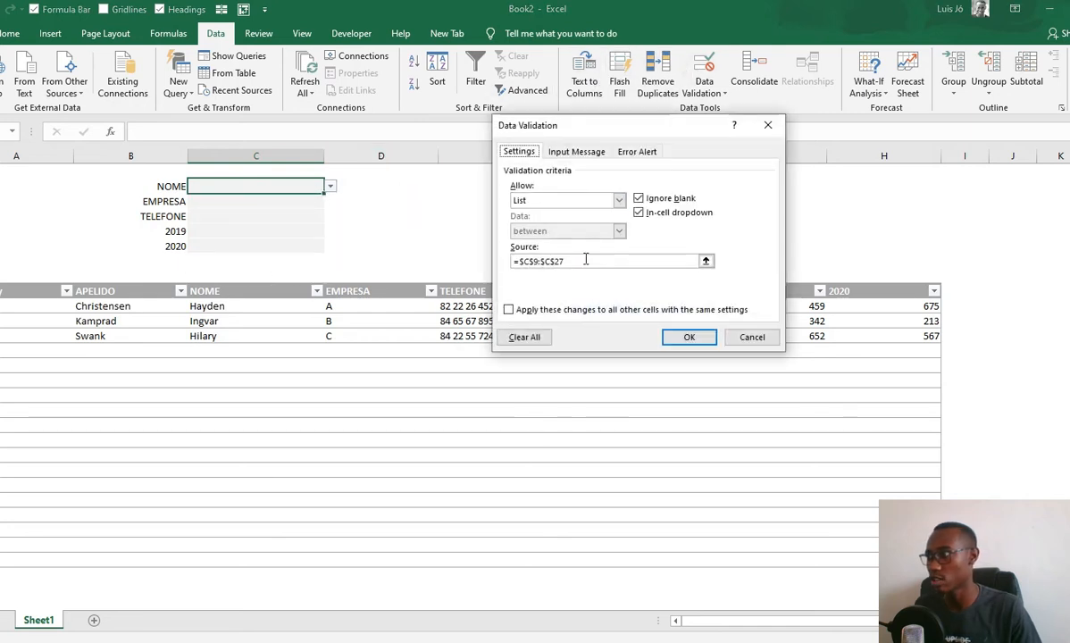
{"action": "left_click_drag", "start_coordinate": [586, 260], "coordinate": [464, 264]}
{"action": "key", "text": "BackSpace"}
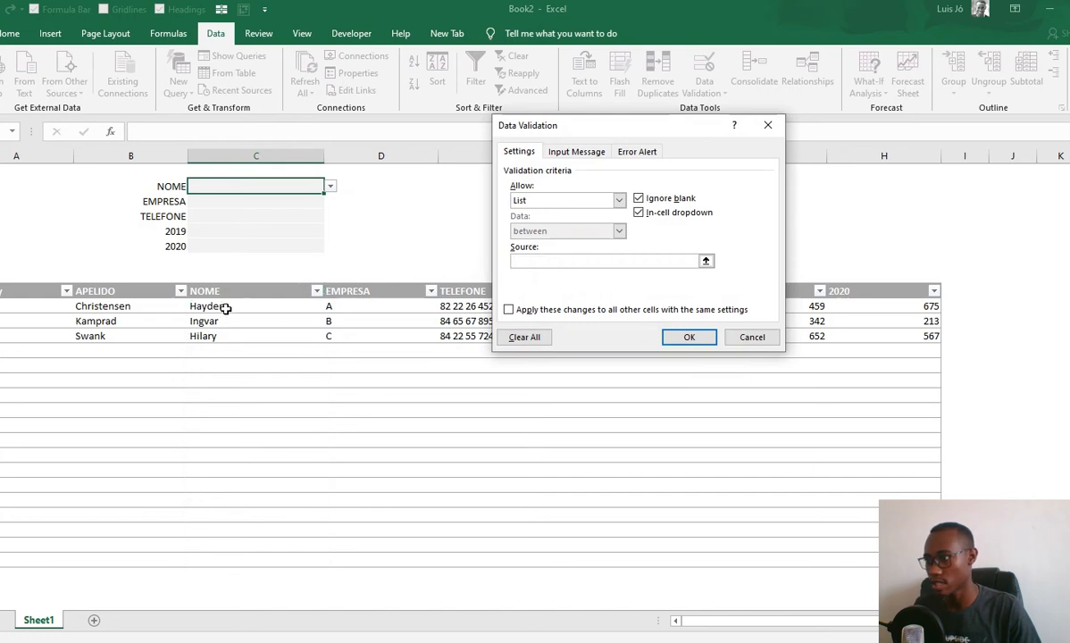
{"action": "left_click_drag", "start_coordinate": [225, 308], "coordinate": [227, 565]}
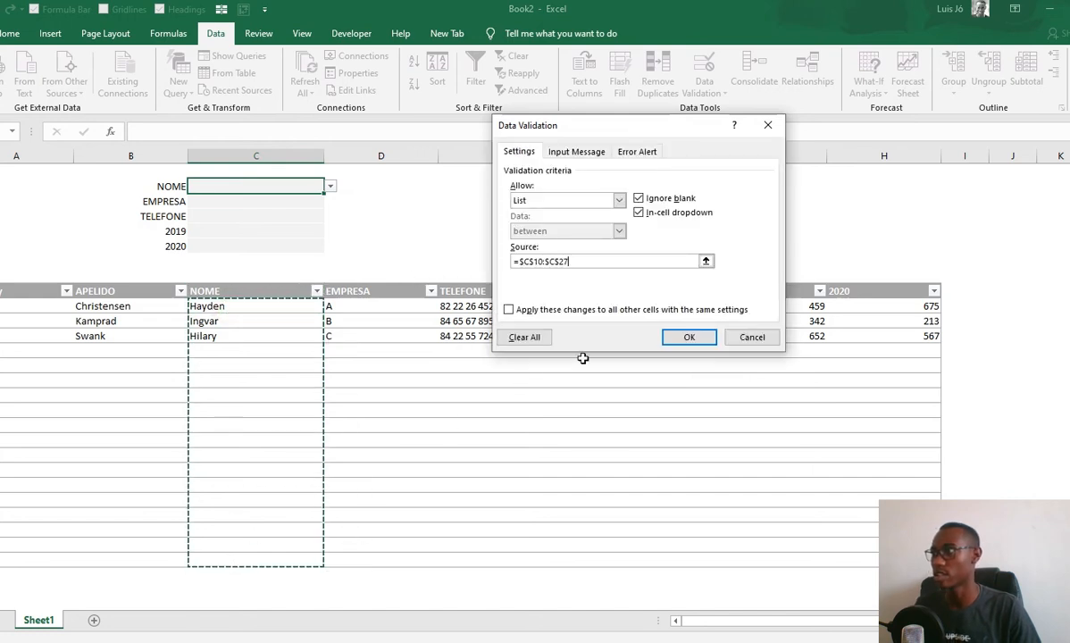
{"action": "left_click", "coordinate": [684, 337]}
Step: Test the drop-down in C2 by choosing the first, second and third names in turn, ending on the first
{"action": "left_click", "coordinate": [330, 185]}
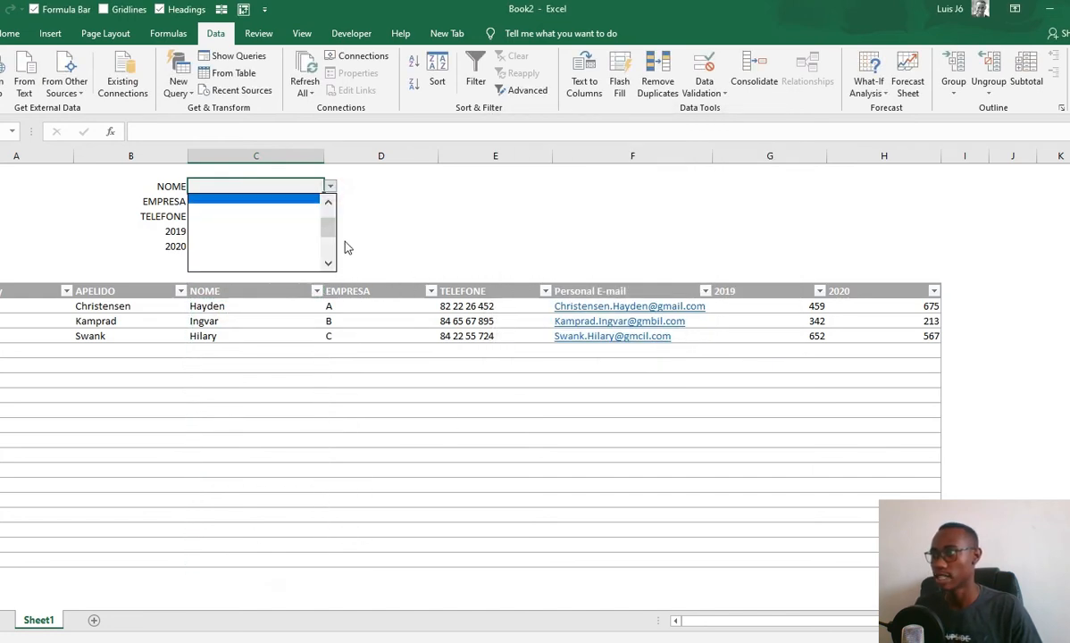
{"action": "left_click", "coordinate": [290, 198]}
{"action": "left_click", "coordinate": [330, 186]}
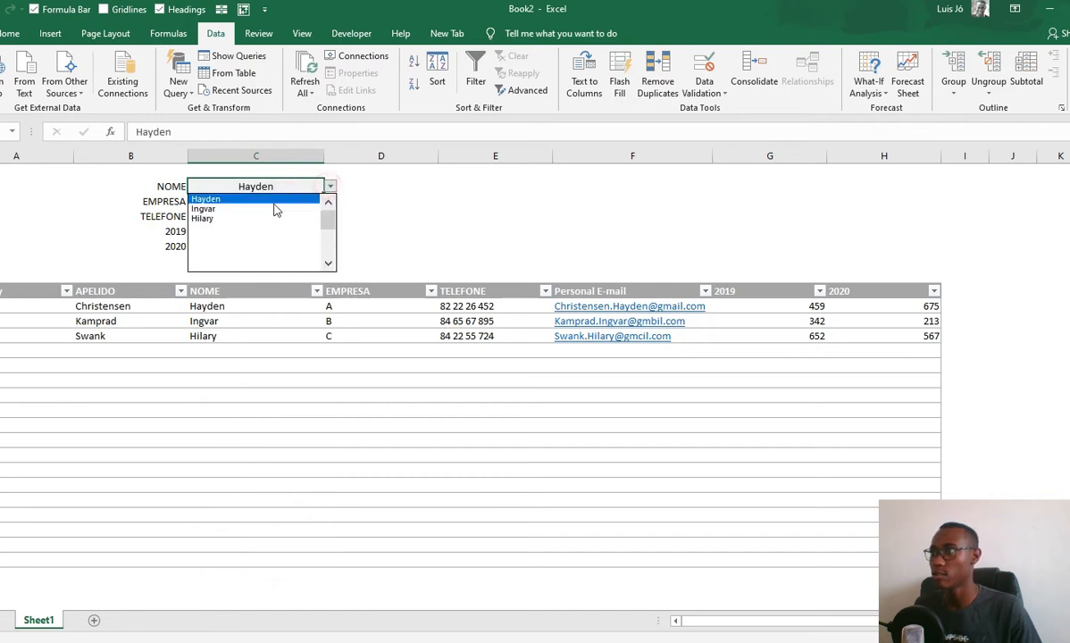
{"action": "left_click", "coordinate": [275, 208]}
{"action": "left_click", "coordinate": [330, 185]}
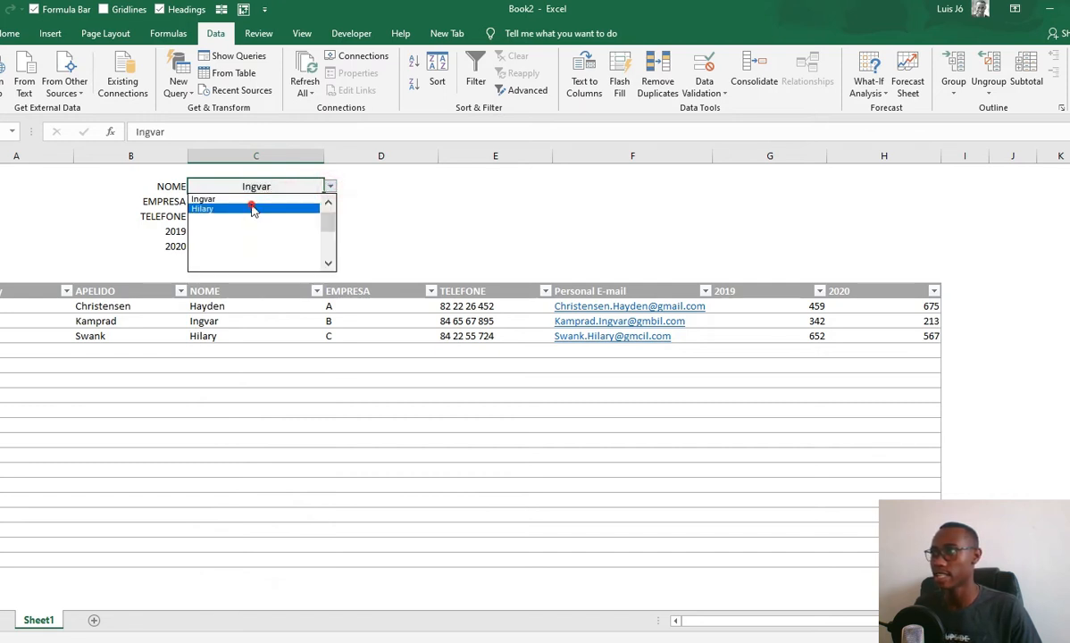
{"action": "left_click", "coordinate": [252, 208]}
{"action": "left_click", "coordinate": [394, 198]}
{"action": "left_click", "coordinate": [308, 187]}
{"action": "left_click", "coordinate": [328, 186]}
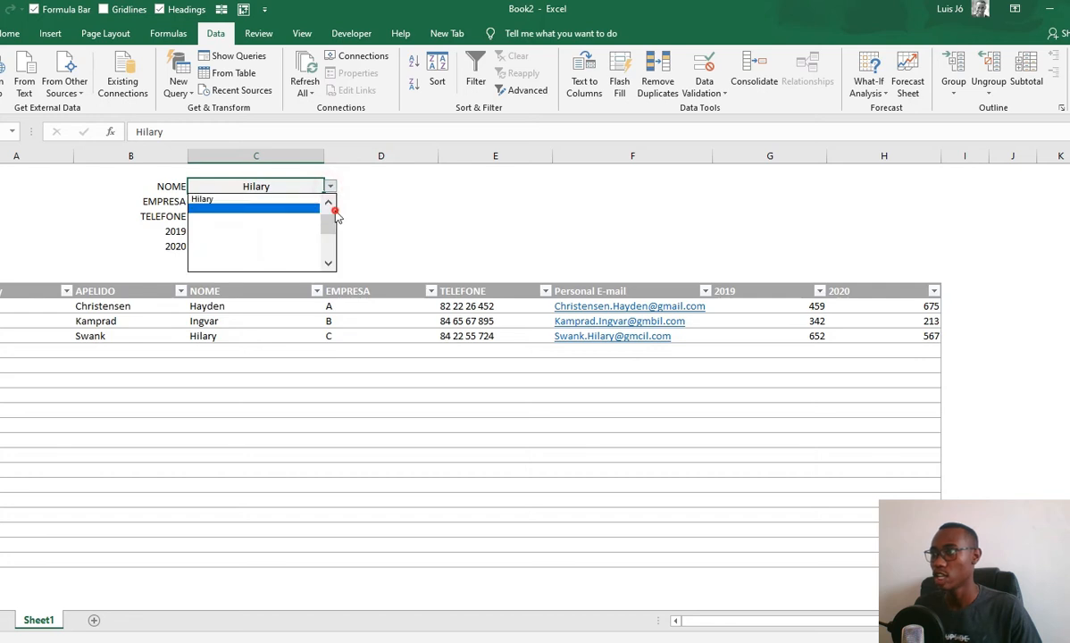
{"action": "left_click", "coordinate": [290, 198]}
{"action": "left_click", "coordinate": [348, 216]}
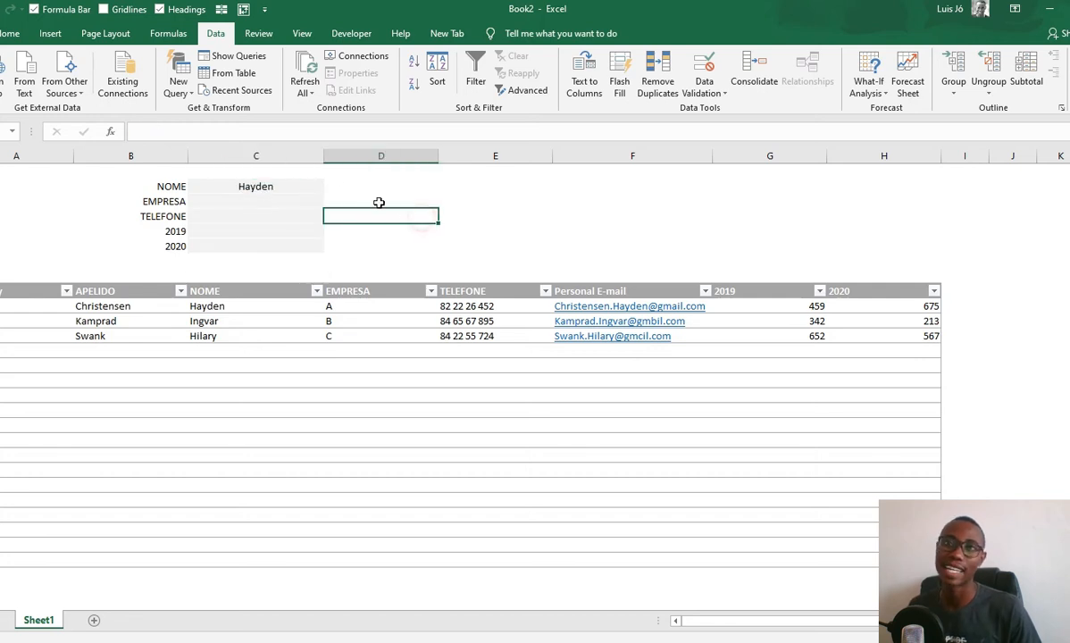
Step: Choose the second name of the table's NOME column from the drop-down in C2
{"action": "left_click", "coordinate": [308, 187]}
{"action": "left_click", "coordinate": [330, 186]}
{"action": "left_click", "coordinate": [287, 206]}
{"action": "left_click", "coordinate": [251, 206]}
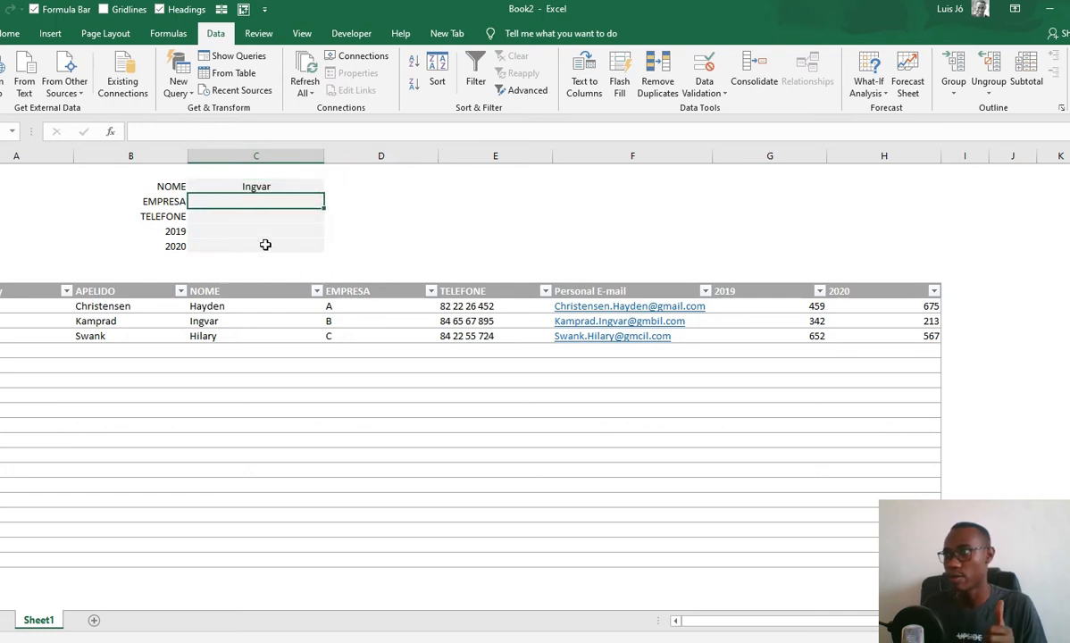
{"action": "left_click", "coordinate": [226, 217]}
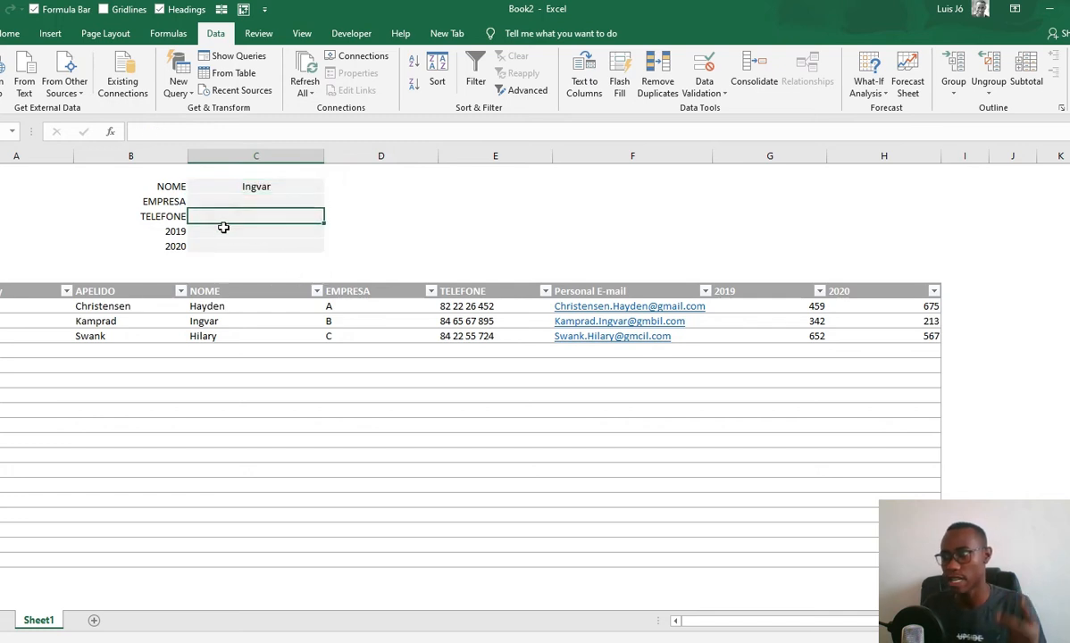
{"action": "left_click", "coordinate": [222, 232]}
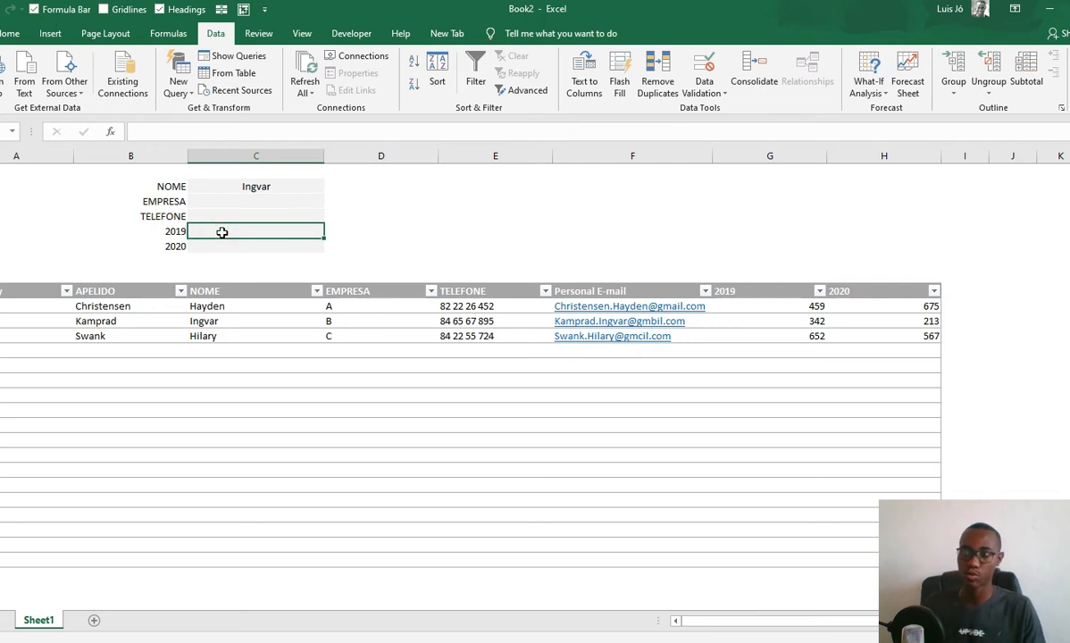
{"action": "left_click", "coordinate": [222, 246]}
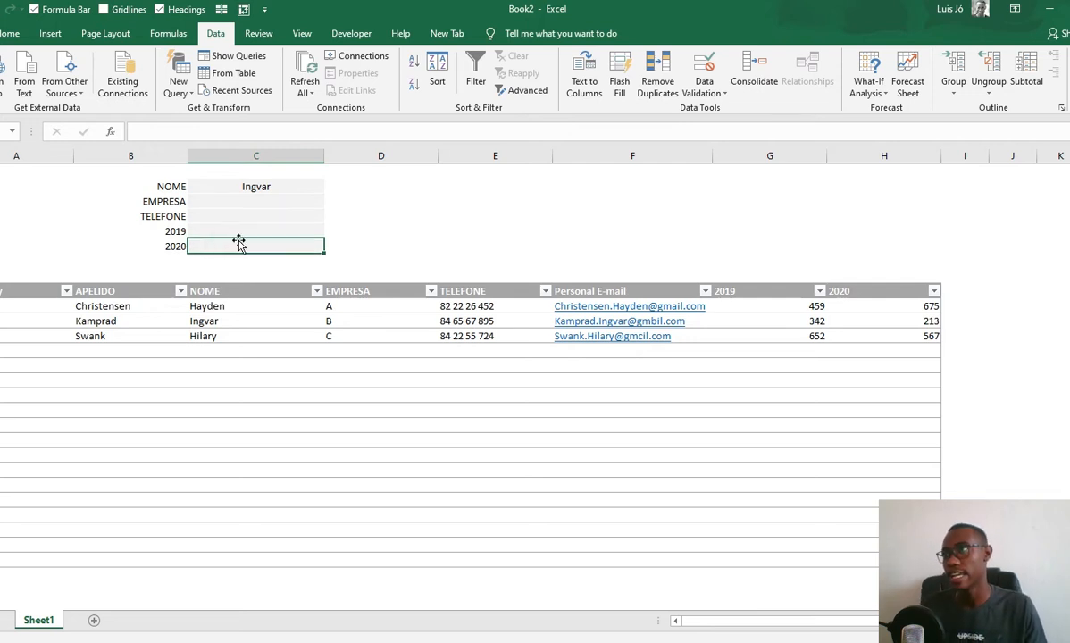
{"action": "left_click", "coordinate": [364, 184]}
{"action": "left_click_drag", "start_coordinate": [486, 199], "coordinate": [847, 234]}
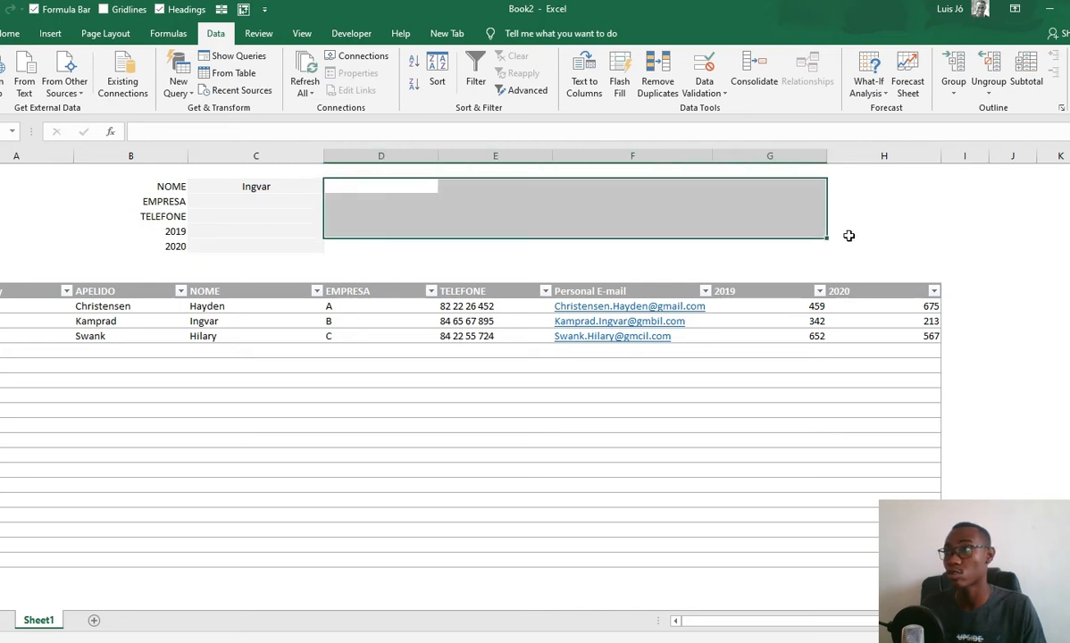
Step: Enter an INDEX formula for EMPRESA in C3 over the whole table with row 2 and column 4: =INDEX(Table1[#All],2,4)
{"action": "left_click", "coordinate": [265, 185]}
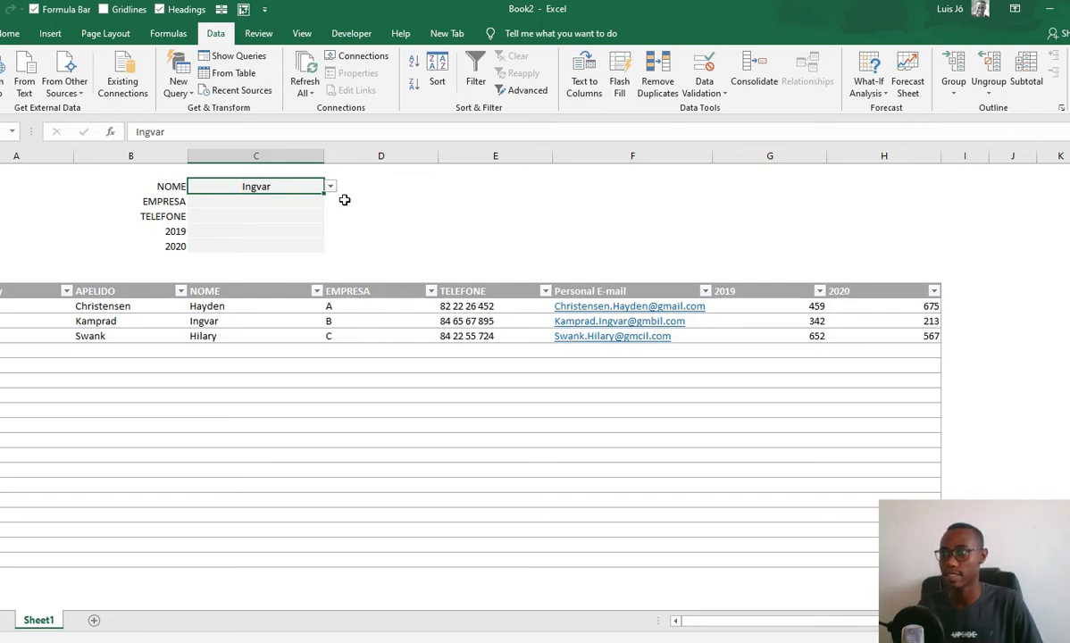
{"action": "key", "text": "Return"}
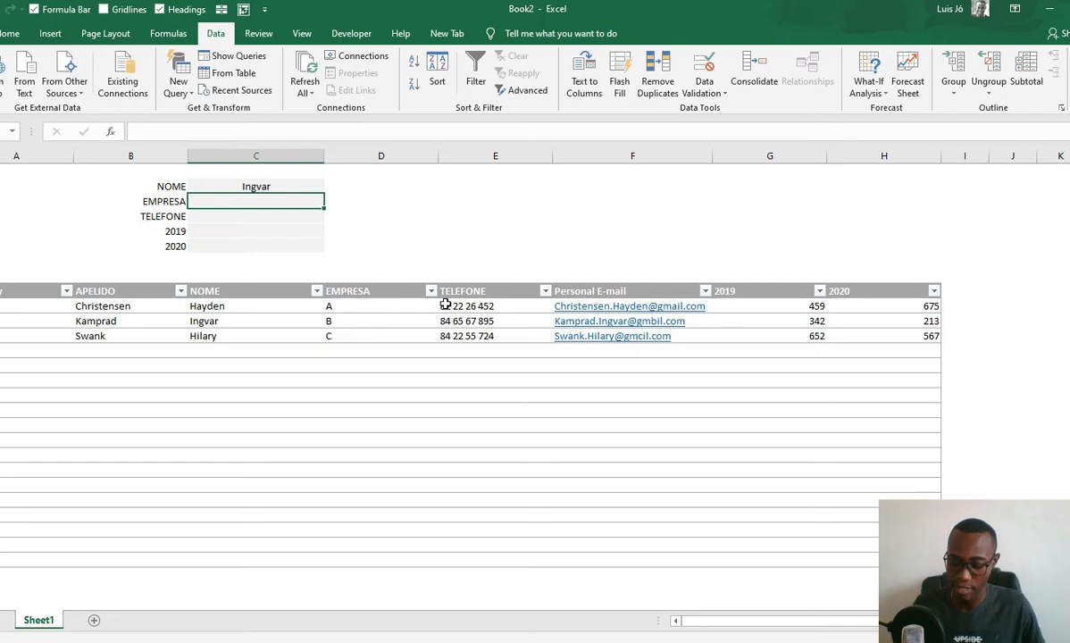
{"action": "type", "text": "=in"}
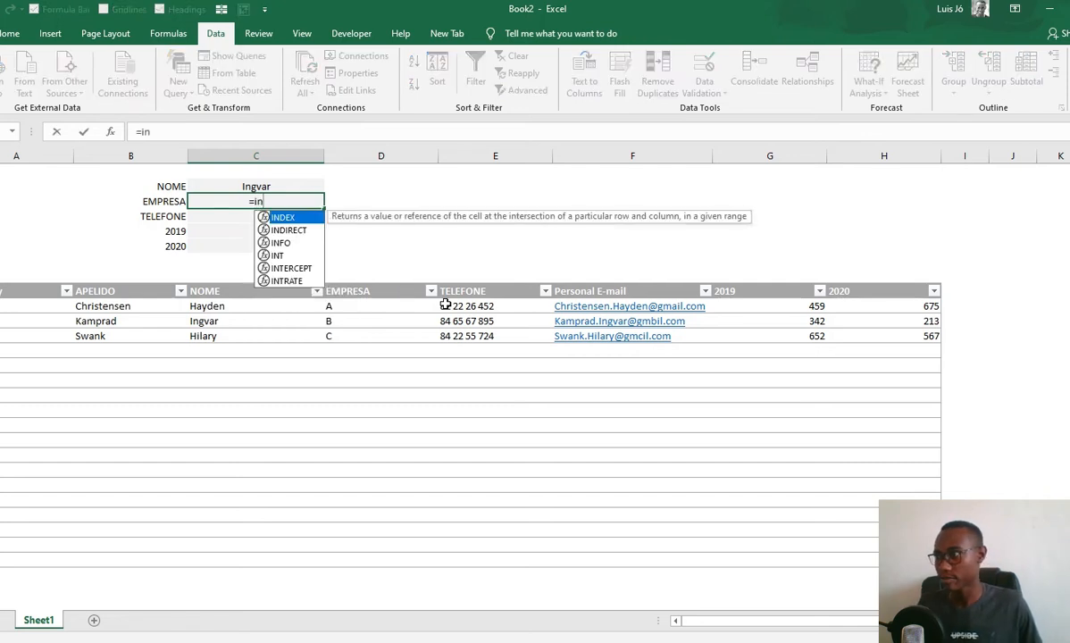
{"action": "key", "text": "Tab"}
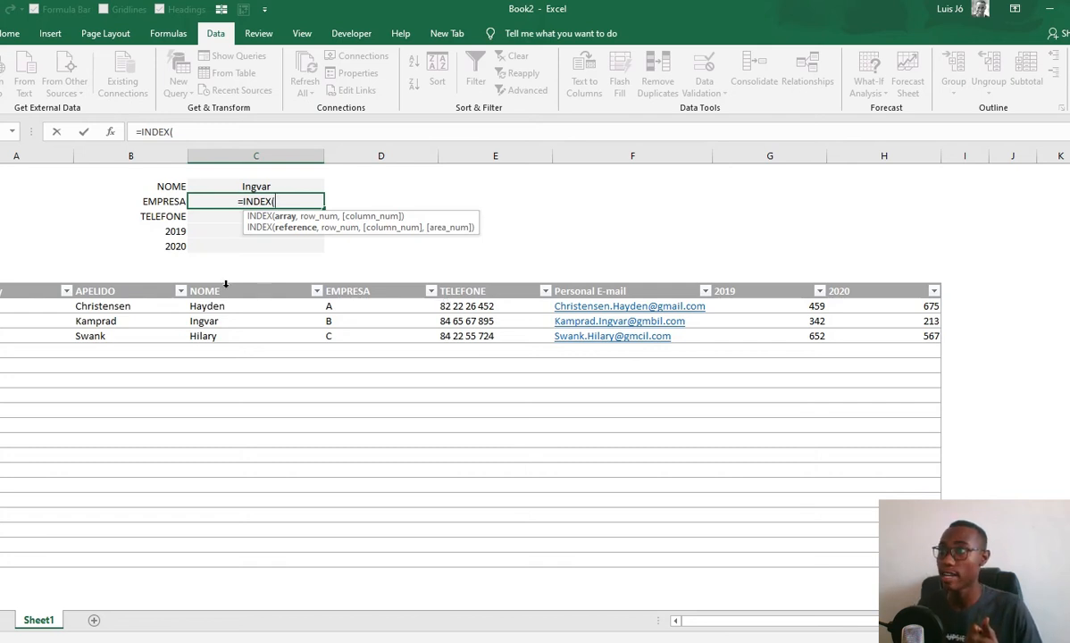
{"action": "left_click_drag", "start_coordinate": [11, 291], "coordinate": [898, 560]}
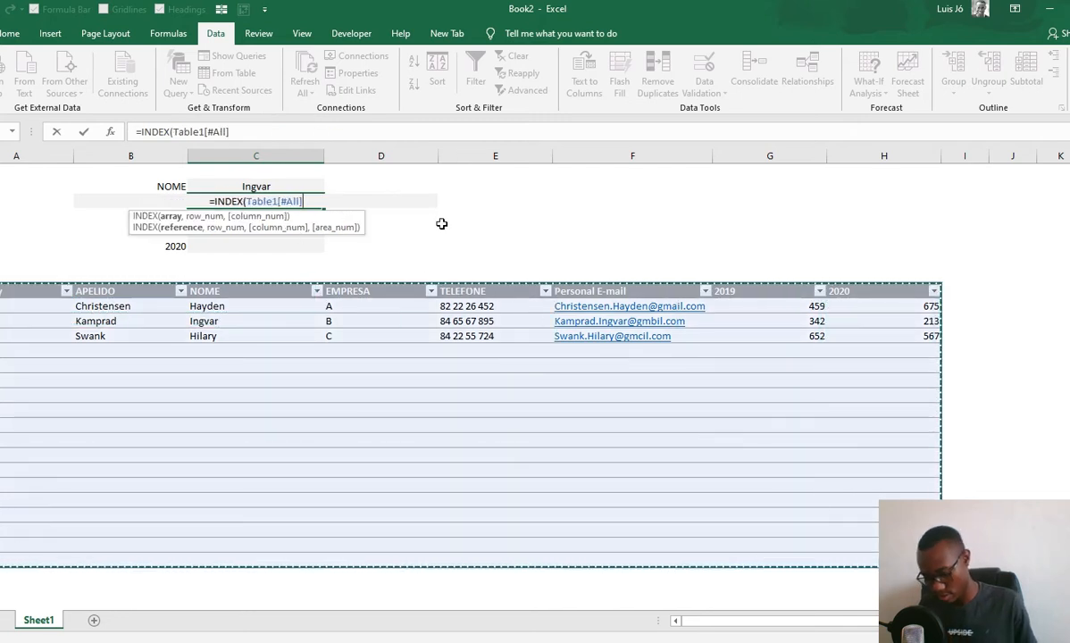
{"action": "type", "text": ","}
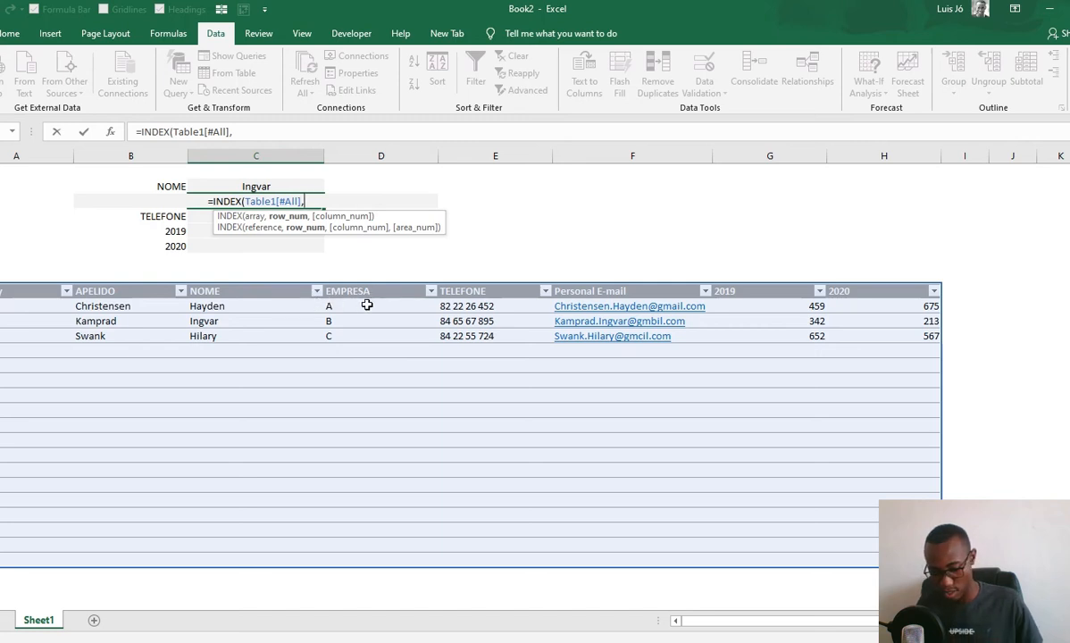
{"action": "type", "text": "2,"}
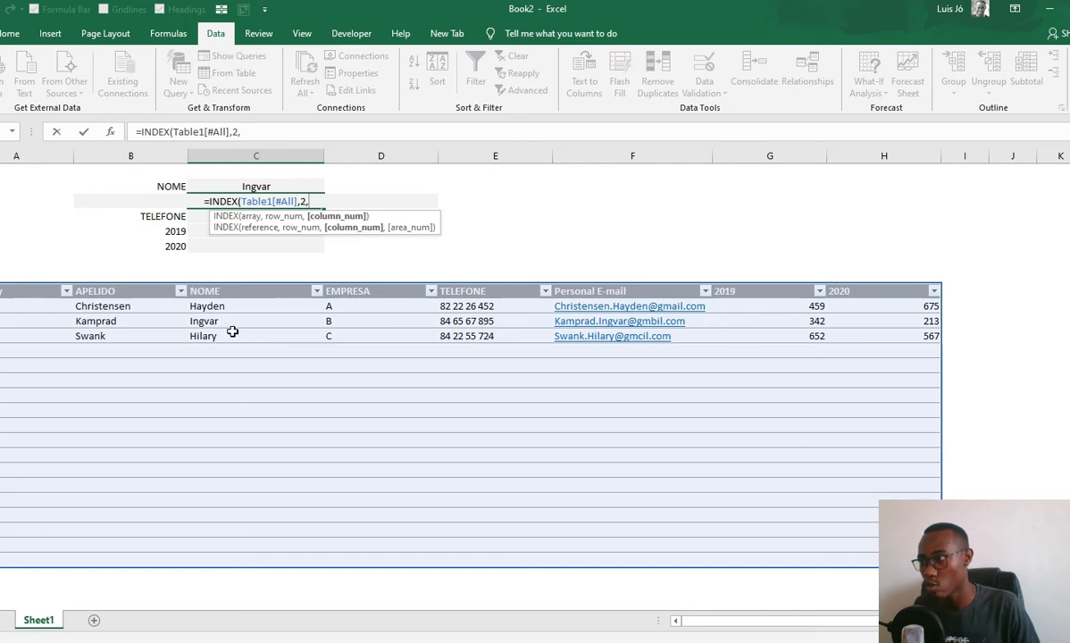
{"action": "type", "text": "4"}
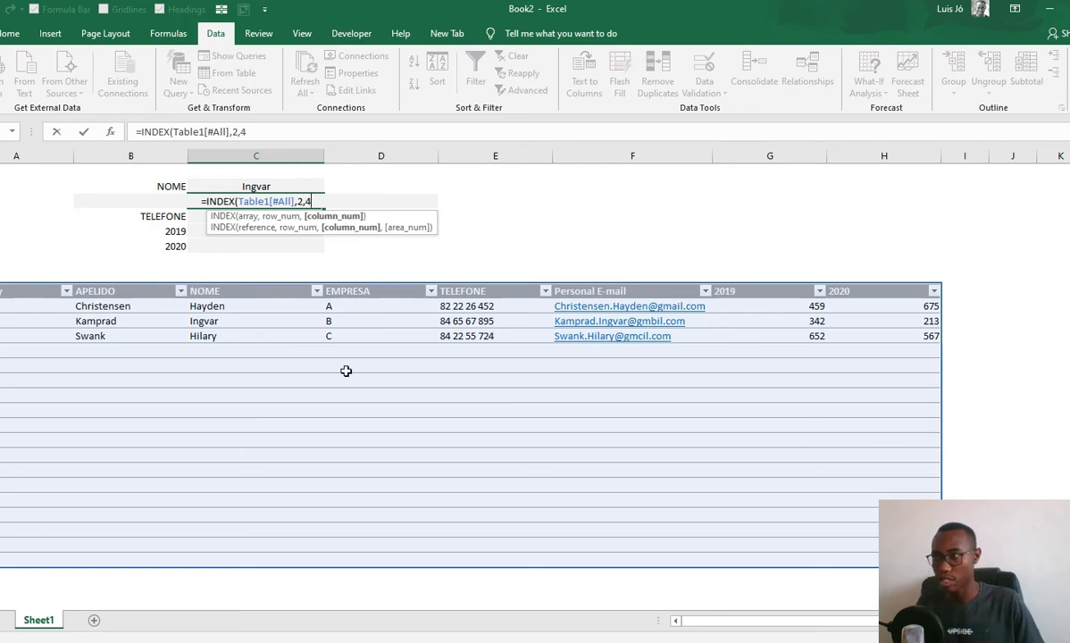
{"action": "key", "text": "Return"}
{"action": "key", "text": "Up"}
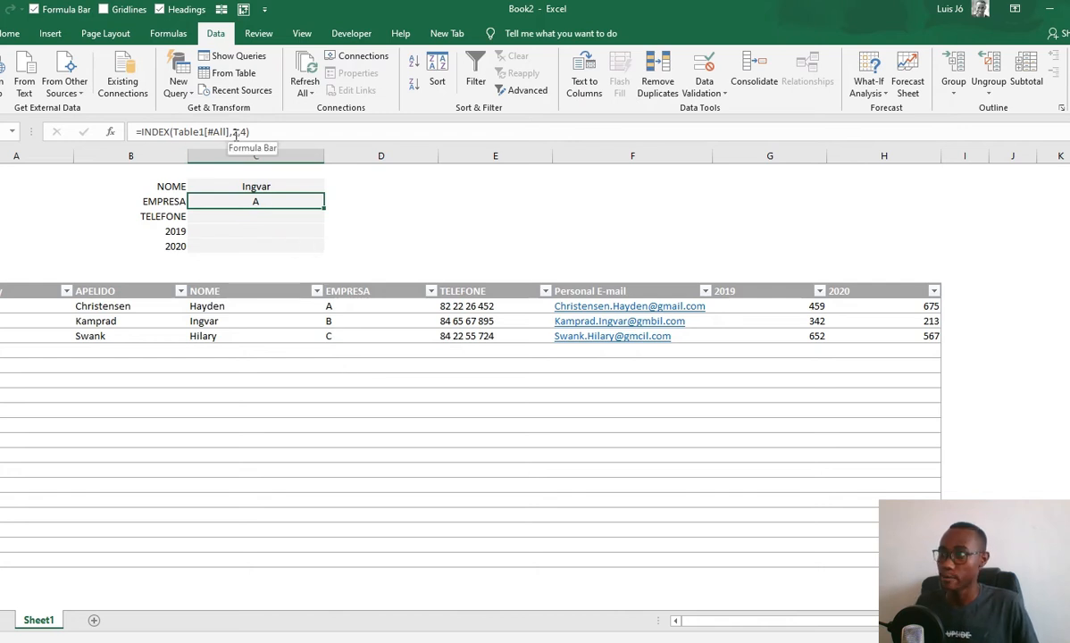
Step: Try copying the INDEX formula from C3 into the TELEFONE cell C4 and clear C4 again
{"action": "left_click", "coordinate": [239, 131]}
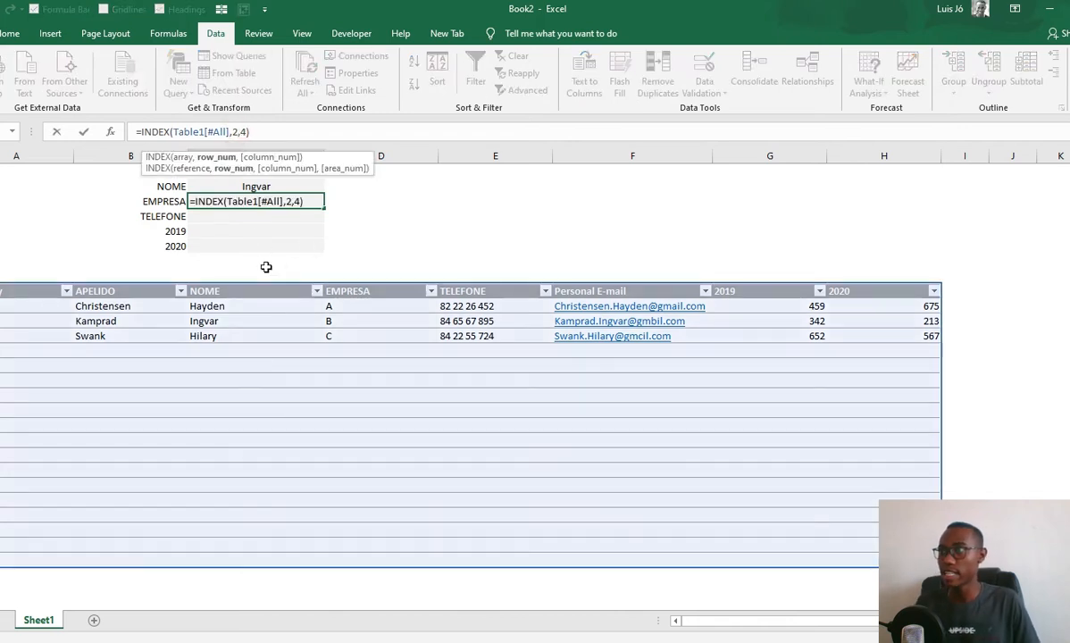
{"action": "key", "text": "ctrl+Return"}
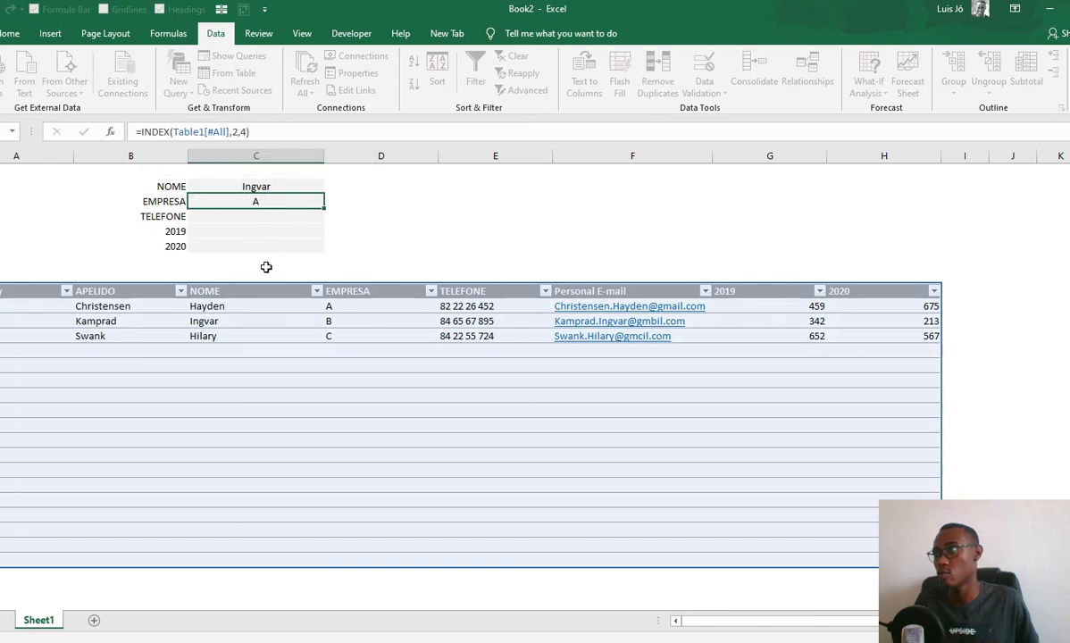
{"action": "key", "text": "Up"}
{"action": "key", "text": "Down"}
{"action": "key", "text": "ctrl+c"}
{"action": "key", "text": "Down"}
{"action": "key", "text": "Return"}
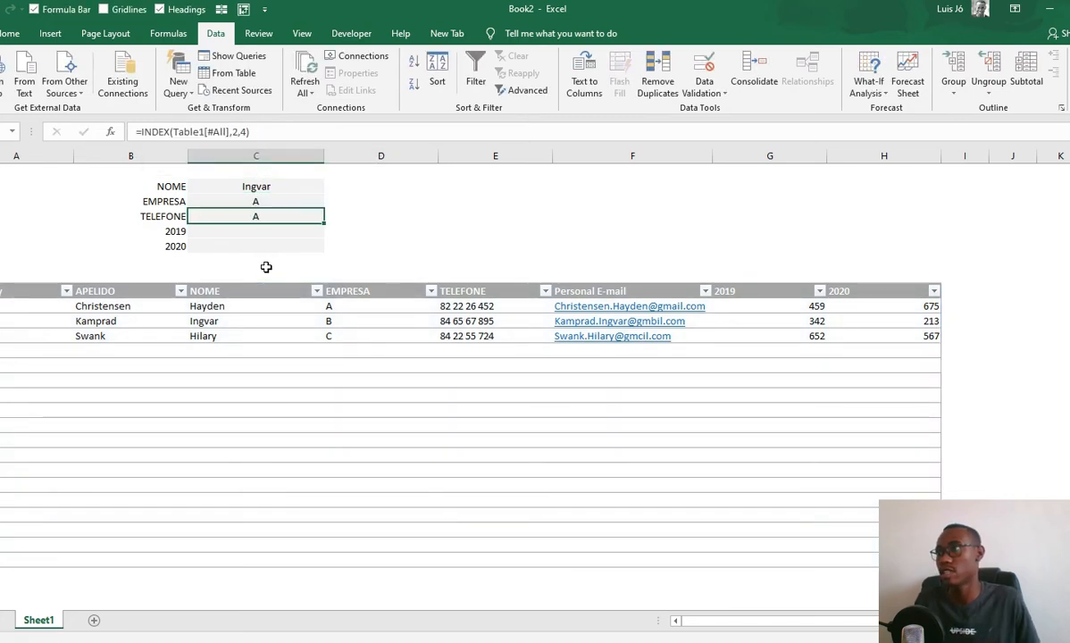
{"action": "key", "text": "Delete"}
{"action": "key", "text": "Up"}
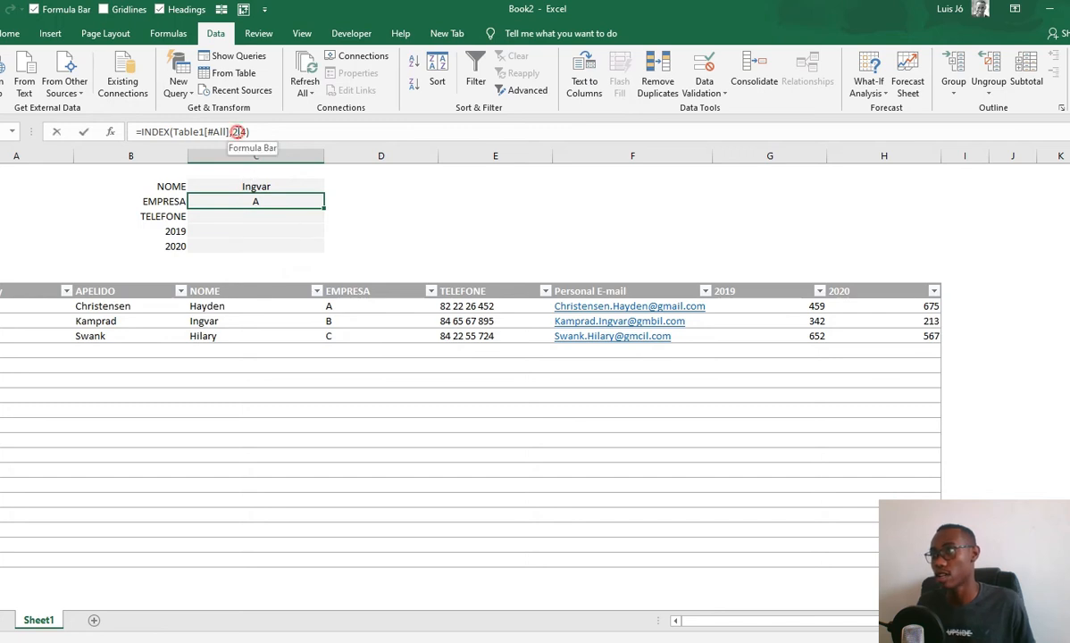
{"action": "left_click", "coordinate": [237, 131]}
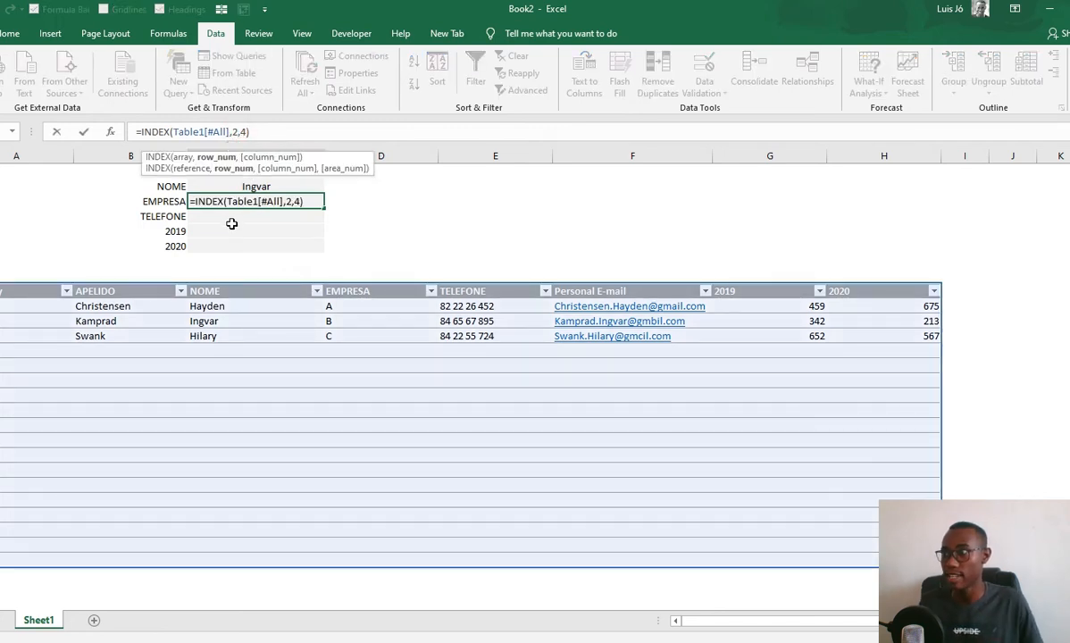
{"action": "key", "text": "Escape"}
Step: Test the lookup by choosing the third name in C2's drop-down and switching to the first name
{"action": "left_click", "coordinate": [291, 185]}
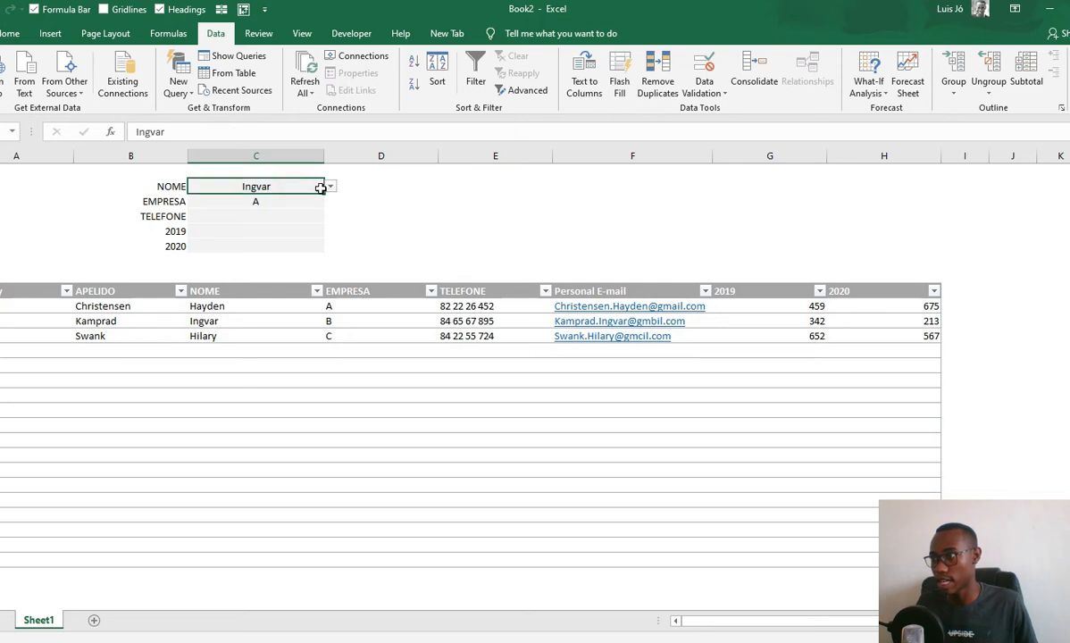
{"action": "left_click", "coordinate": [330, 186]}
{"action": "left_click", "coordinate": [289, 210]}
{"action": "left_click", "coordinate": [331, 187]}
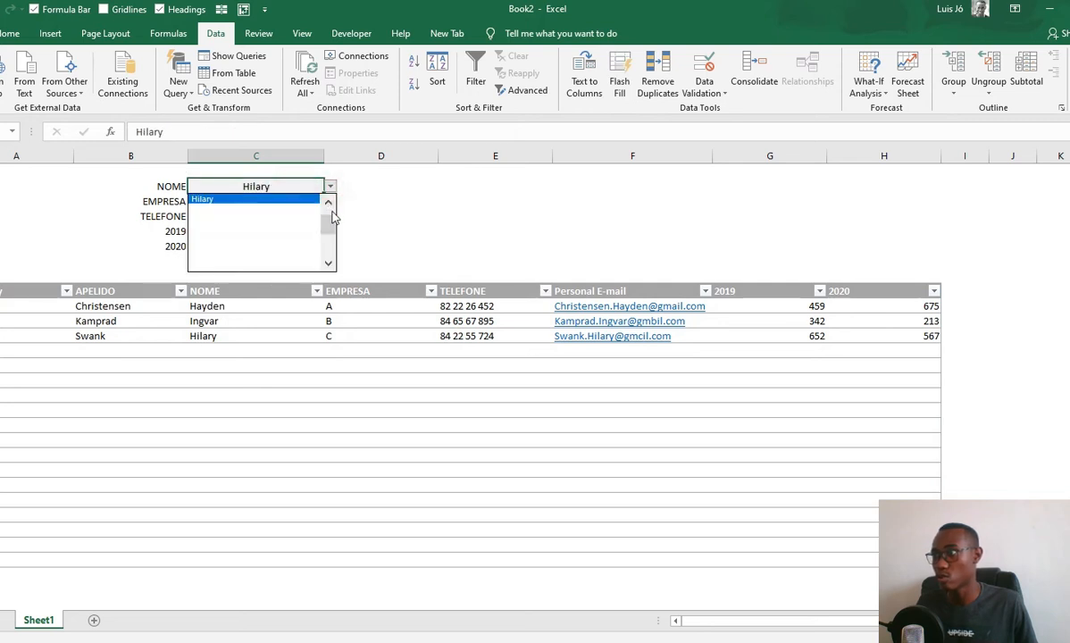
{"action": "left_click", "coordinate": [328, 203]}
{"action": "left_click", "coordinate": [272, 198]}
Step: Replace the row number in C3's INDEX formula with MATCH(C2,Table1[[#All],[NOME]],0)
{"action": "left_click", "coordinate": [254, 202]}
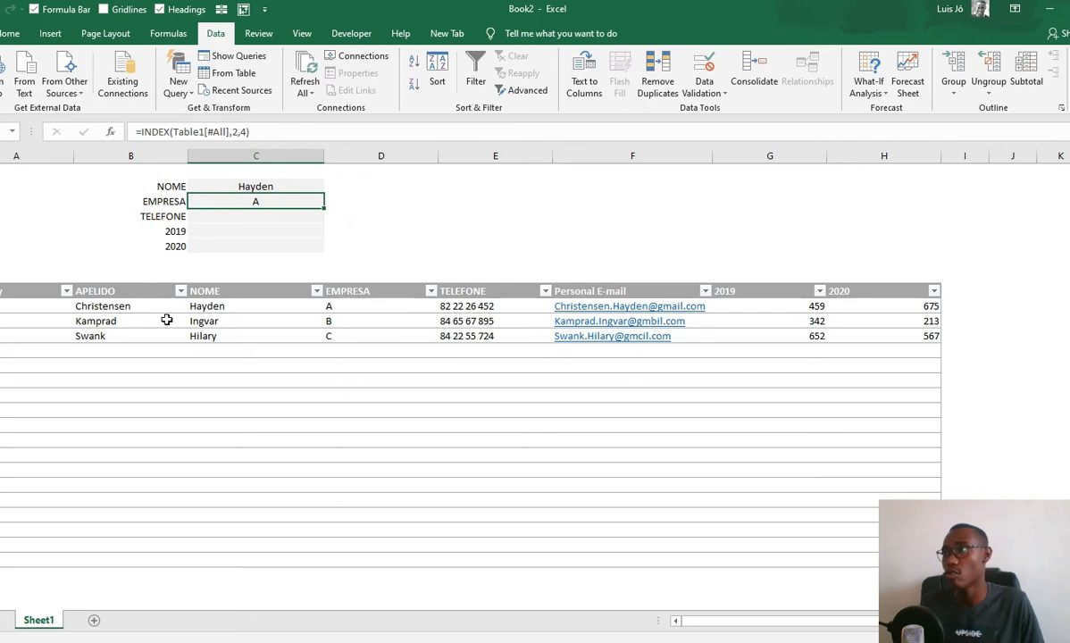
{"action": "left_click", "coordinate": [240, 131]}
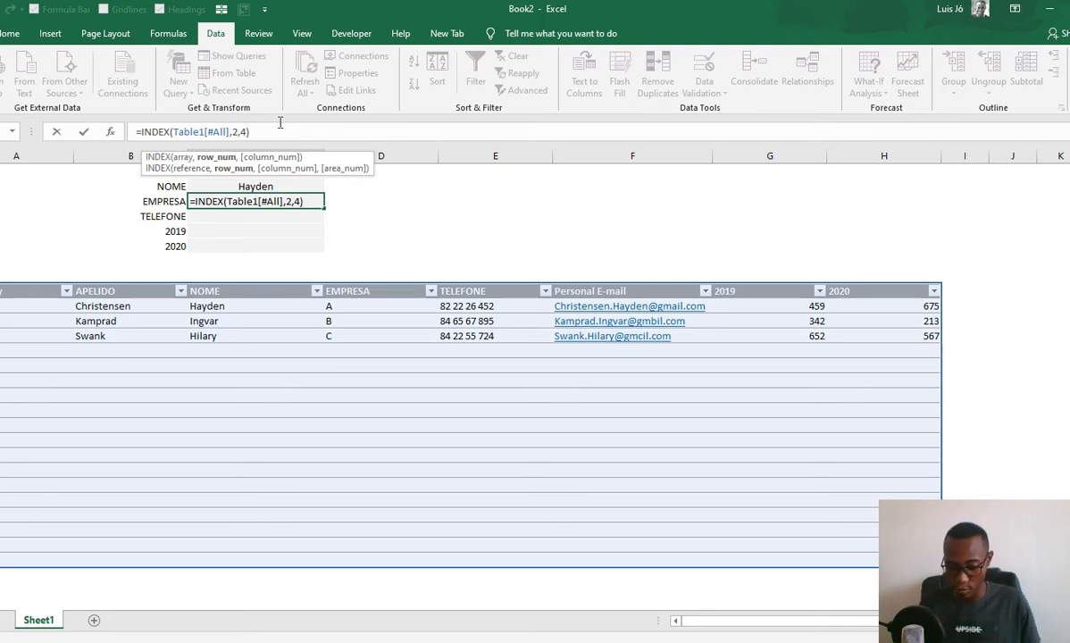
{"action": "key", "text": "BackSpace"}
{"action": "type", "text": "MATCH("}
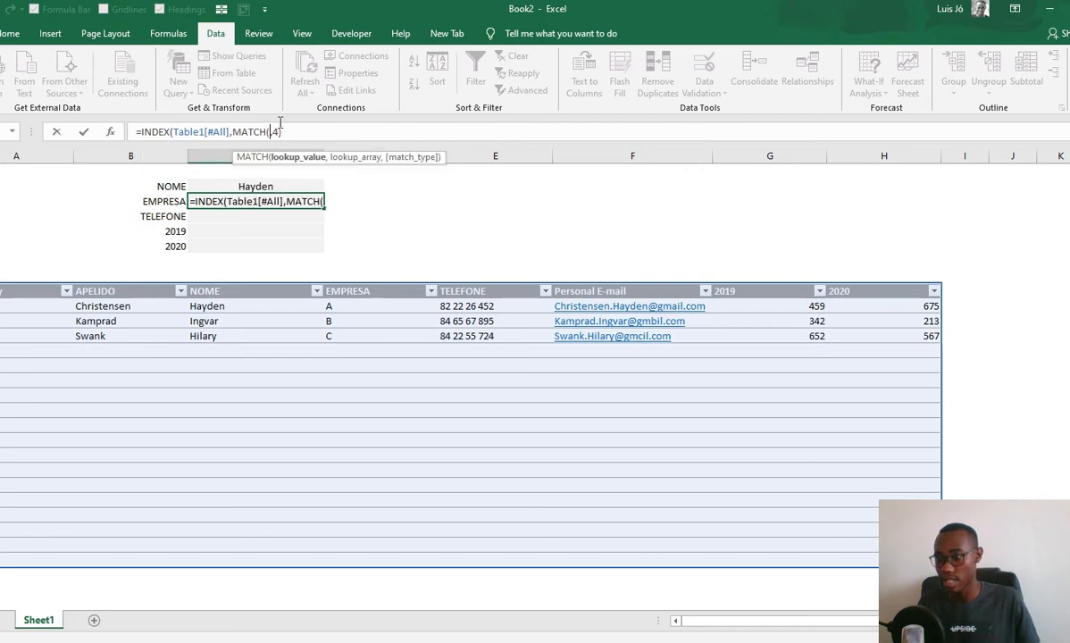
{"action": "type", "text": ")"}
{"action": "key", "text": "Left"}
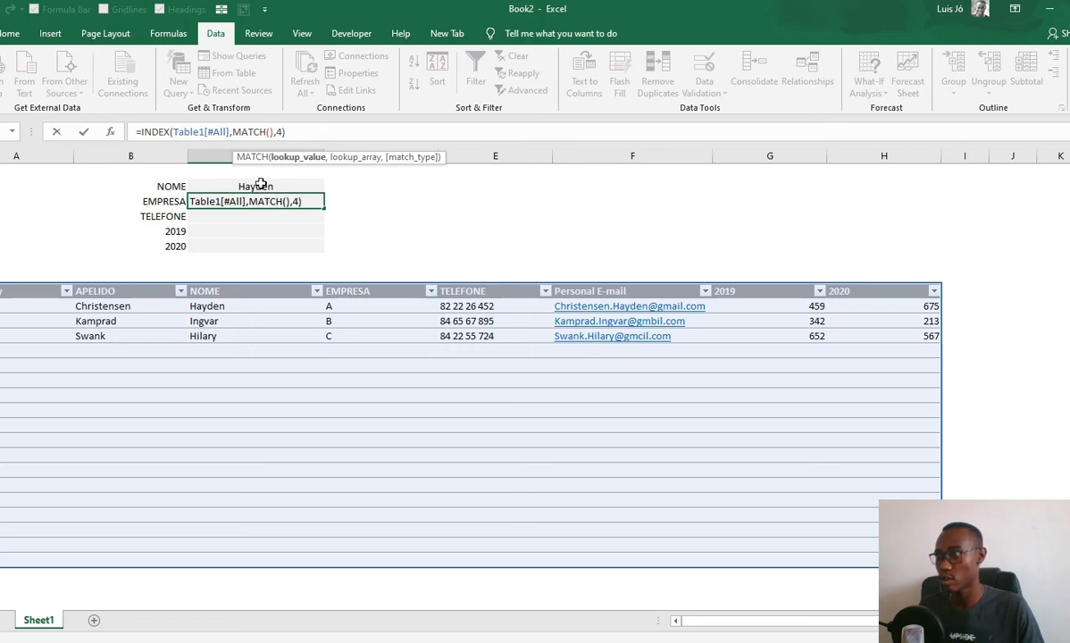
{"action": "left_click", "coordinate": [249, 187]}
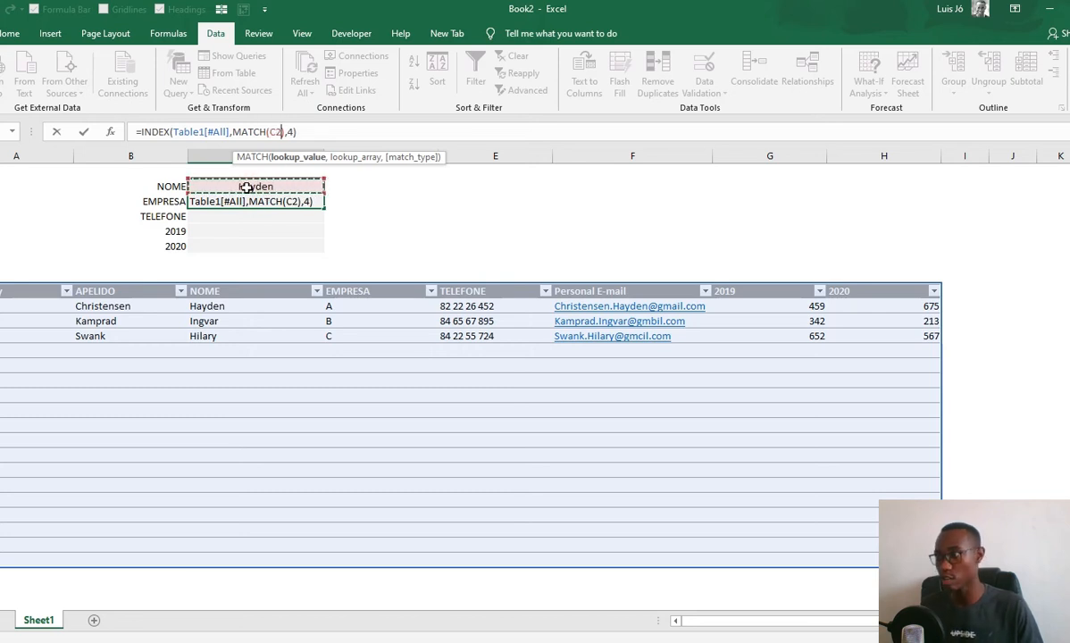
{"action": "type", "text": ","}
{"action": "left_click_drag", "start_coordinate": [214, 289], "coordinate": [209, 562]}
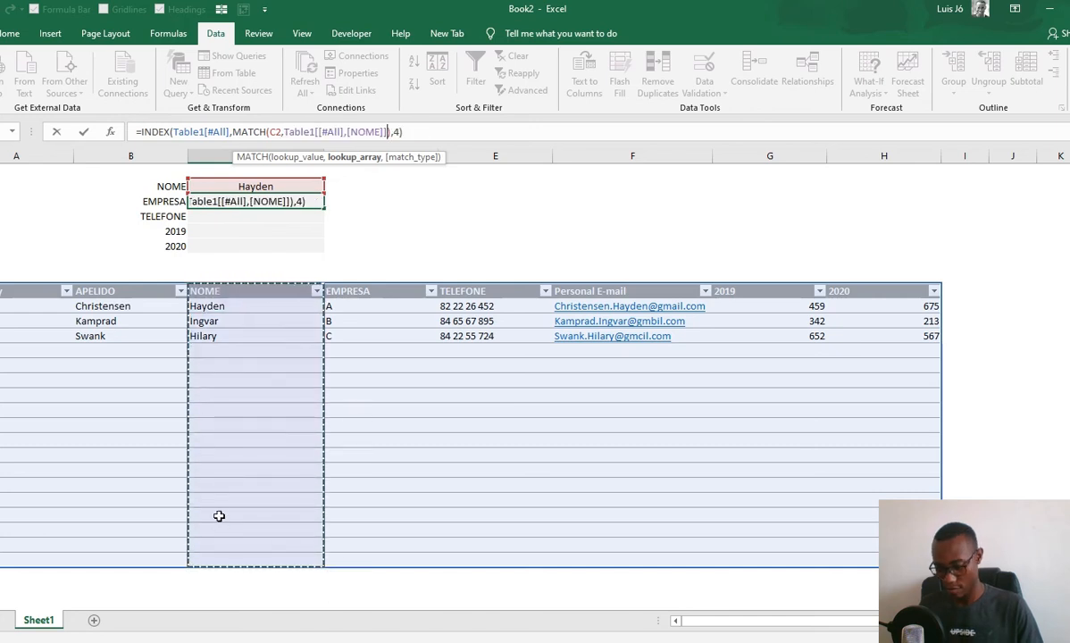
{"action": "type", "text": ",0"}
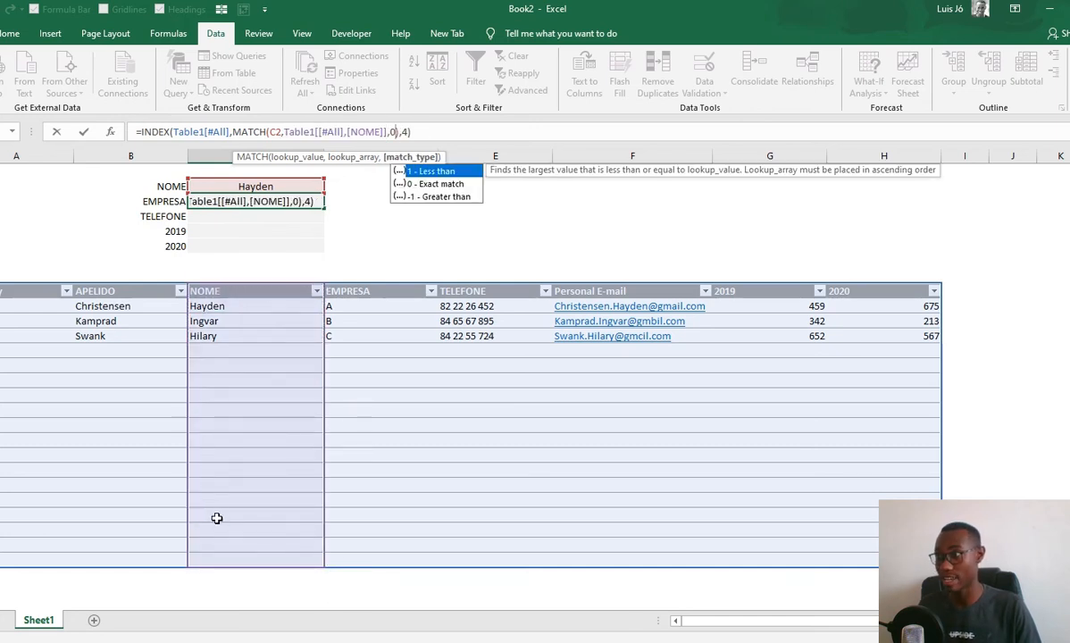
{"action": "key", "text": "Return"}
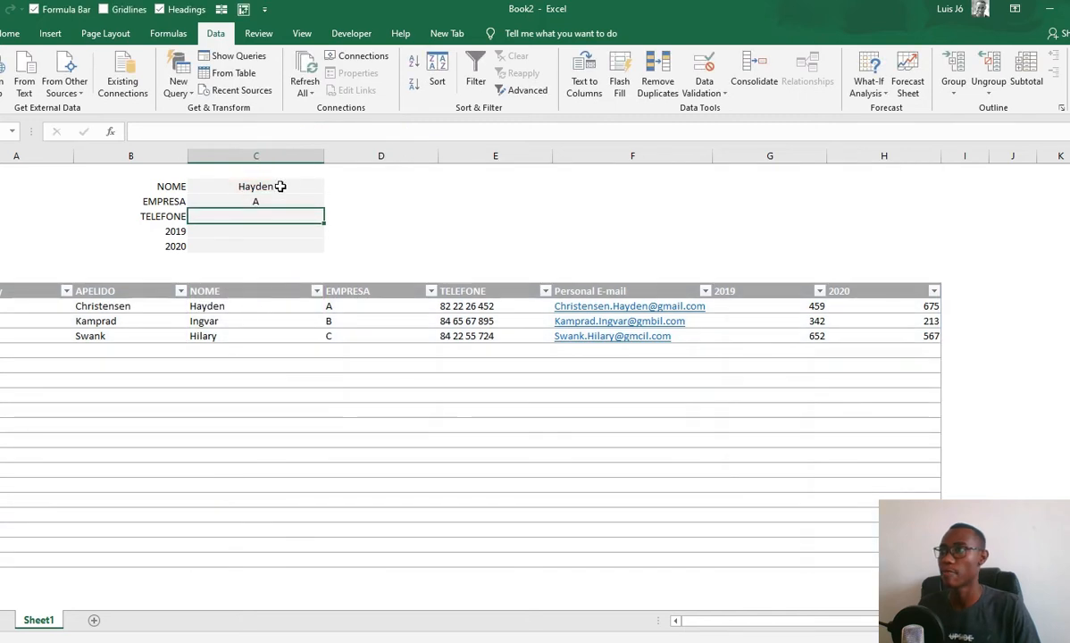
{"action": "left_click", "coordinate": [268, 200]}
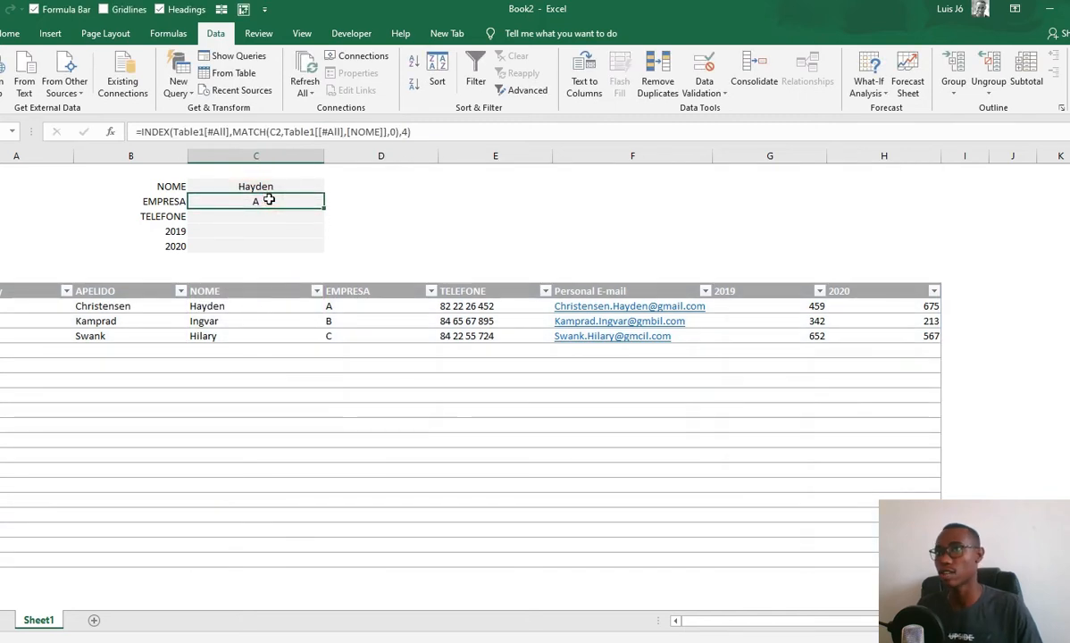
{"action": "left_click", "coordinate": [413, 131]}
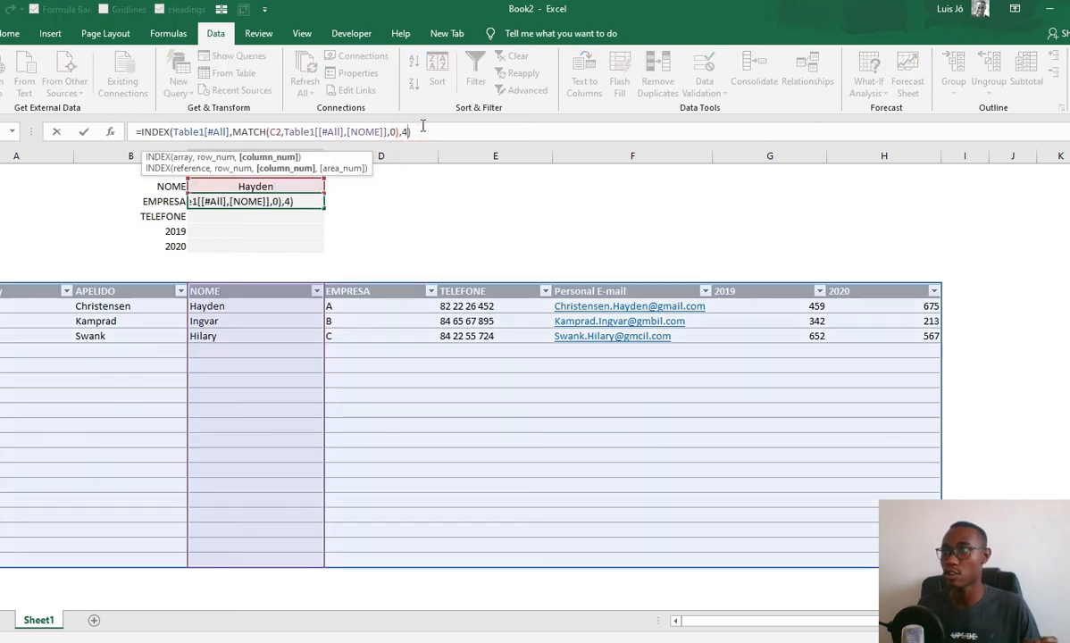
{"action": "key", "text": "Escape"}
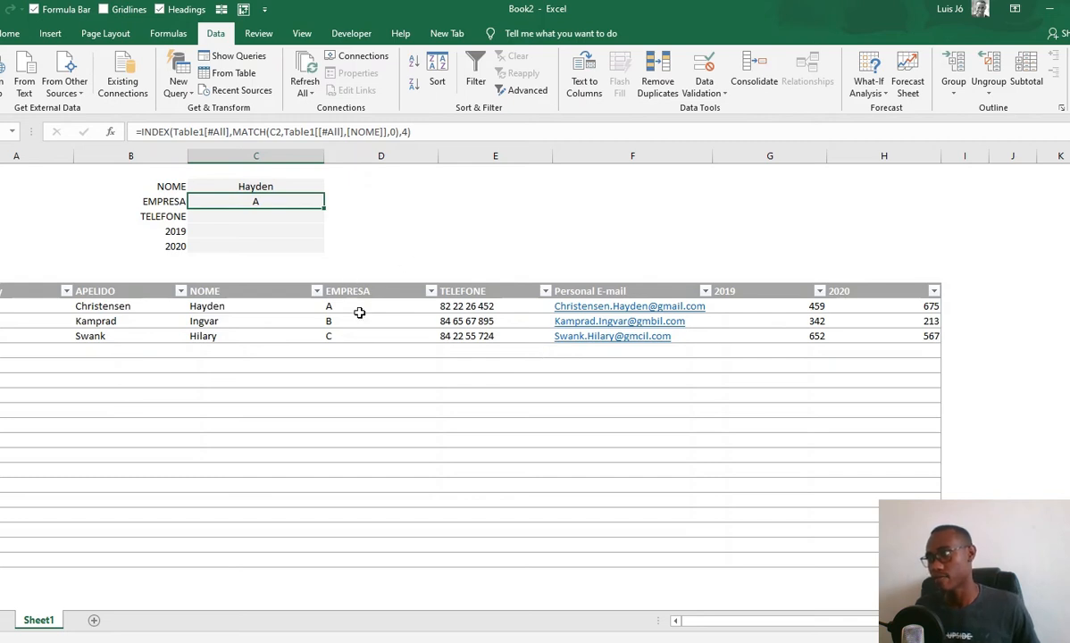
{"action": "left_click", "coordinate": [216, 216]}
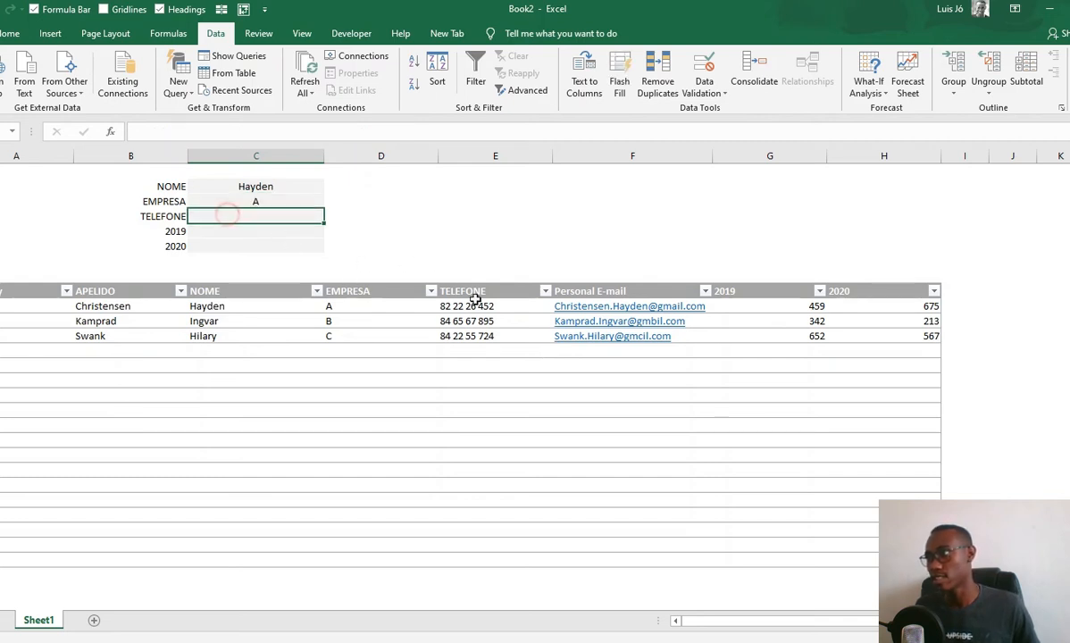
Step: Make the C2 lookup reference absolute as $C$2 in the MATCH function of C3's formula
{"action": "left_click", "coordinate": [259, 201]}
{"action": "left_click", "coordinate": [349, 131]}
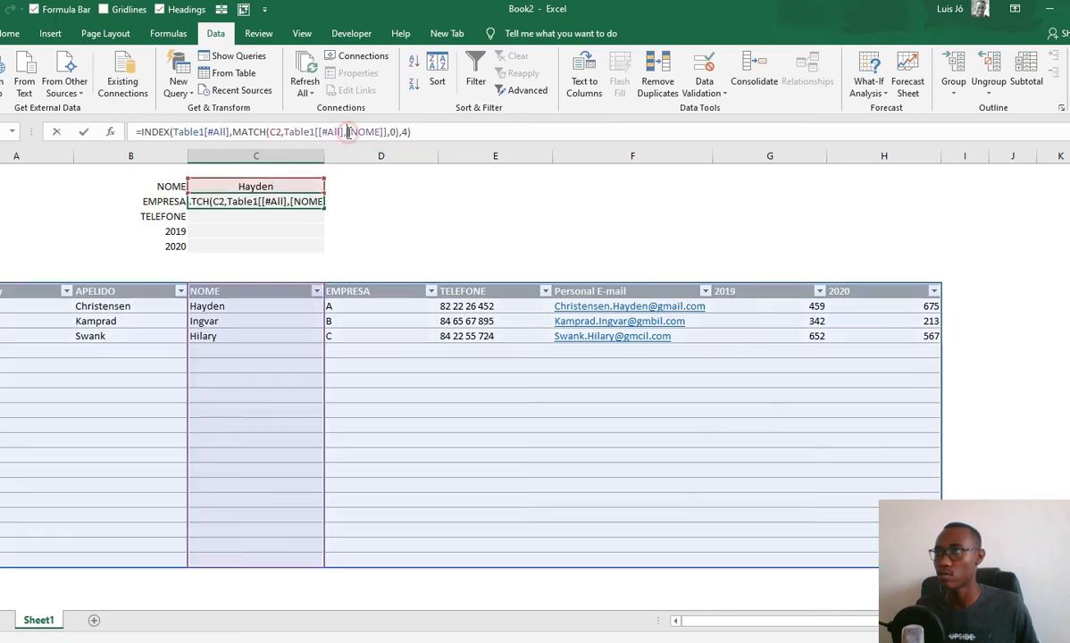
{"action": "left_click", "coordinate": [275, 132]}
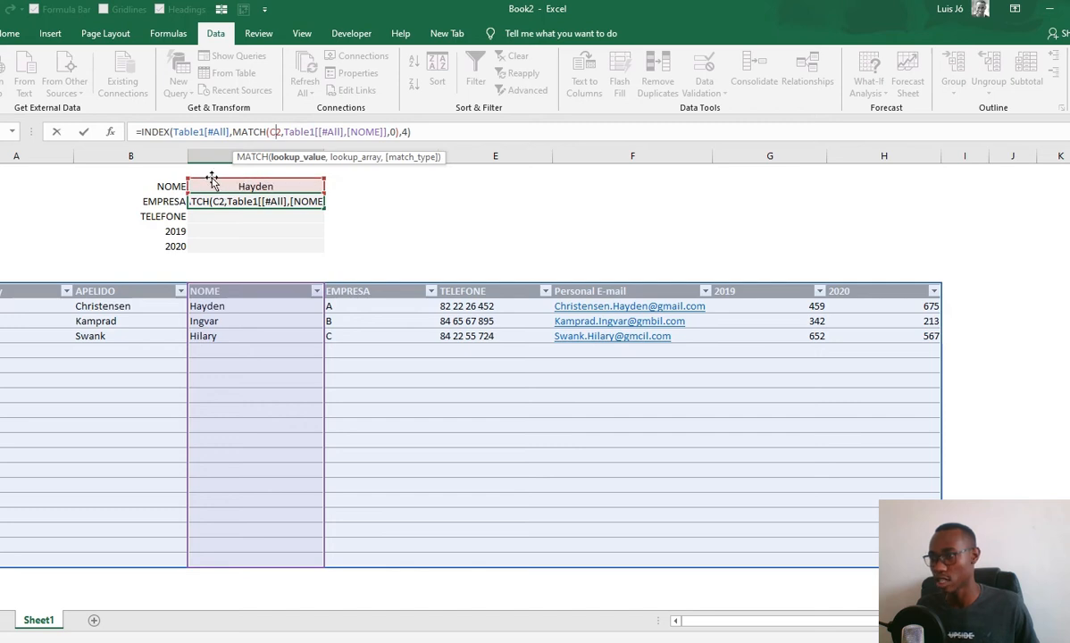
{"action": "key", "text": "F4"}
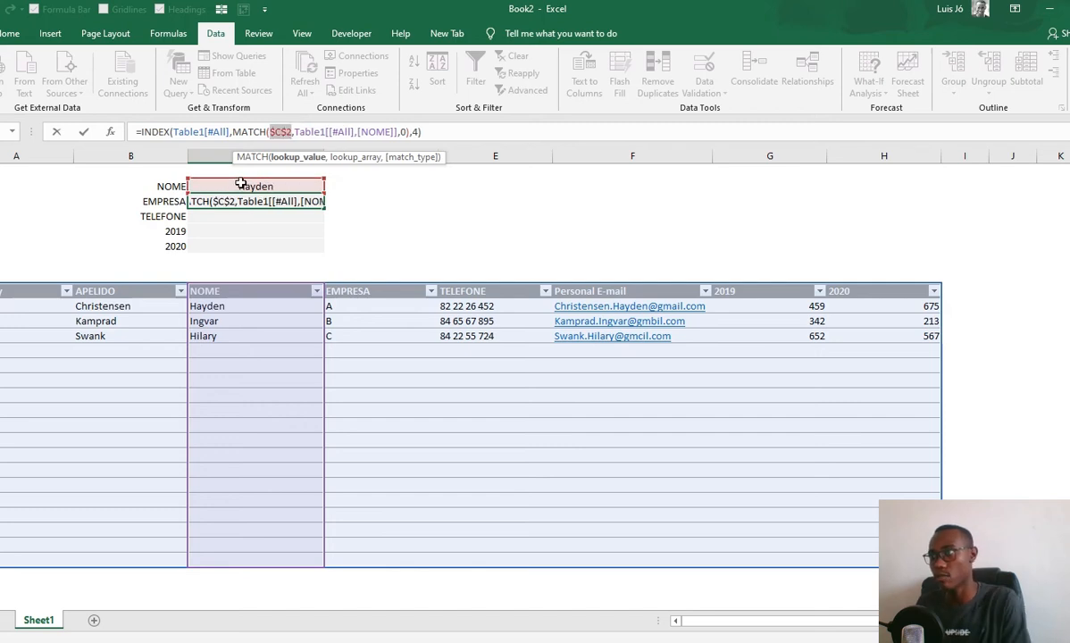
{"action": "key", "text": "Return"}
Step: Replace the column number in C3's INDEX formula with MATCH(B3,Table1[#Headers],0)
{"action": "left_click", "coordinate": [253, 199]}
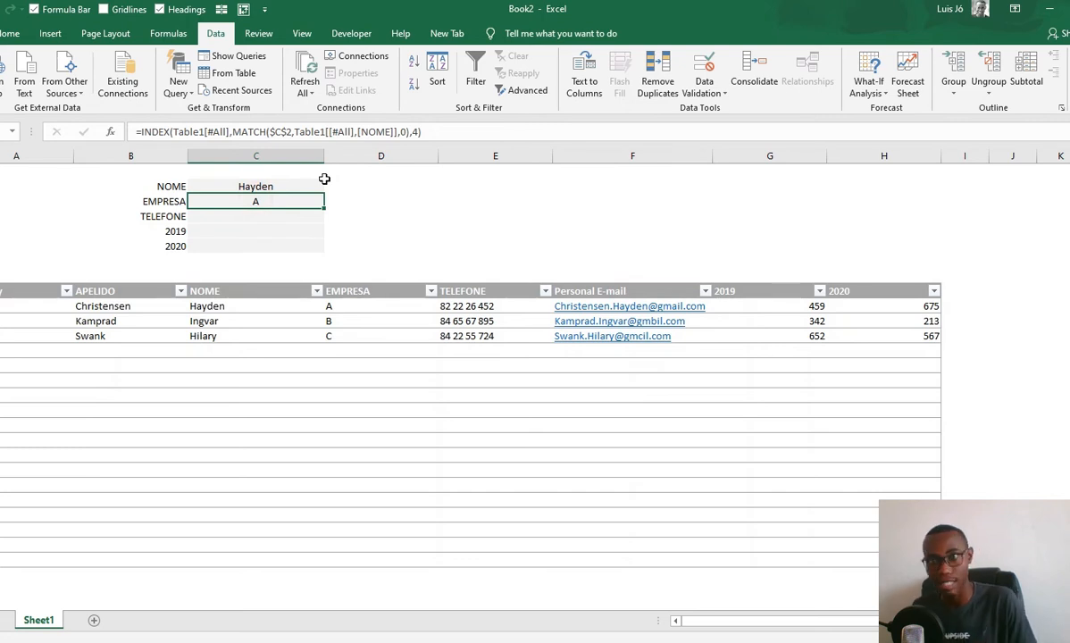
{"action": "left_click", "coordinate": [418, 132]}
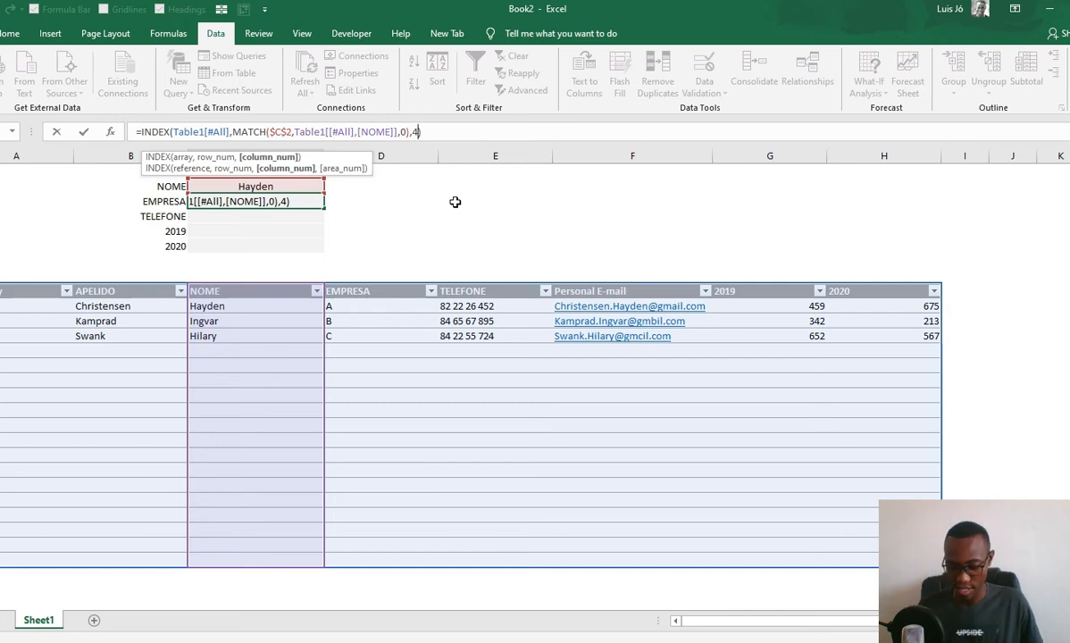
{"action": "key", "text": "BackSpace"}
{"action": "type", "text": "MATCH("}
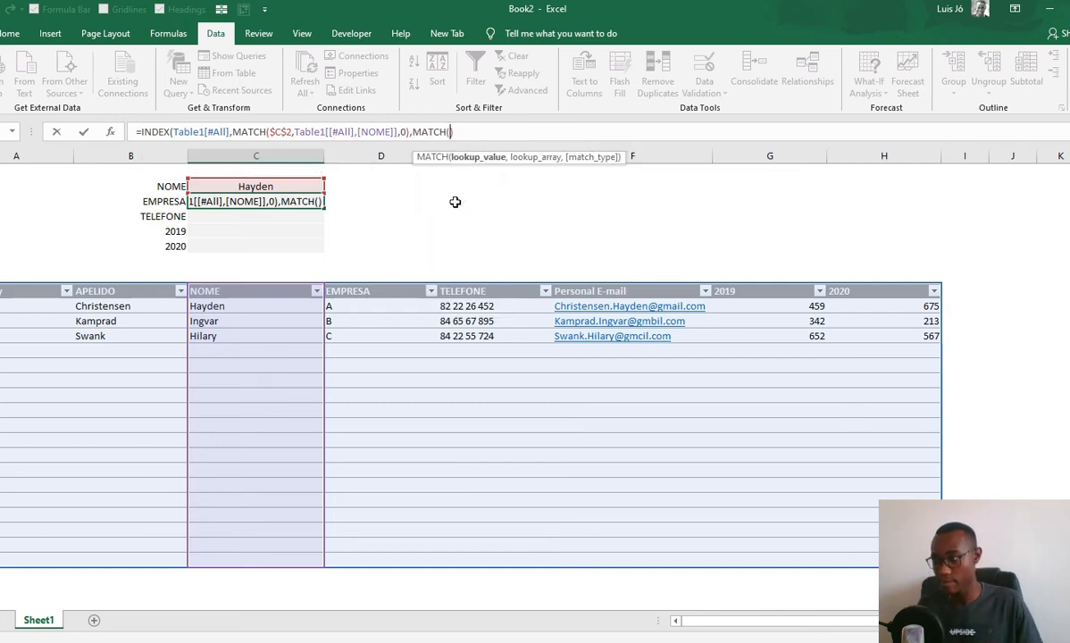
{"action": "type", "text": ")"}
{"action": "key", "text": "Left"}
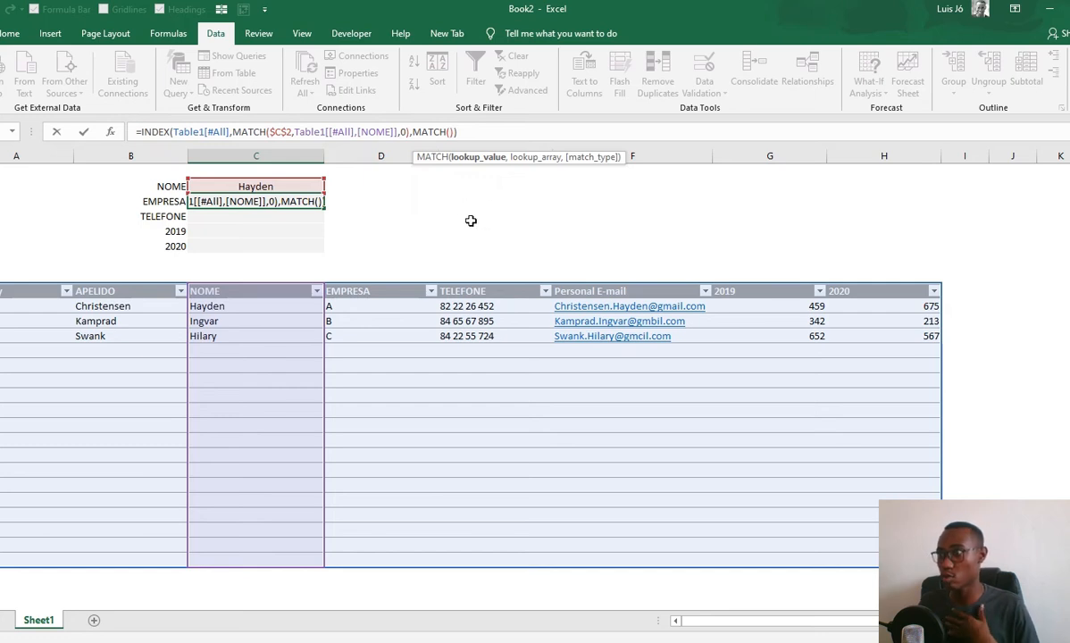
{"action": "left_click", "coordinate": [159, 201]}
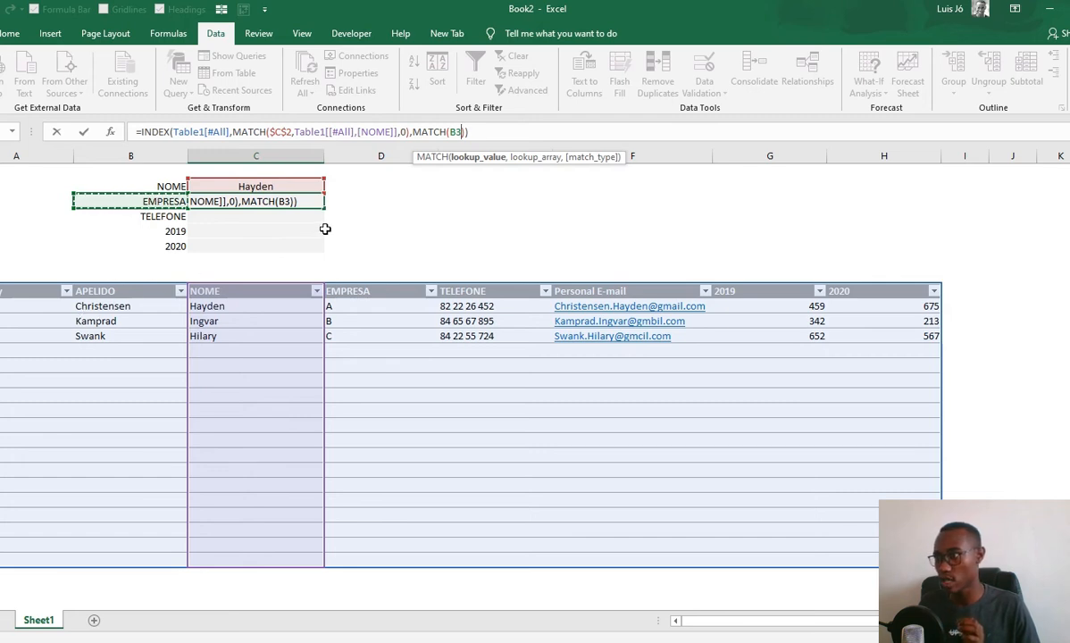
{"action": "type", "text": ","}
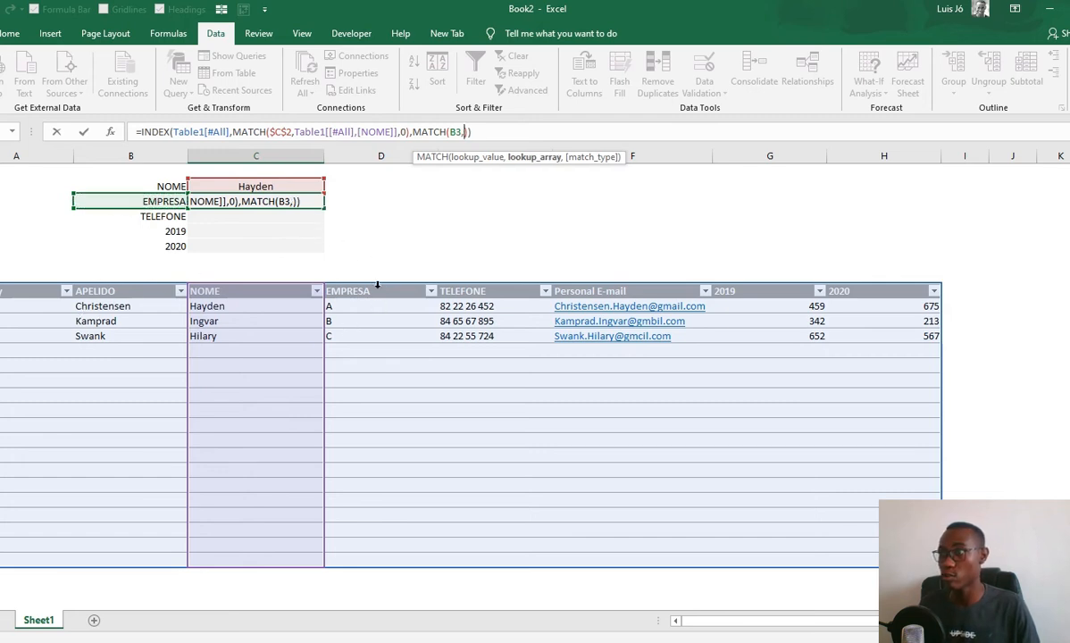
{"action": "left_click_drag", "start_coordinate": [14, 286], "coordinate": [929, 286]}
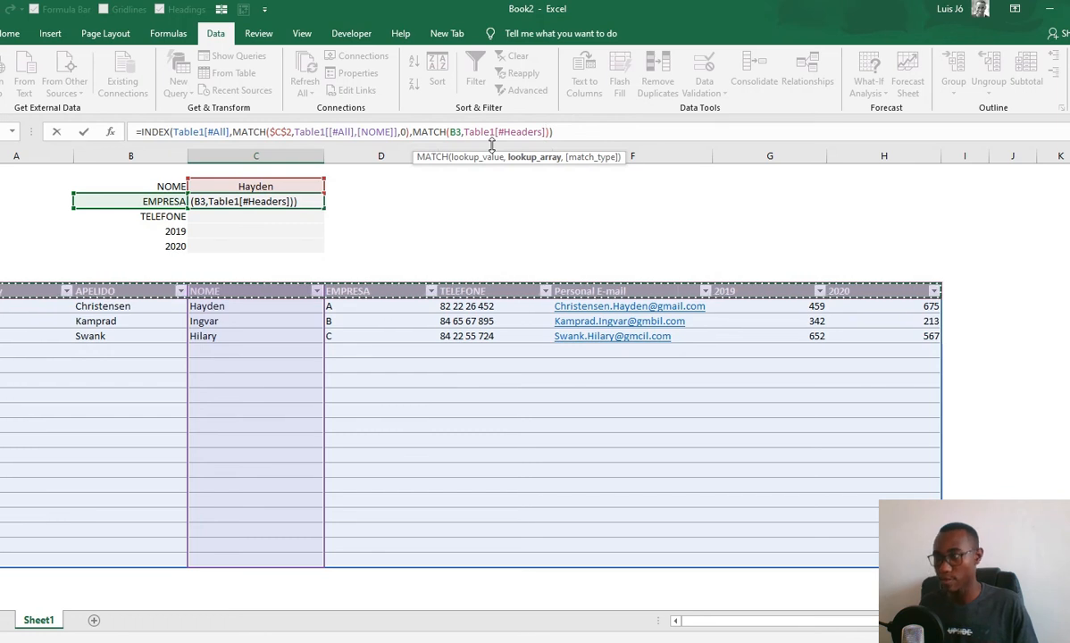
{"action": "type", "text": ",0"}
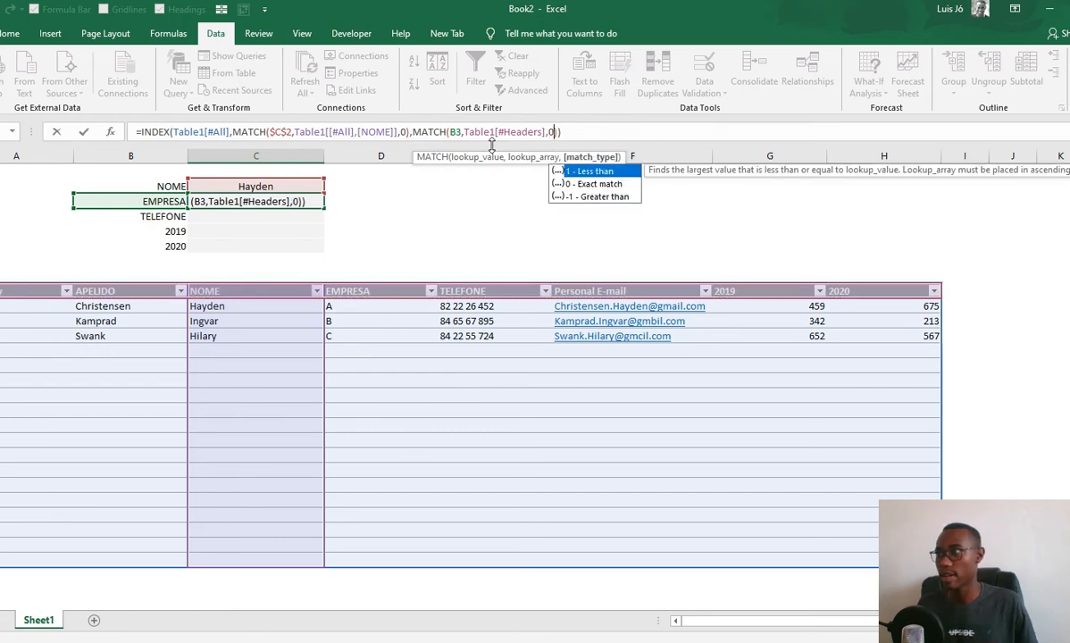
{"action": "key", "text": "Return"}
{"action": "key", "text": "Up"}
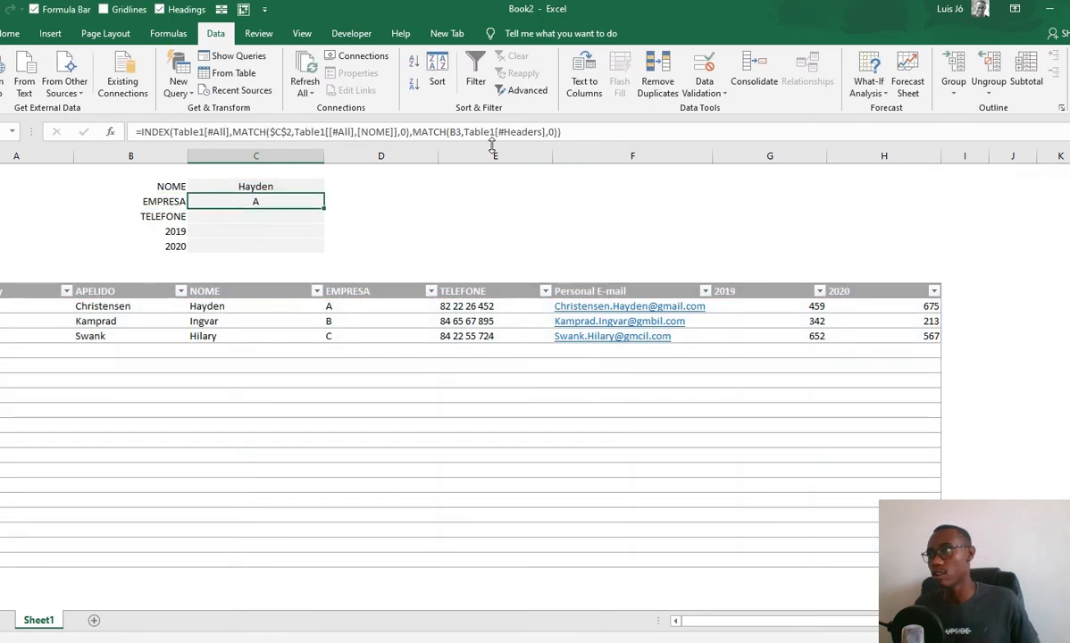
Step: Copy C3's lookup formula into the TELEFONE, 2019 and 2020 cells C4, C5 and C6
{"action": "key", "text": "ctrl+c"}
{"action": "key", "text": "Down"}
{"action": "key", "text": "Return"}
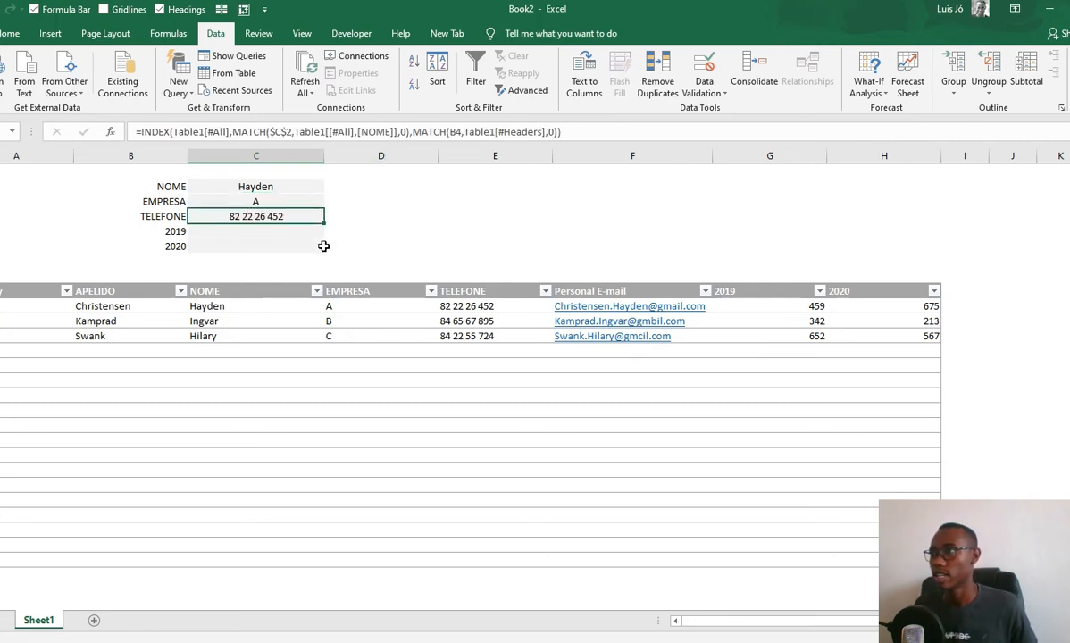
{"action": "key", "text": "ctrl+c"}
{"action": "key", "text": "Down"}
{"action": "key", "text": "Return"}
{"action": "key", "text": "ctrl+c"}
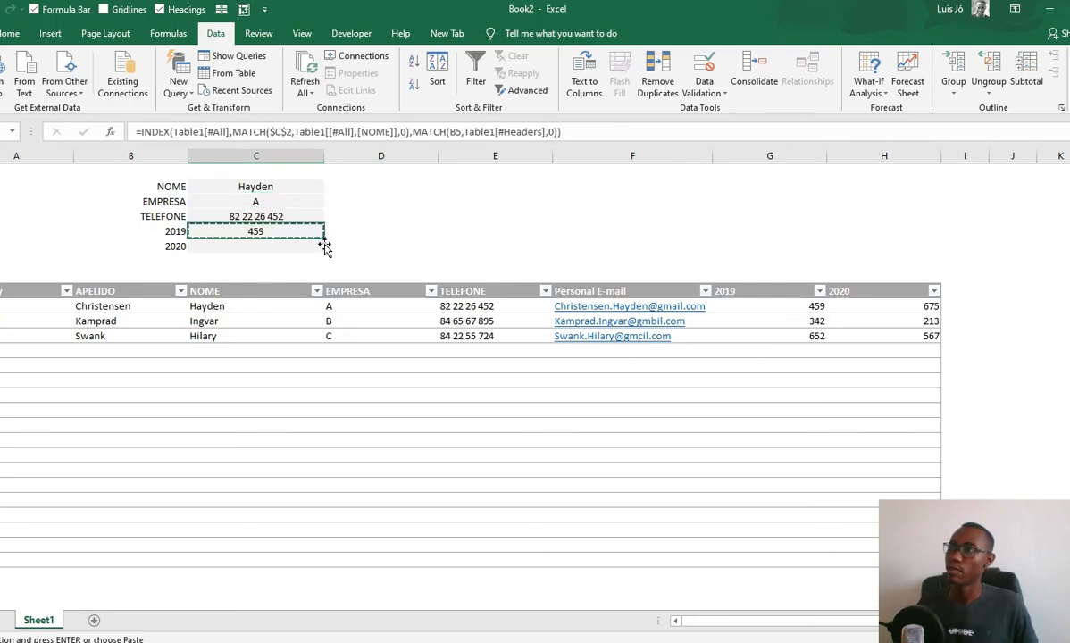
{"action": "key", "text": "Down"}
{"action": "key", "text": "Return"}
Step: Test the lookup by choosing the second name in C2's drop-down and switching to the third name
{"action": "left_click", "coordinate": [306, 193]}
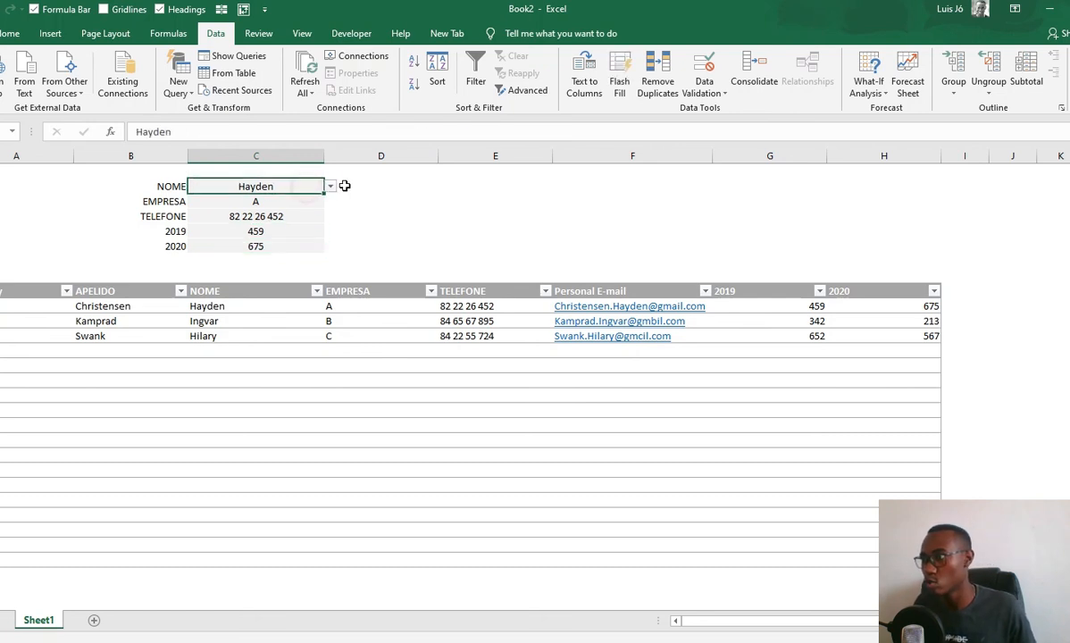
{"action": "left_click", "coordinate": [330, 186]}
{"action": "left_click", "coordinate": [294, 208]}
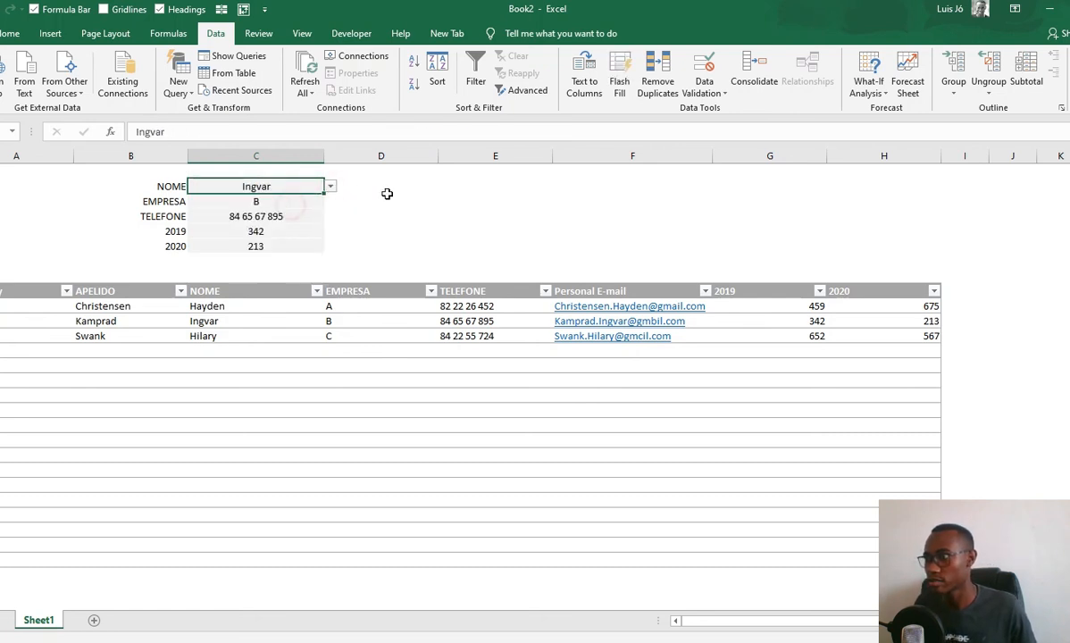
{"action": "left_click", "coordinate": [271, 200]}
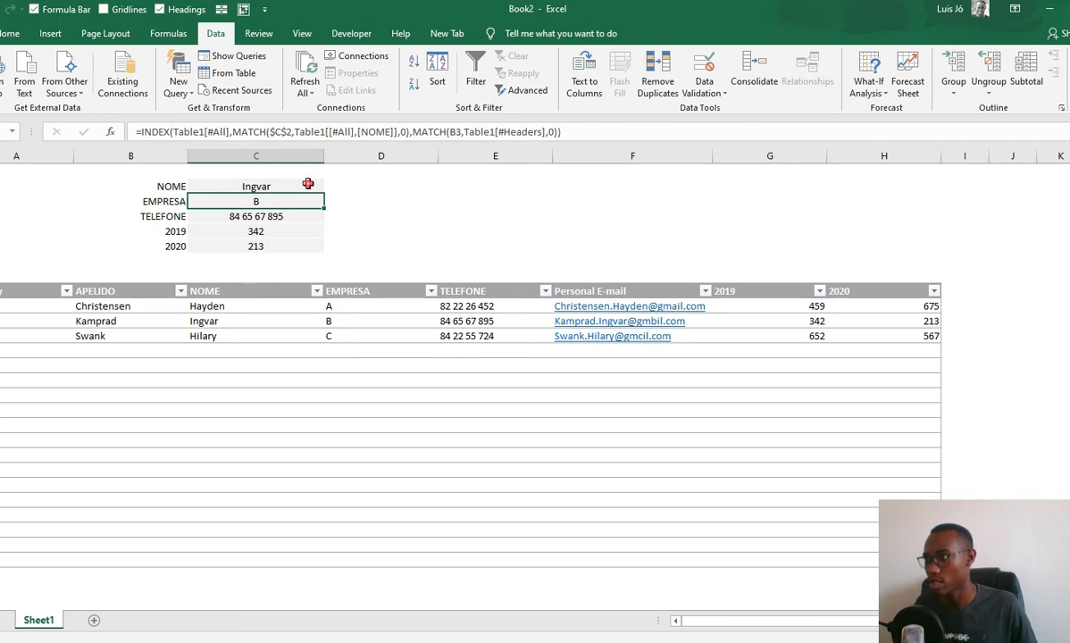
{"action": "left_click", "coordinate": [312, 186]}
{"action": "left_click", "coordinate": [330, 186]}
{"action": "left_click", "coordinate": [270, 207]}
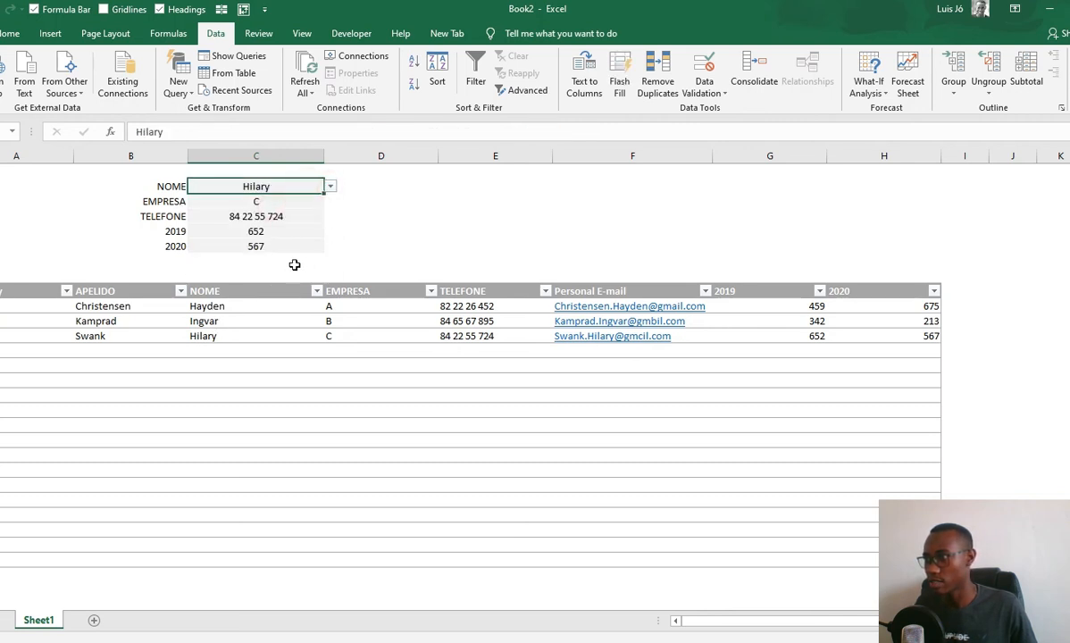
{"action": "left_click", "coordinate": [261, 200]}
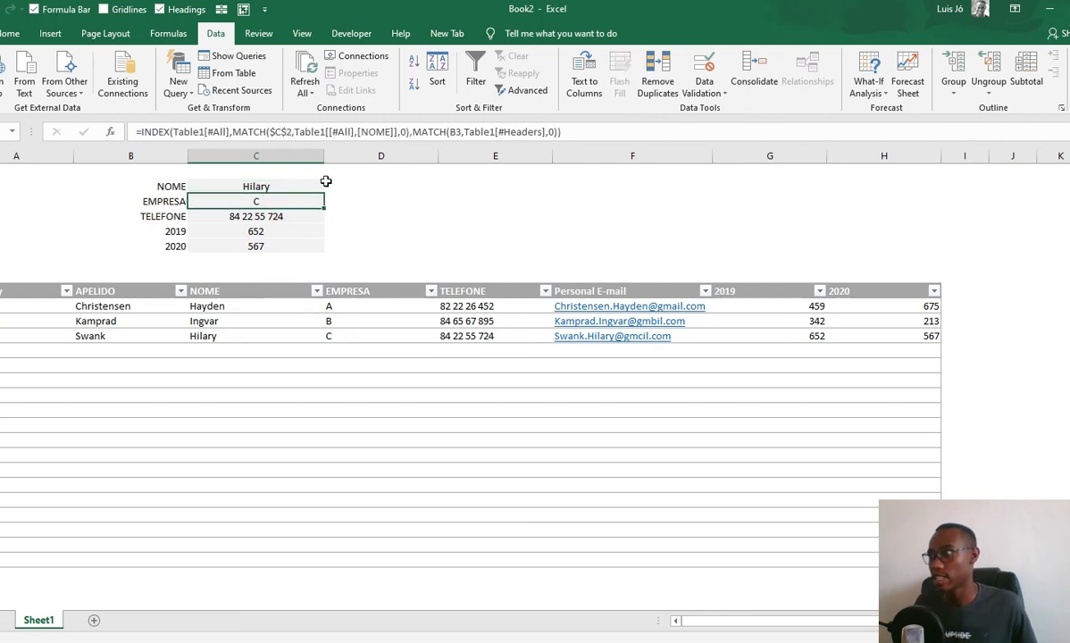
{"action": "left_click", "coordinate": [405, 131]}
{"action": "key", "text": "Return"}
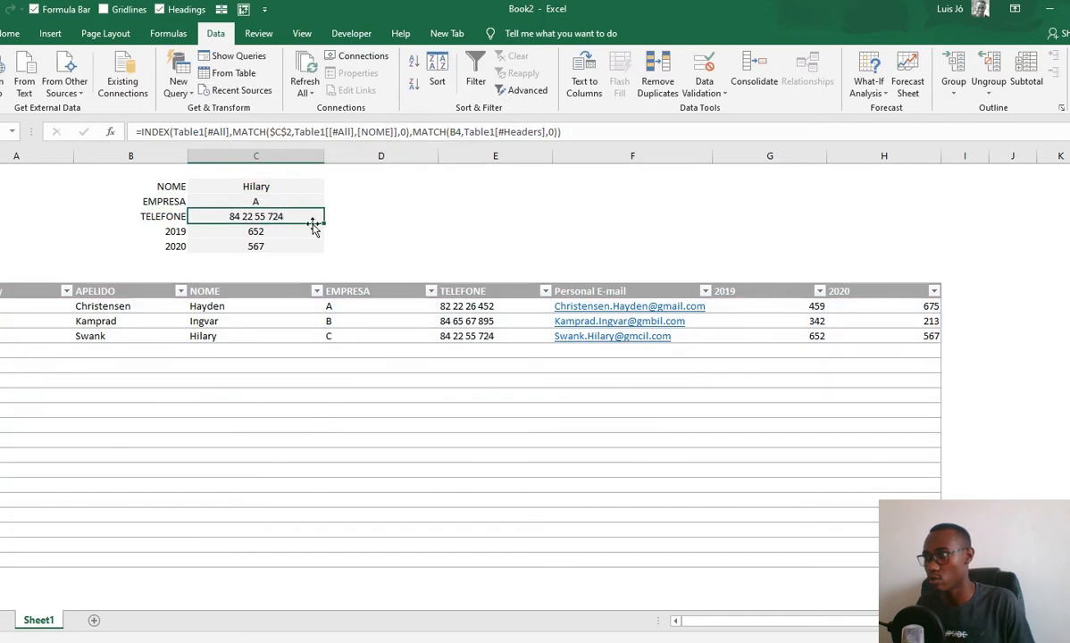
{"action": "left_click", "coordinate": [281, 185]}
{"action": "left_click", "coordinate": [199, 305]}
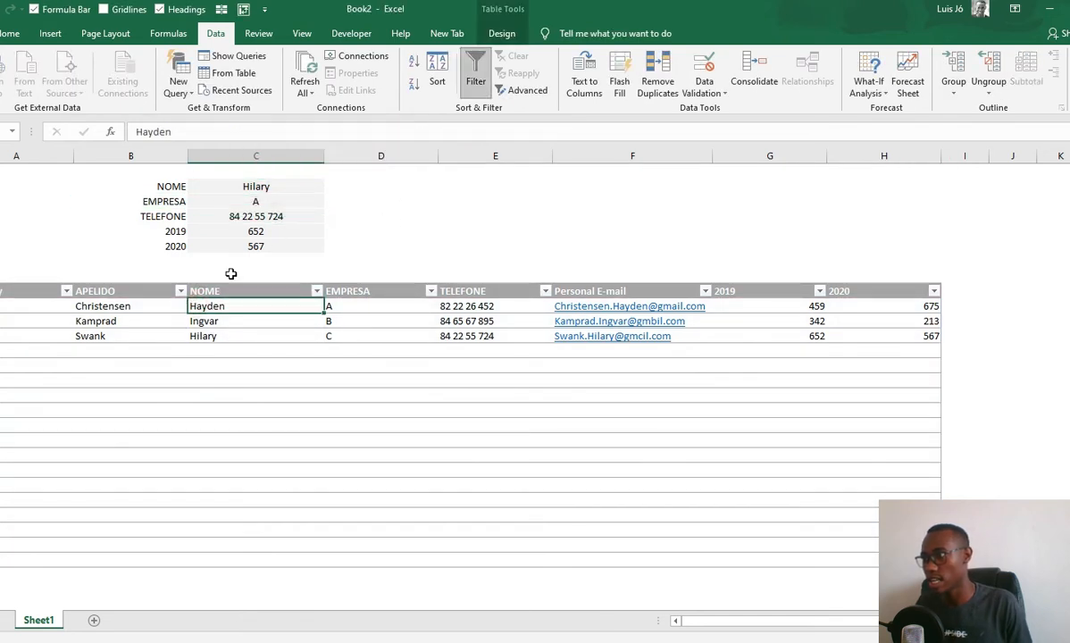
{"action": "key", "text": "ctrl+z"}
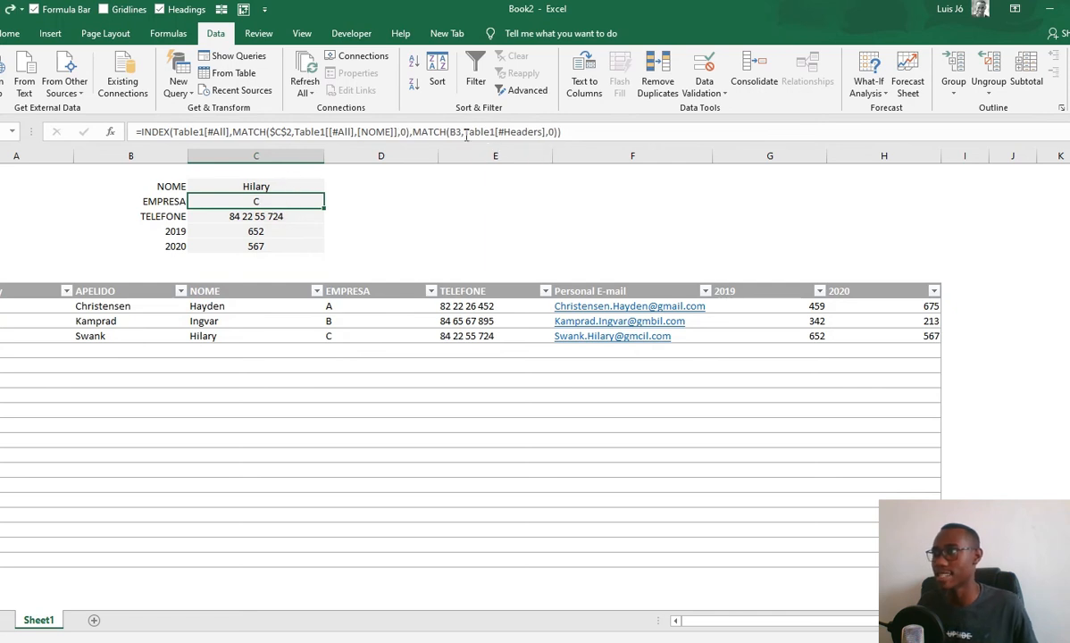
Step: Insert a 2-D clustered column chart of B2:C6 and fit it above the table, from column D to the end of column H
{"action": "left_click", "coordinate": [302, 232]}
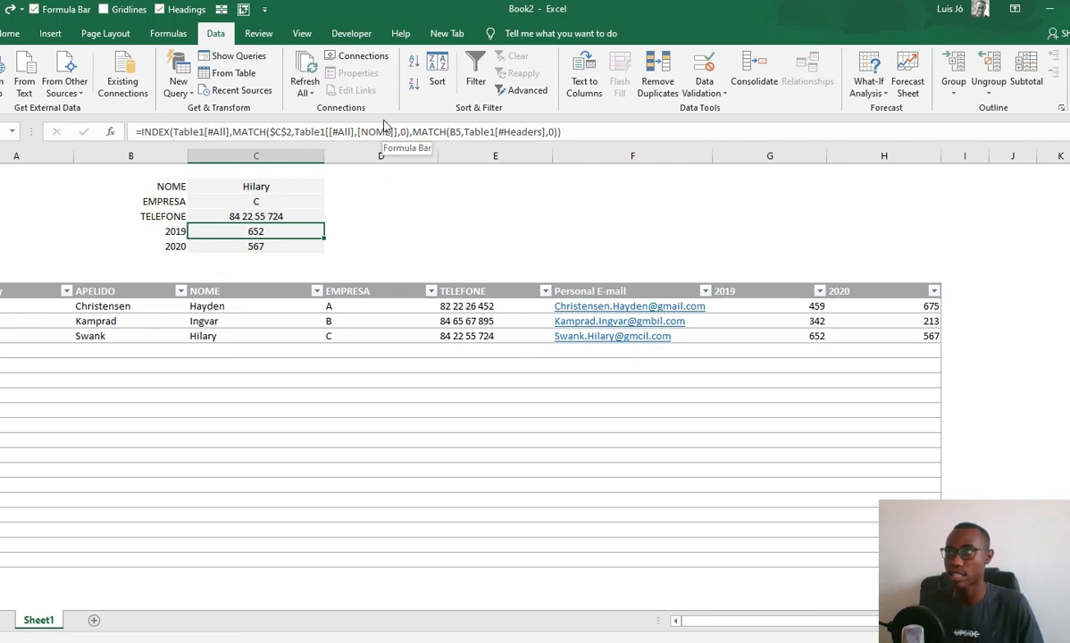
{"action": "left_click_drag", "start_coordinate": [171, 186], "coordinate": [277, 246]}
{"action": "left_click", "coordinate": [46, 33]}
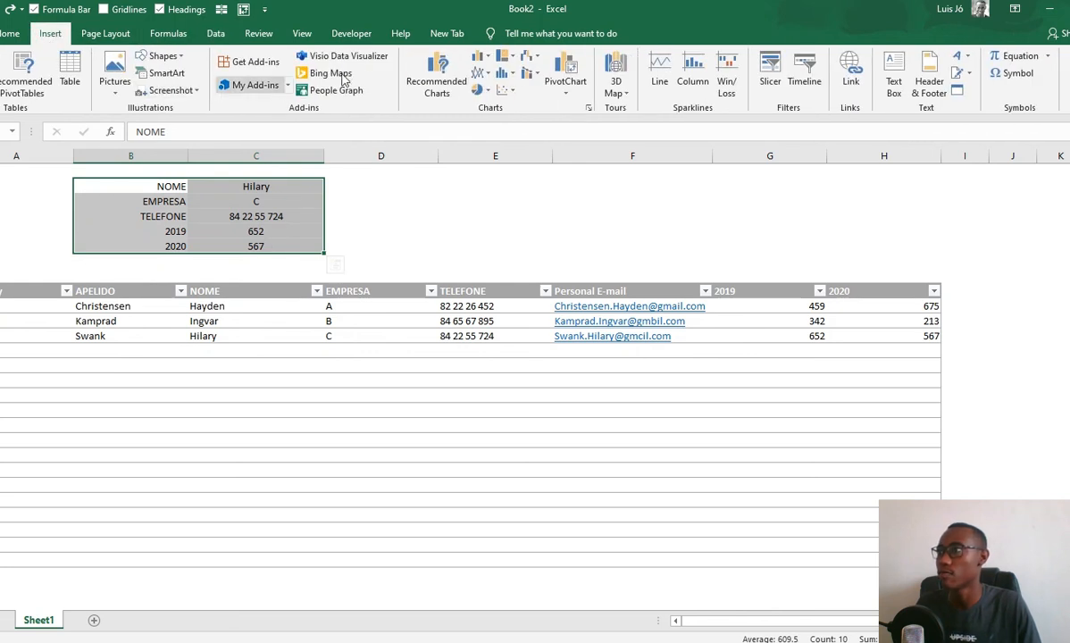
{"action": "left_click", "coordinate": [490, 59]}
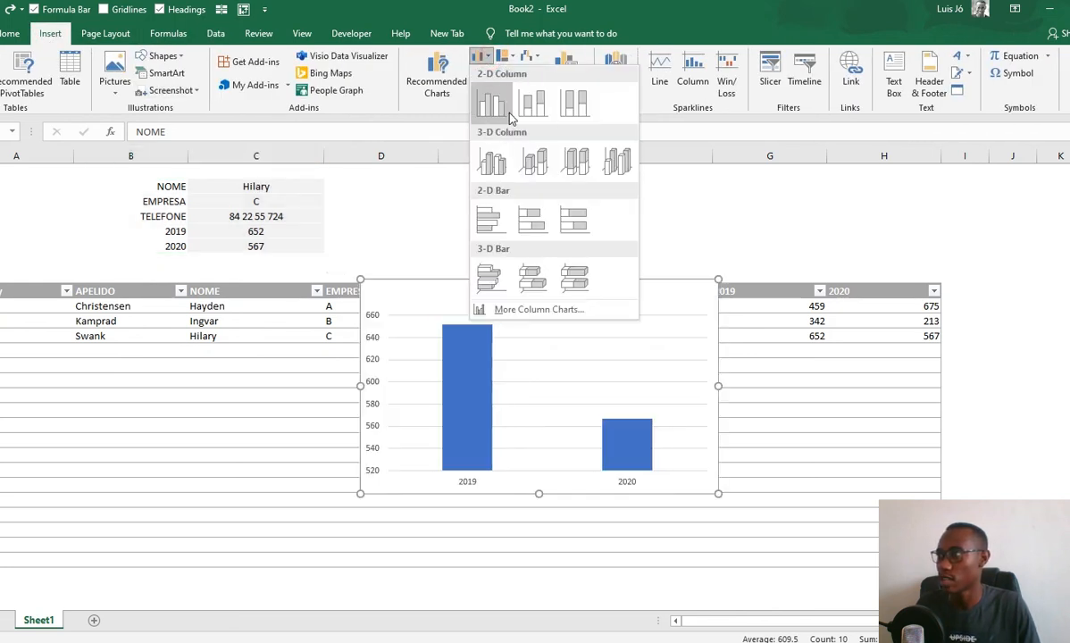
{"action": "left_click", "coordinate": [507, 111]}
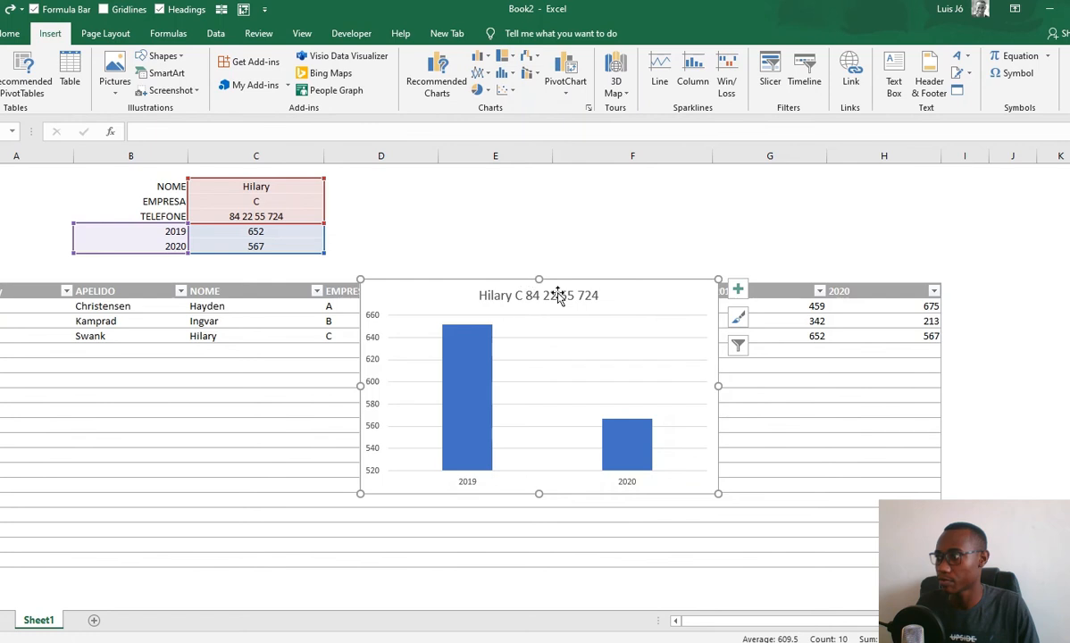
{"action": "left_click_drag", "start_coordinate": [540, 279], "coordinate": [539, 174]}
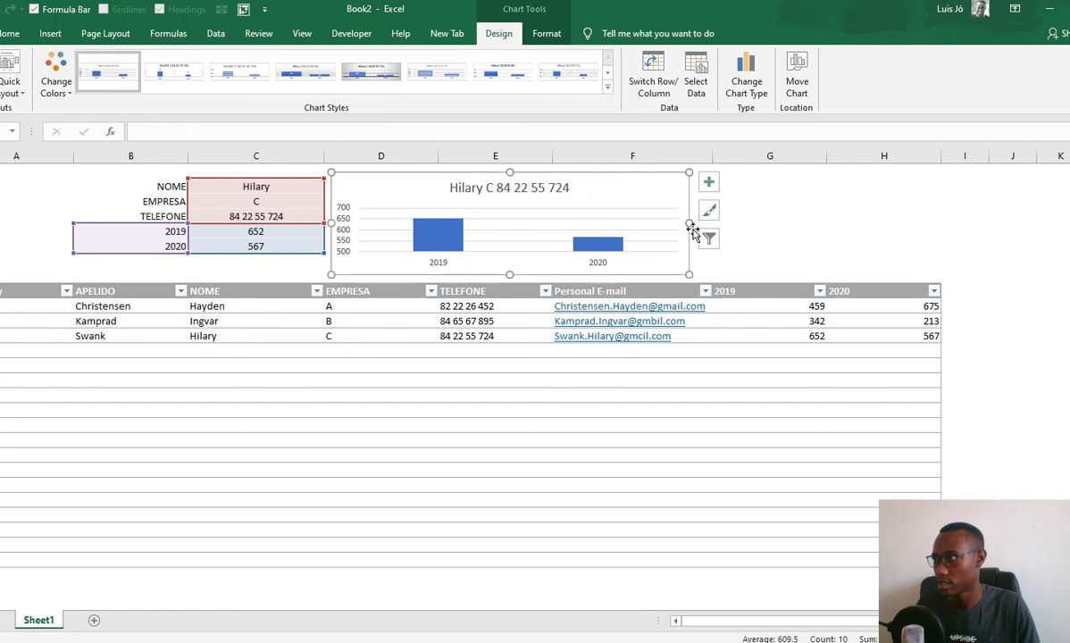
{"action": "left_click_drag", "start_coordinate": [689, 224], "coordinate": [941, 224]}
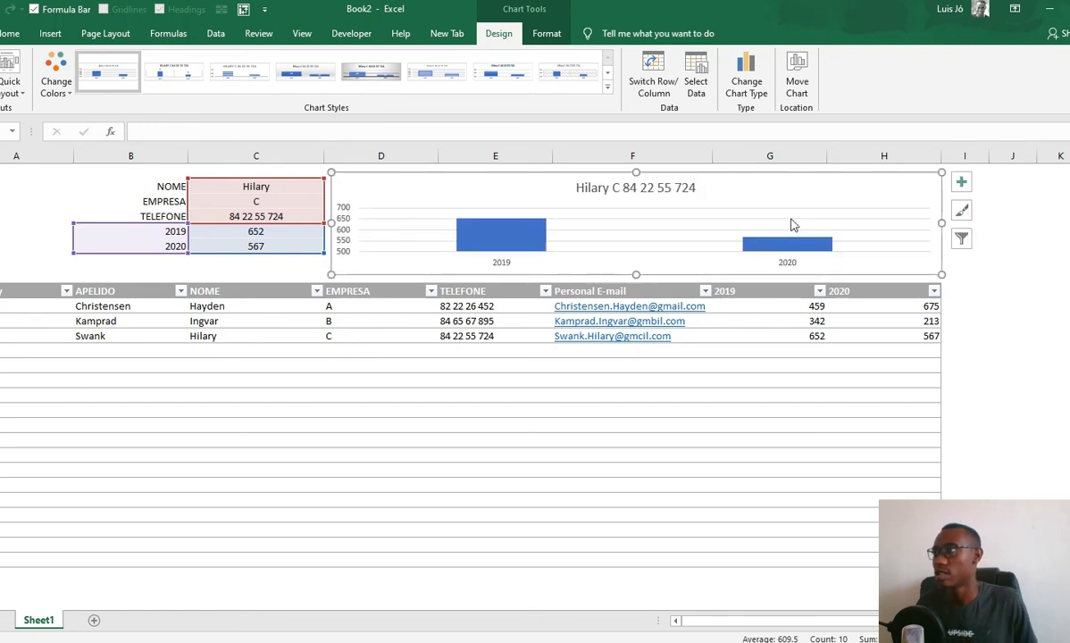
Step: Remove the chart's gridlines and vertical axis and add data labels to its columns
{"action": "left_click", "coordinate": [578, 230]}
{"action": "key", "text": "Delete"}
{"action": "left_click", "coordinate": [347, 226]}
{"action": "key", "text": "Delete"}
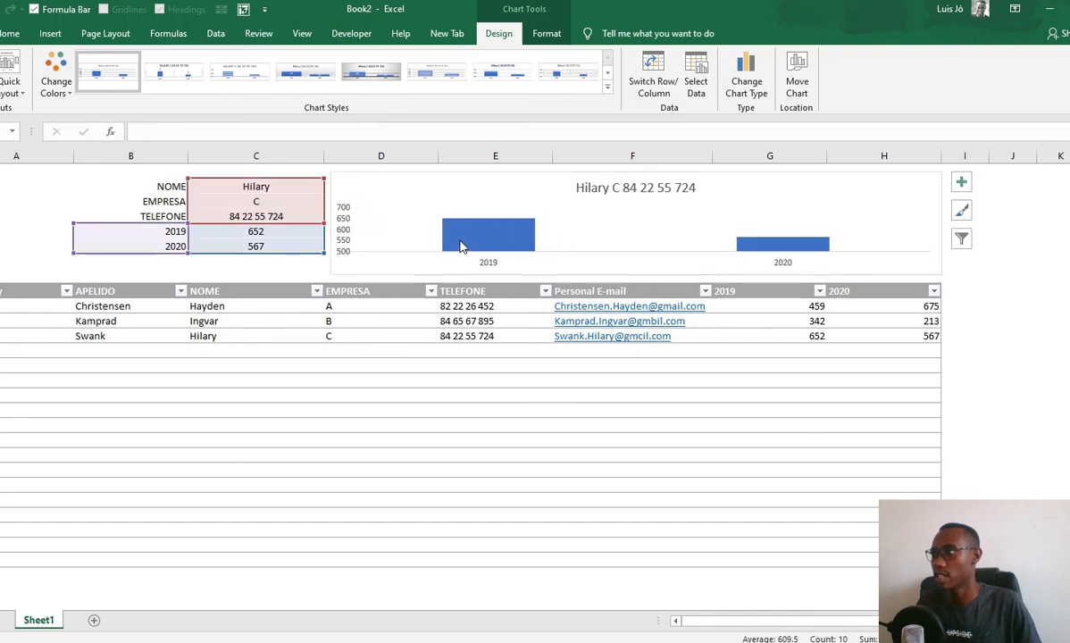
{"action": "right_click", "coordinate": [461, 240]}
{"action": "left_click", "coordinate": [496, 344]}
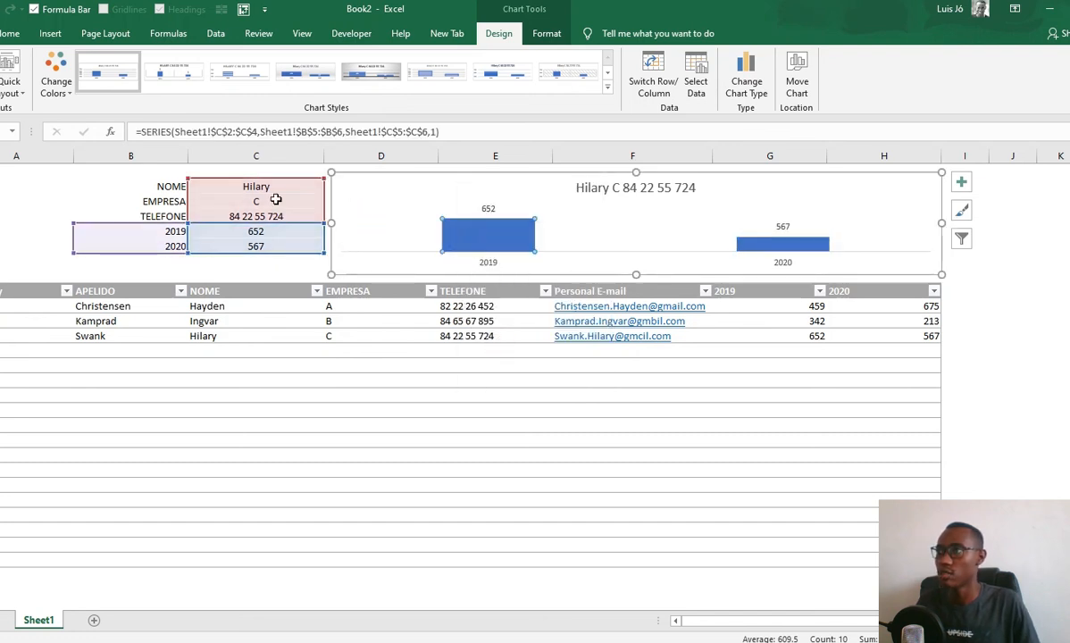
Step: Fill the chart's 2019 column with the lightest gray and its 2020 column with a slightly darker gray
{"action": "left_click", "coordinate": [50, 33]}
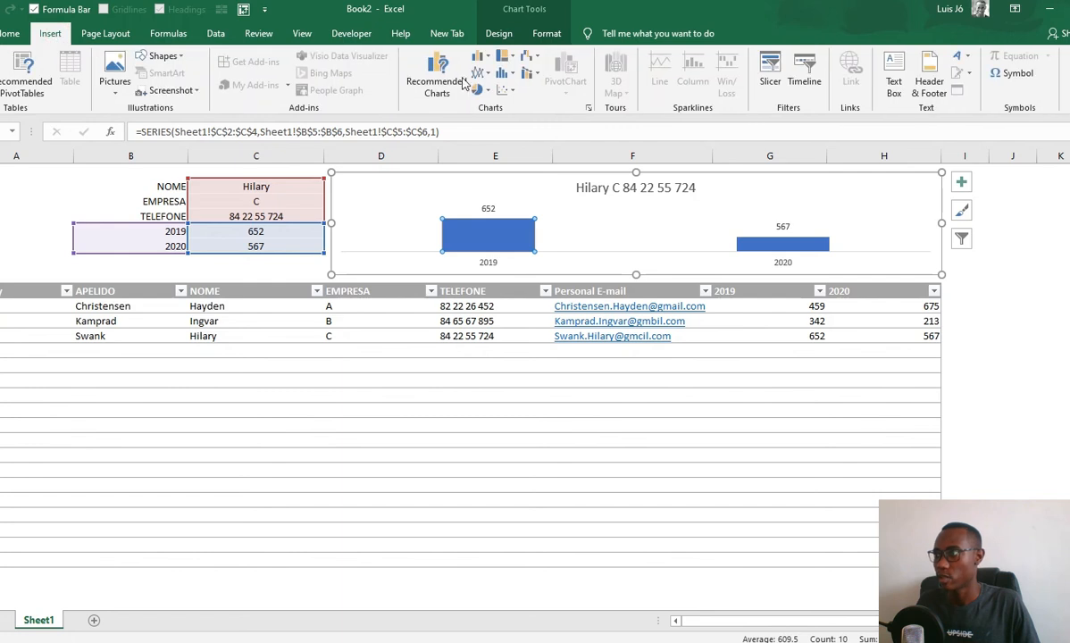
{"action": "left_click", "coordinate": [543, 36]}
{"action": "left_click", "coordinate": [498, 35]}
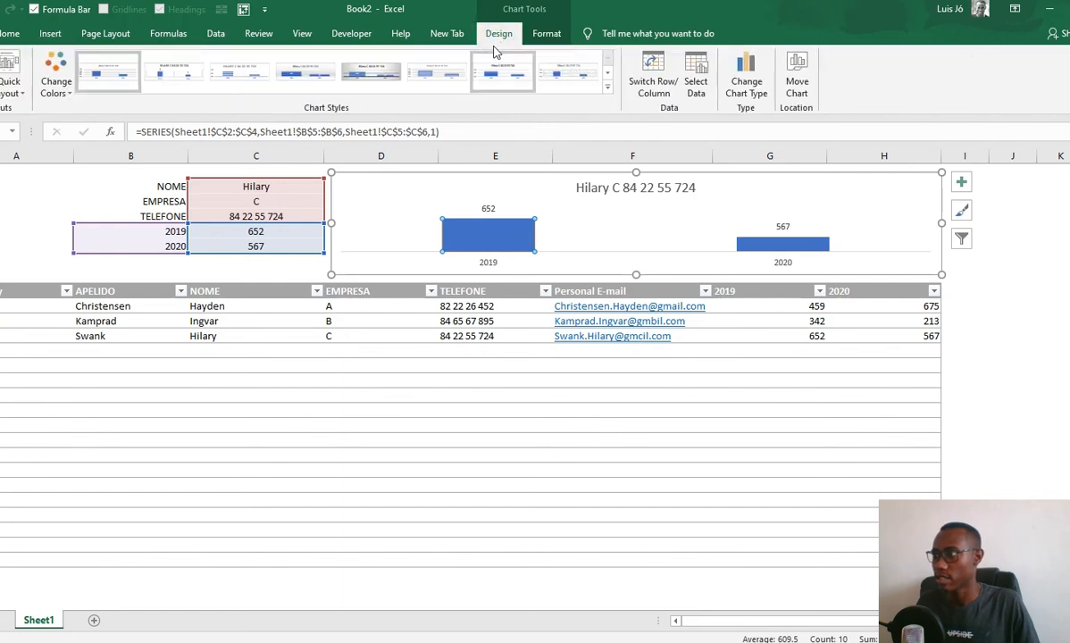
{"action": "left_click", "coordinate": [546, 33]}
{"action": "left_click", "coordinate": [509, 55]}
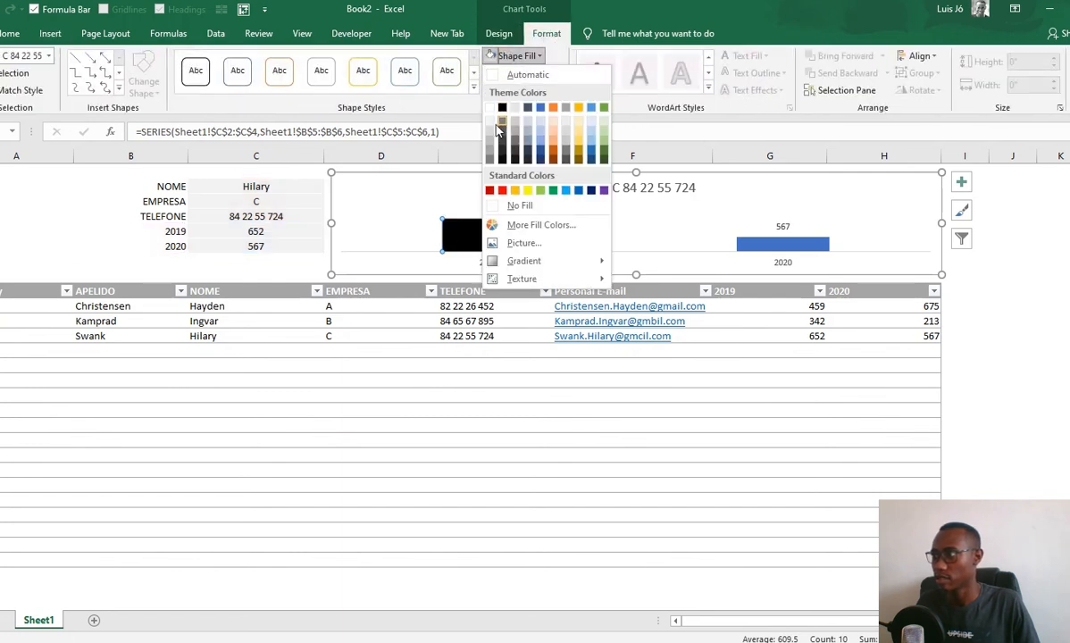
{"action": "left_click", "coordinate": [490, 123]}
{"action": "left_click", "coordinate": [764, 244]}
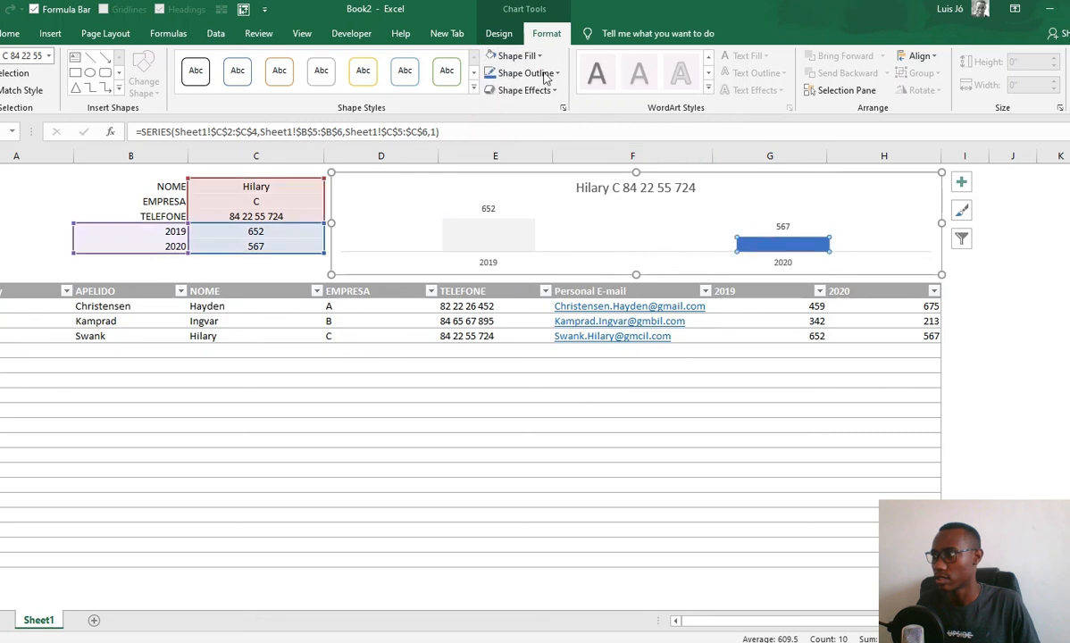
{"action": "left_click", "coordinate": [516, 56]}
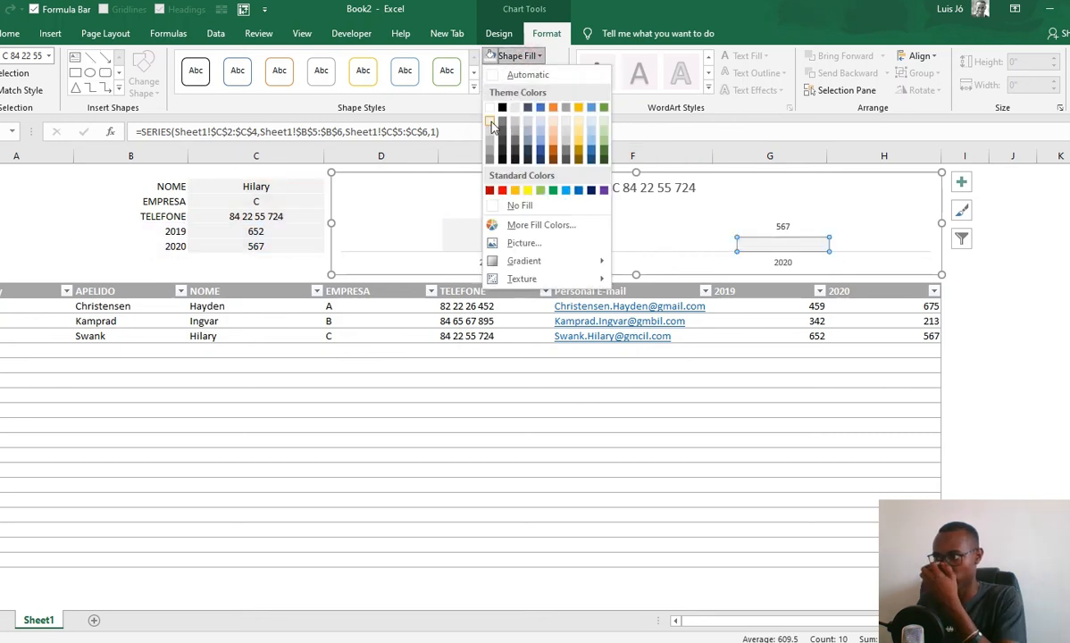
{"action": "left_click", "coordinate": [490, 123]}
Step: Refill the chart's 2019 column with the same gray as the 2020 column and deselect the chart
{"action": "left_click", "coordinate": [506, 225]}
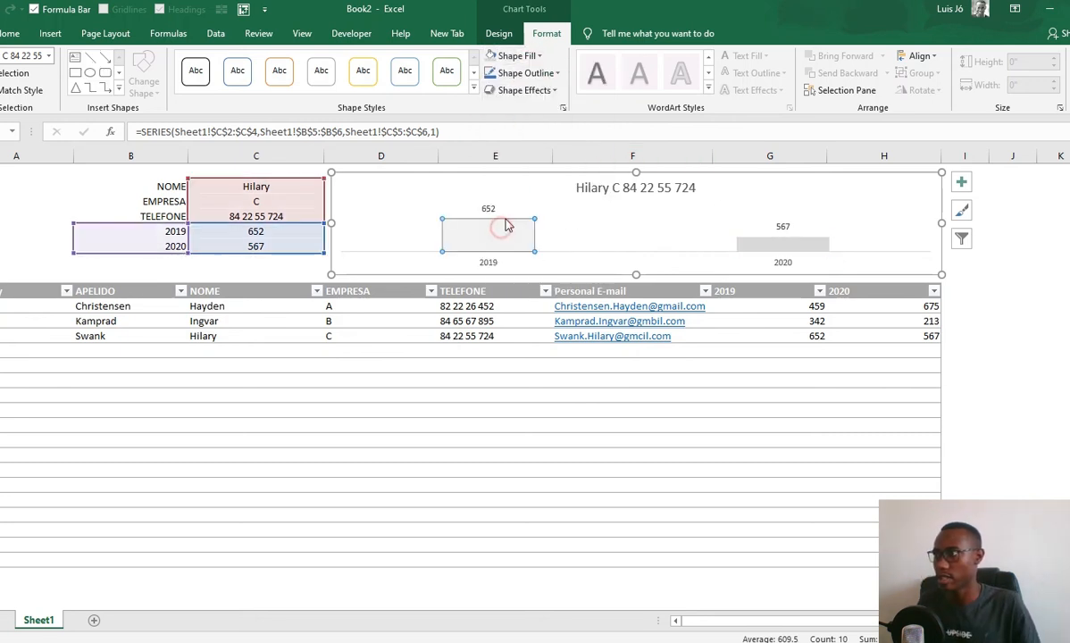
{"action": "left_click", "coordinate": [516, 55]}
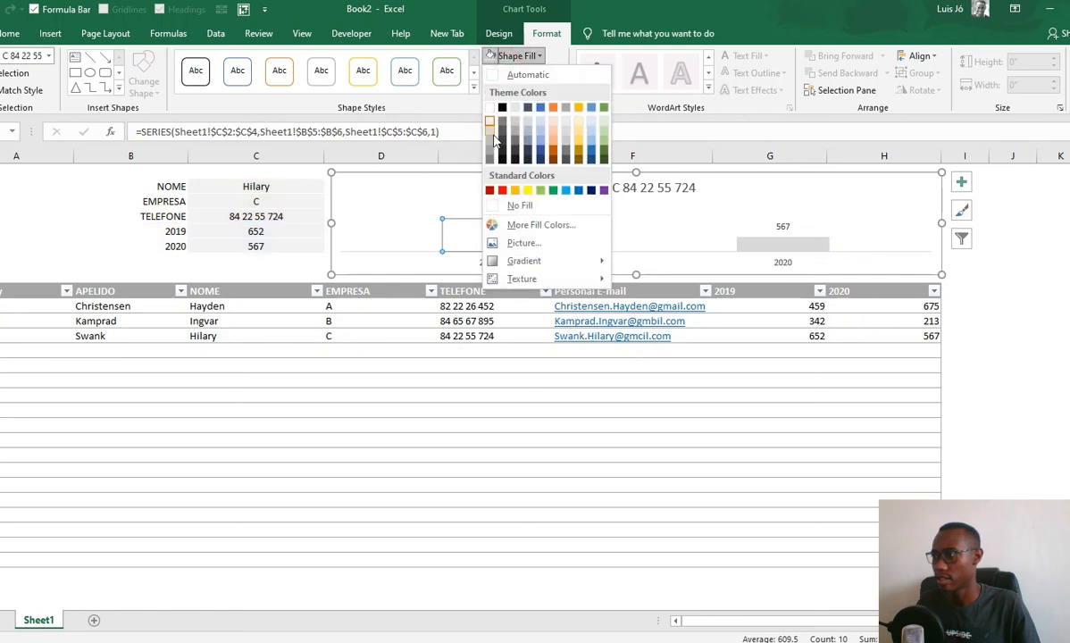
{"action": "left_click", "coordinate": [490, 122]}
{"action": "left_click", "coordinate": [1011, 230]}
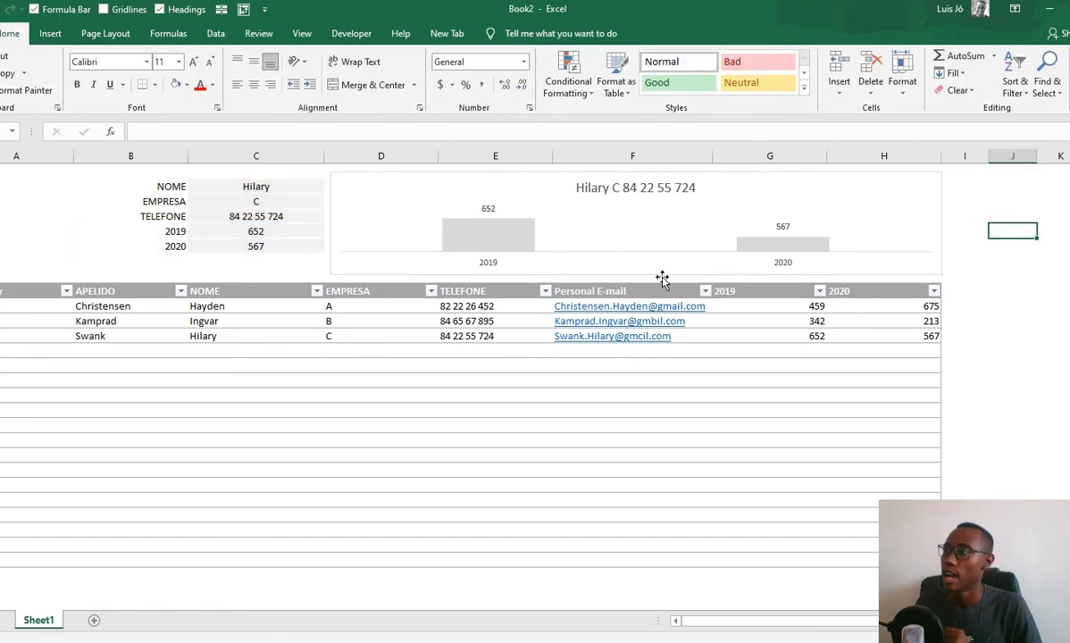
Step: Link the chart title to cell A2 with the reference =Sheet1!$A$2
{"action": "left_click", "coordinate": [597, 188]}
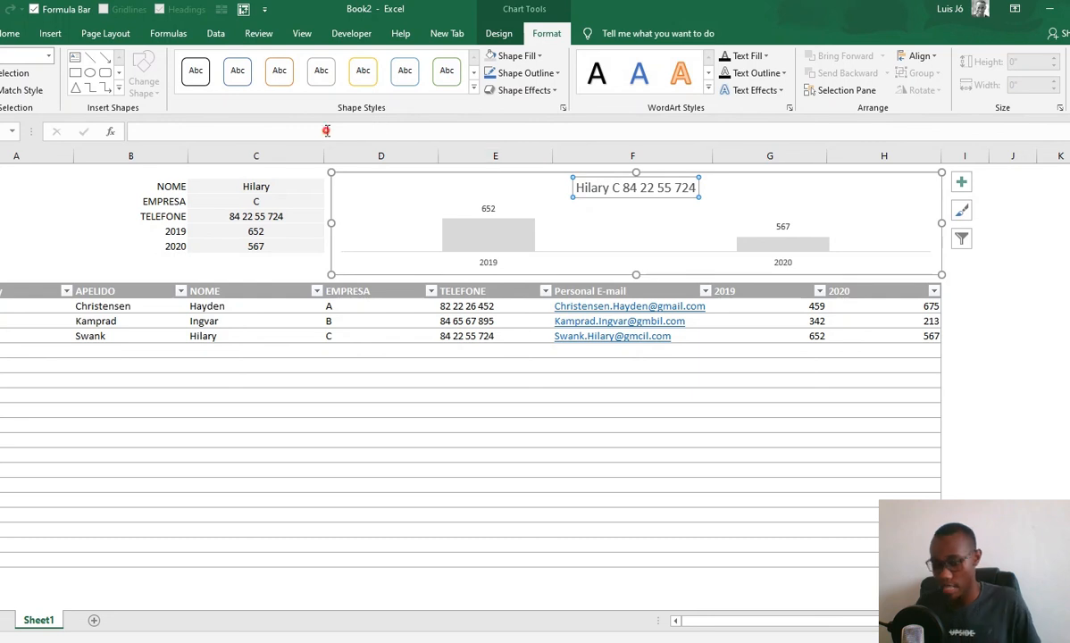
{"action": "left_click", "coordinate": [1055, 228]}
{"action": "left_click", "coordinate": [651, 192]}
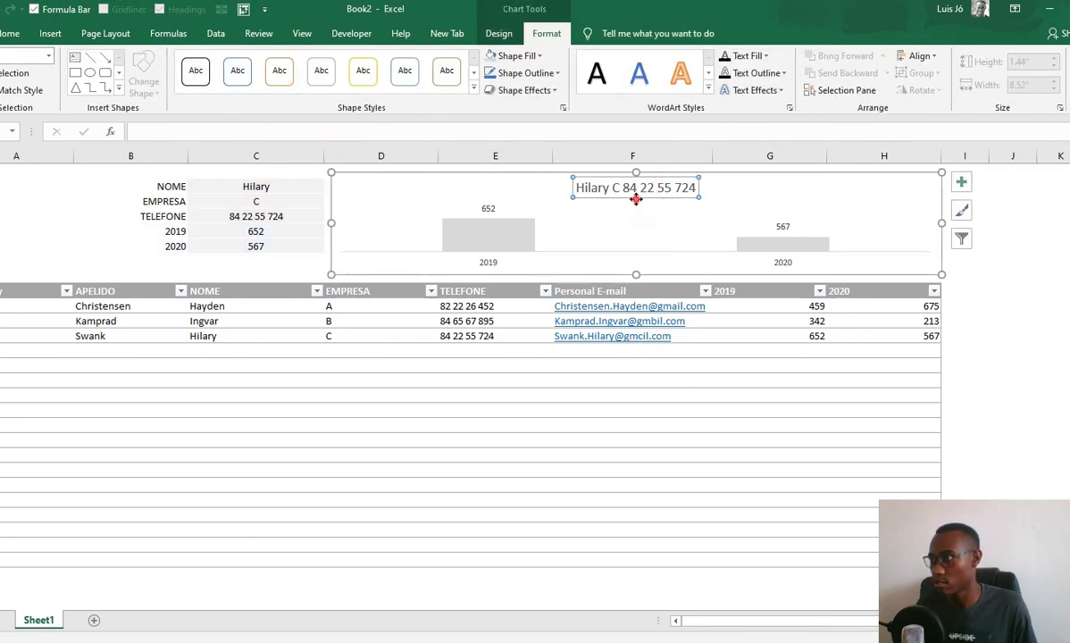
{"action": "left_click", "coordinate": [343, 137]}
{"action": "type", "text": "="}
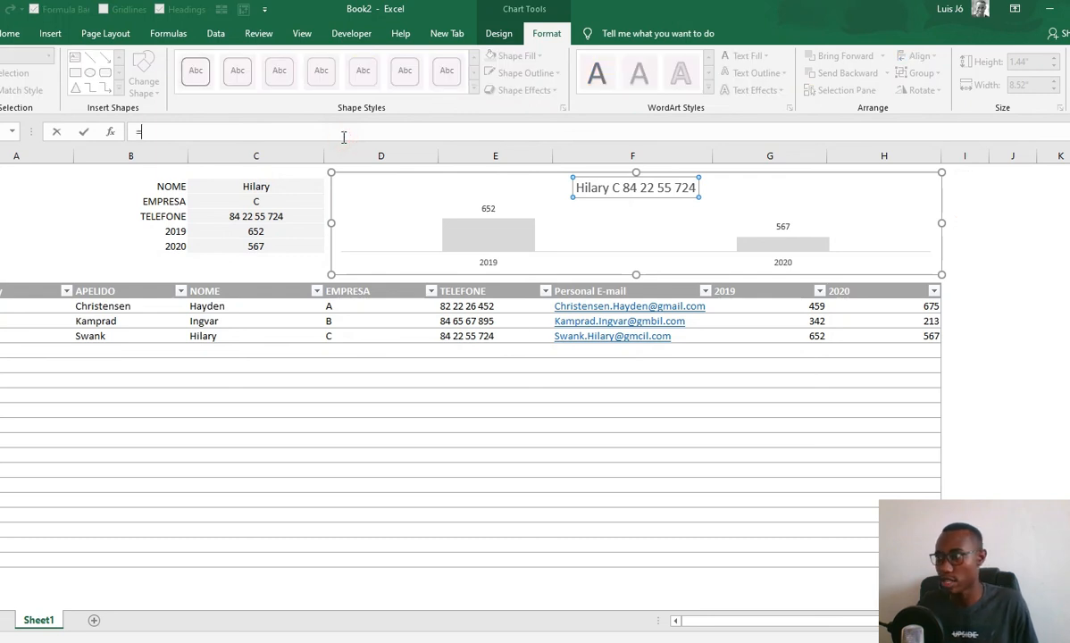
{"action": "left_click", "coordinate": [3, 188]}
{"action": "key", "text": "Return"}
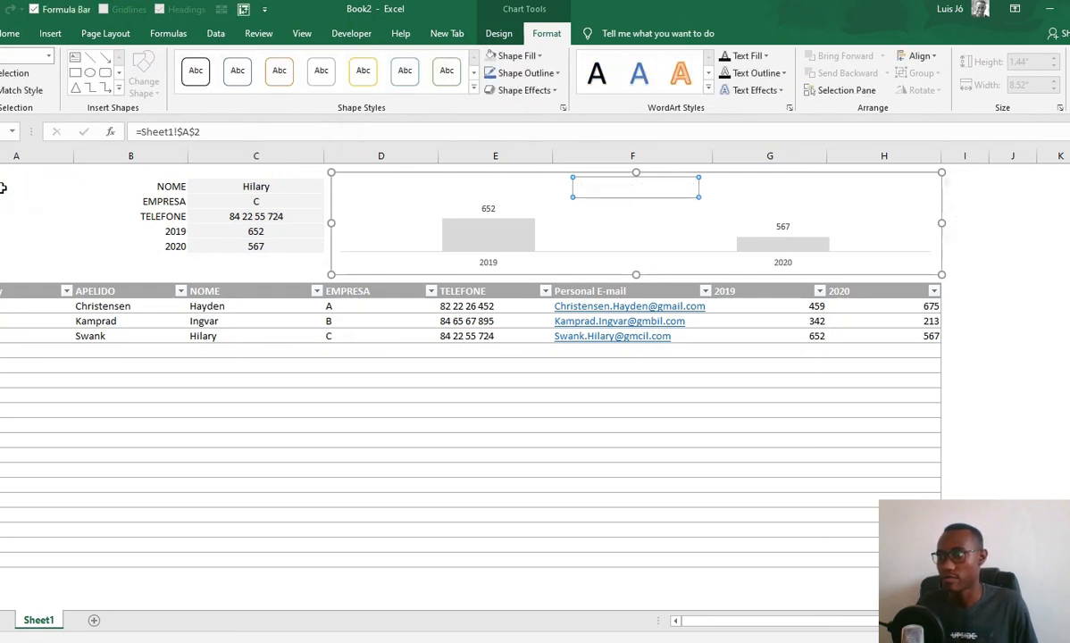
Step: Enter the title formula ="Total de vendas de: "&C2 in cell A2
{"action": "left_click", "coordinate": [5, 183]}
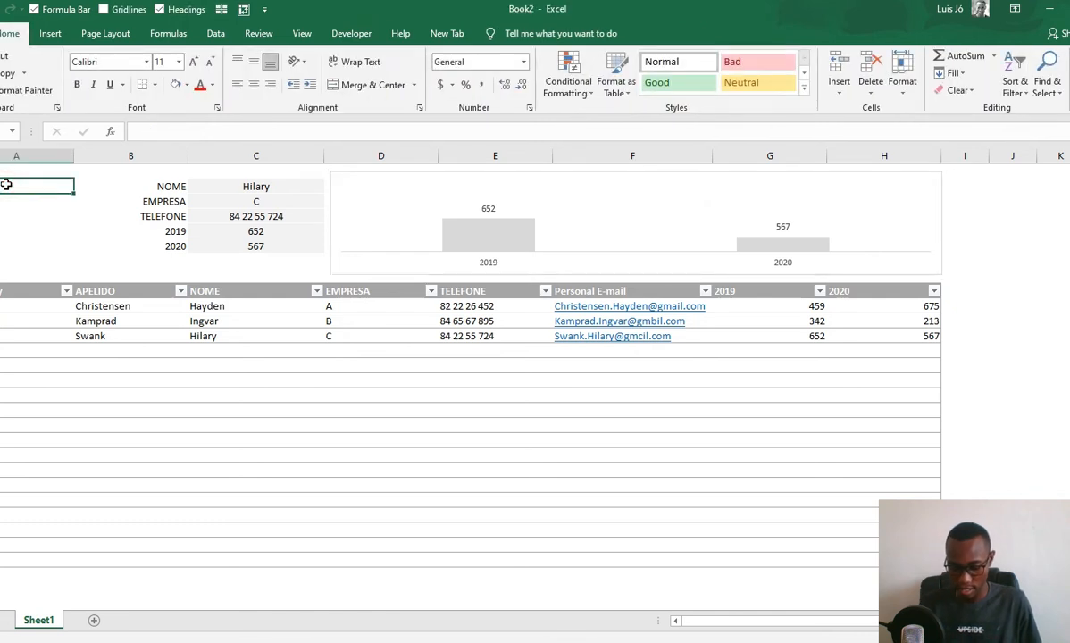
{"action": "type", "text": "="}
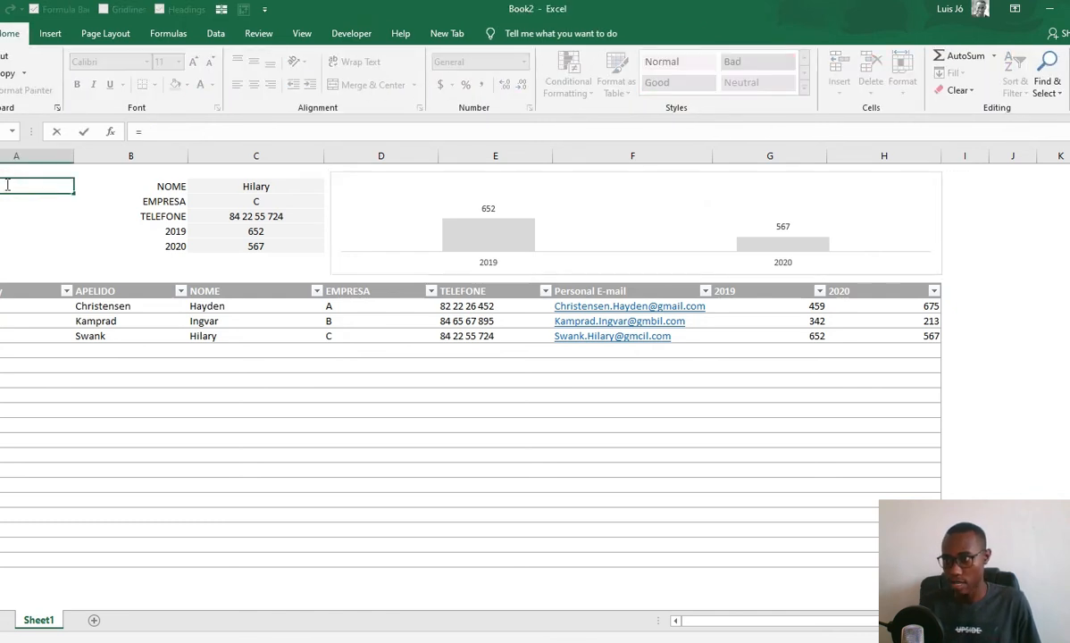
{"action": "type", "text": "\"Tot"}
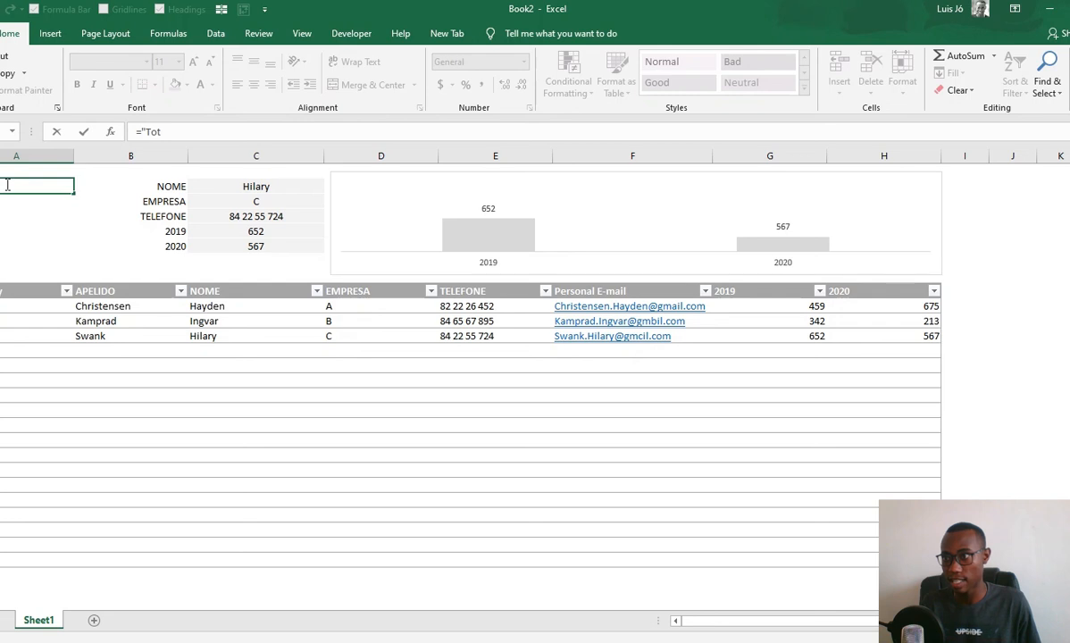
{"action": "type", "text": "al de ve"}
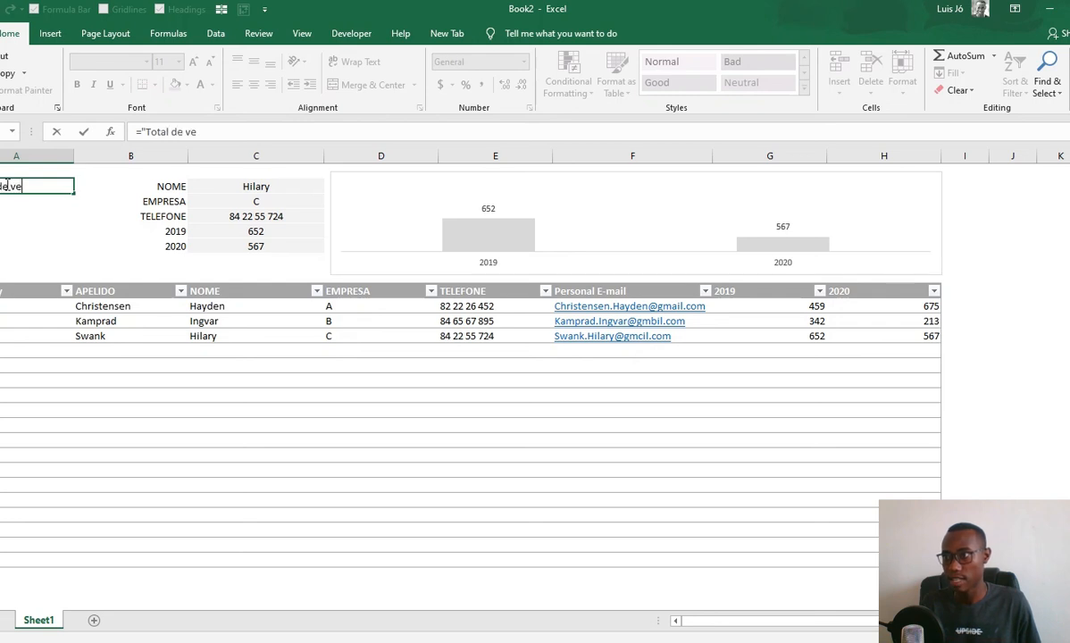
{"action": "type", "text": "ndas de>"}
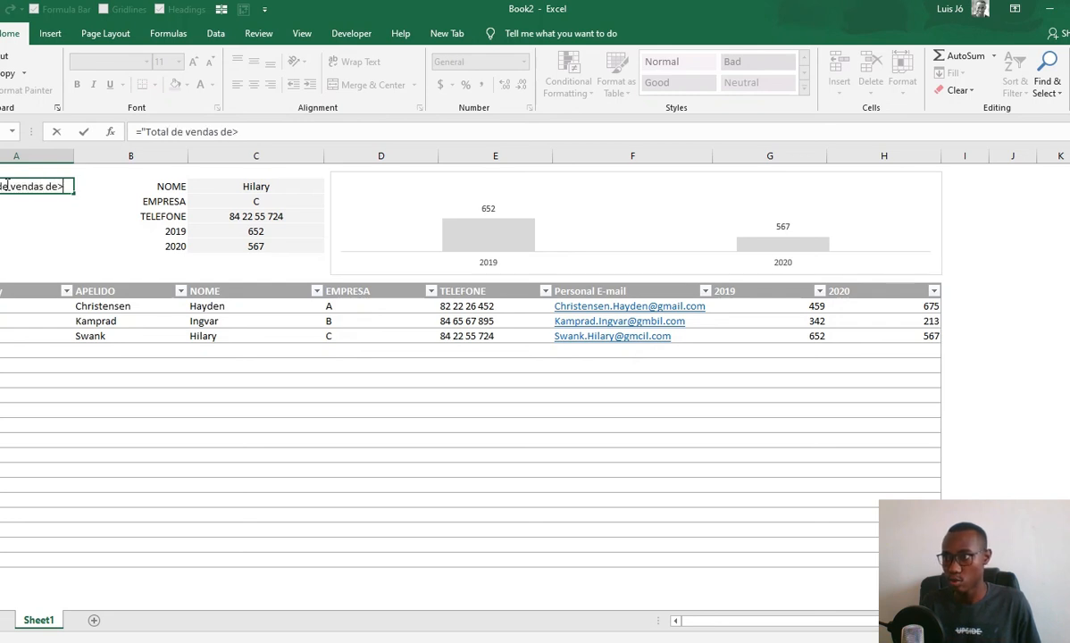
{"action": "key", "text": "BackSpace"}
{"action": "type", "text": ":"}
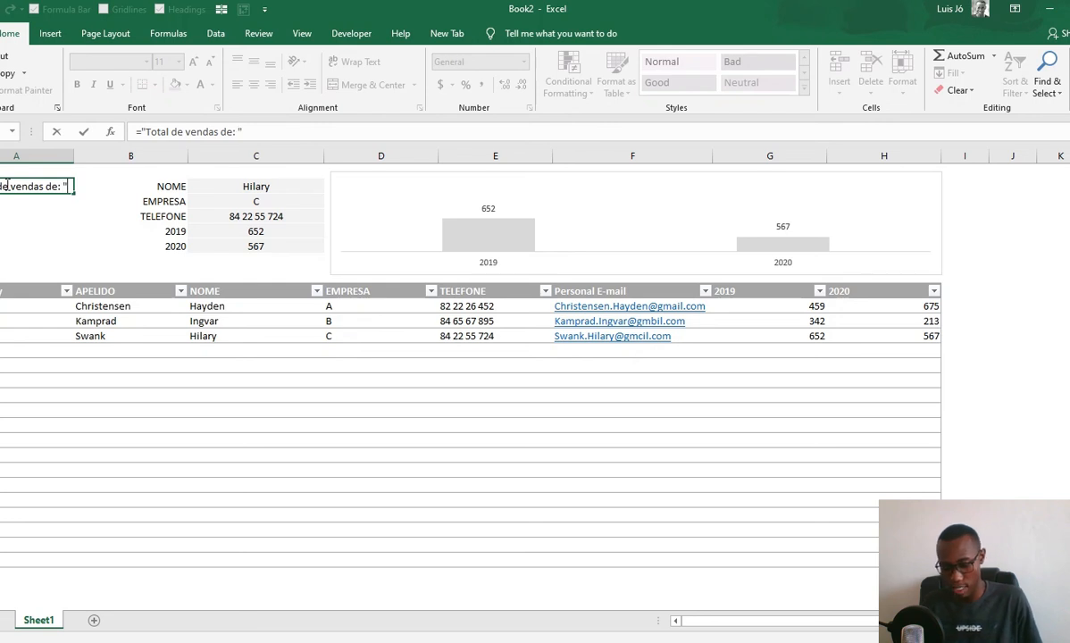
{"action": "type", "text": " \"&"}
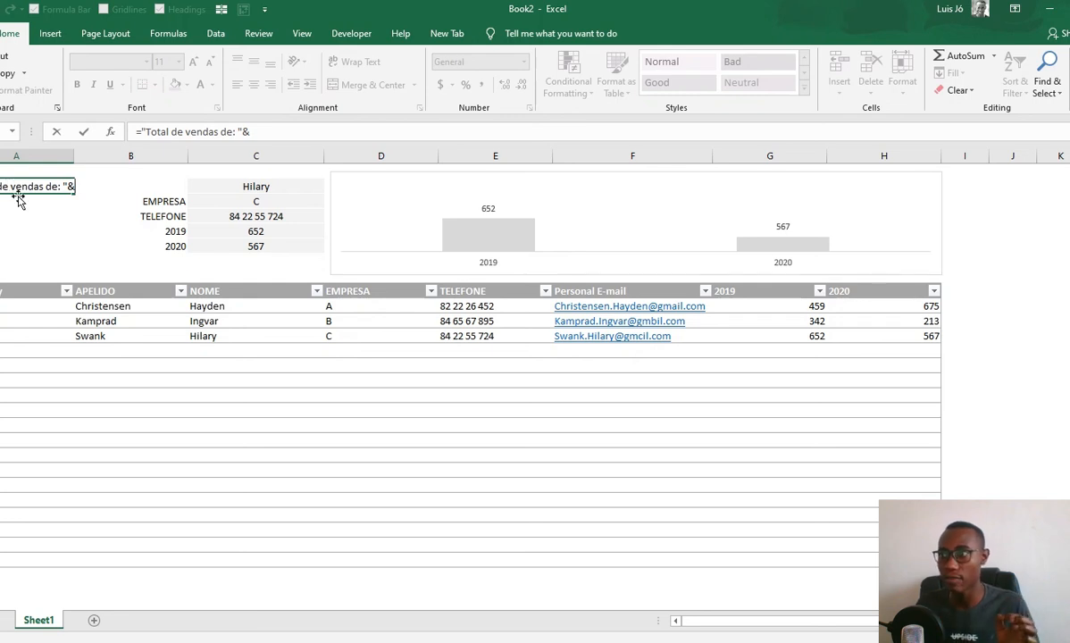
{"action": "left_click", "coordinate": [244, 186]}
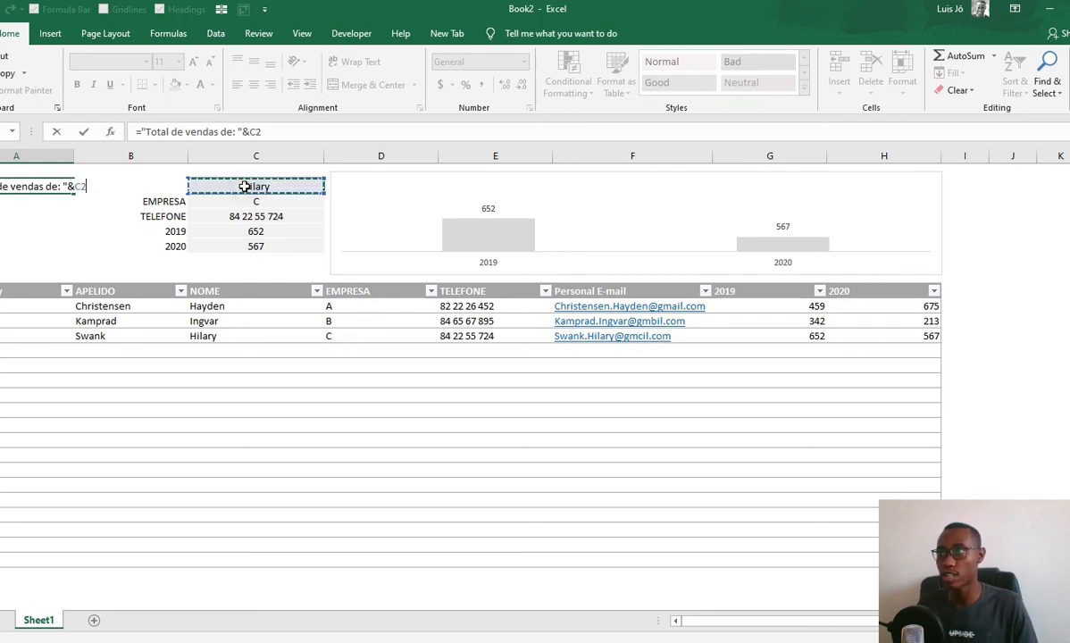
{"action": "key", "text": "Return"}
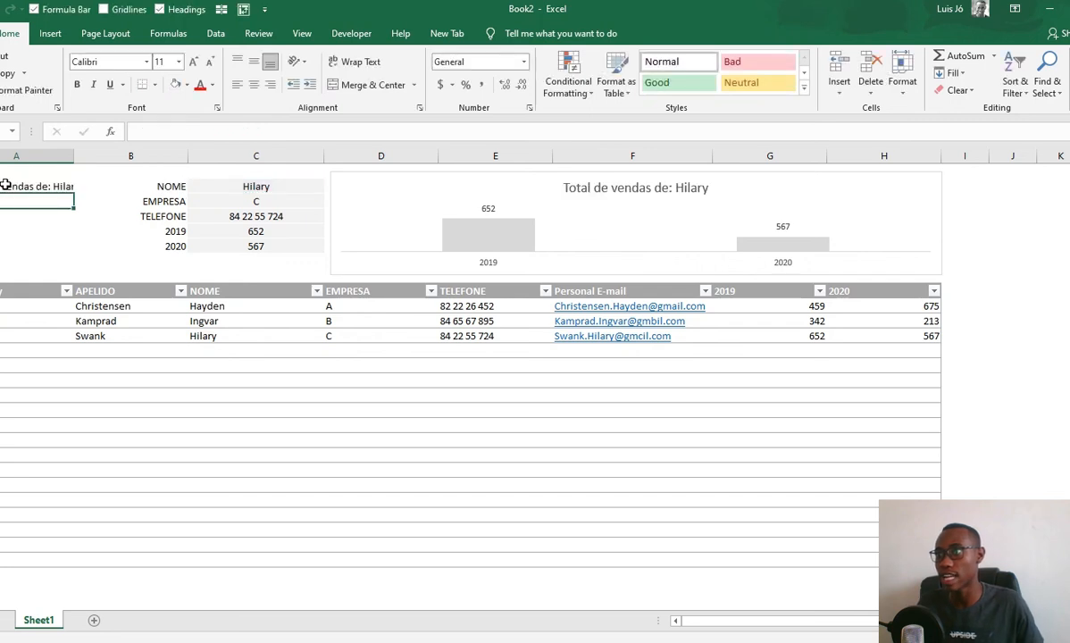
{"action": "left_click", "coordinate": [5, 183]}
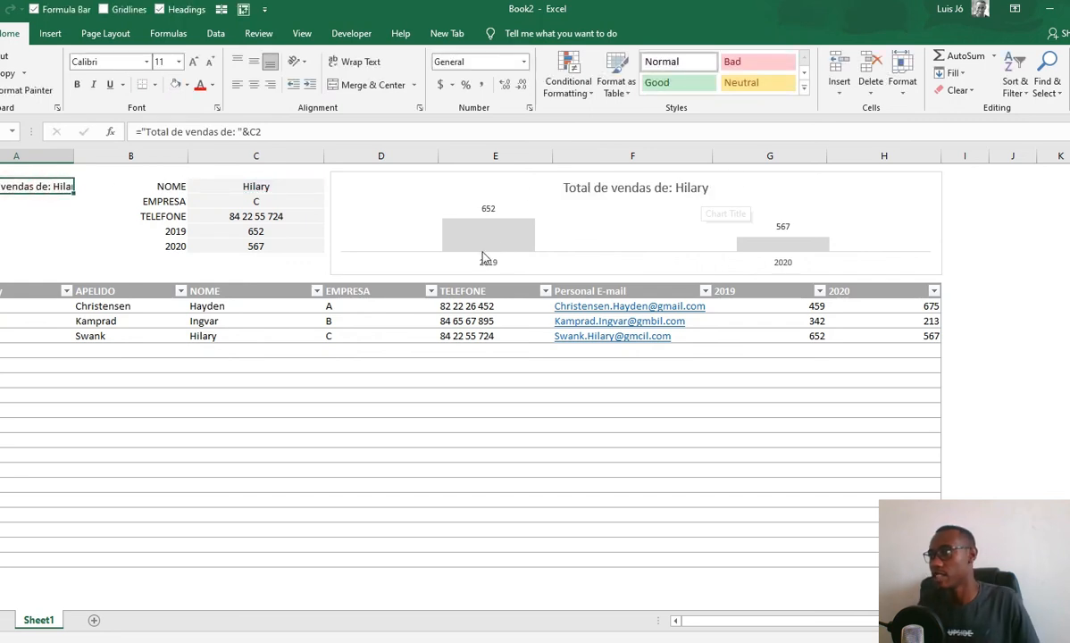
Step: Choose the table's first contact in the name drop-down in C2 and review the lookup cells and the table's empty rows
{"action": "left_click", "coordinate": [274, 188]}
{"action": "left_click", "coordinate": [331, 187]}
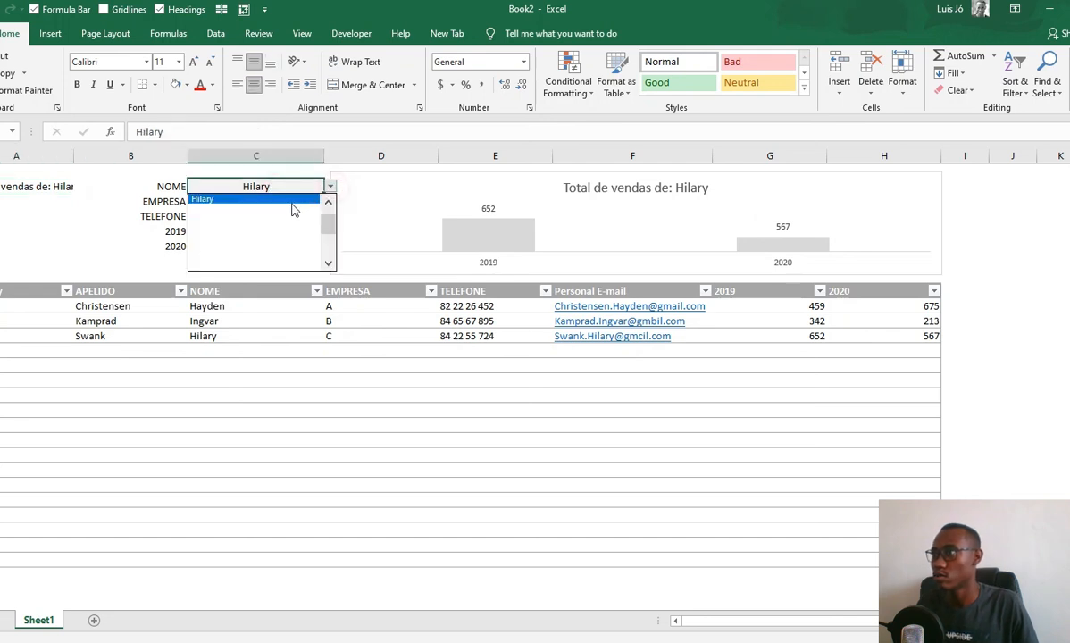
{"action": "left_click", "coordinate": [327, 204]}
{"action": "left_click", "coordinate": [279, 200]}
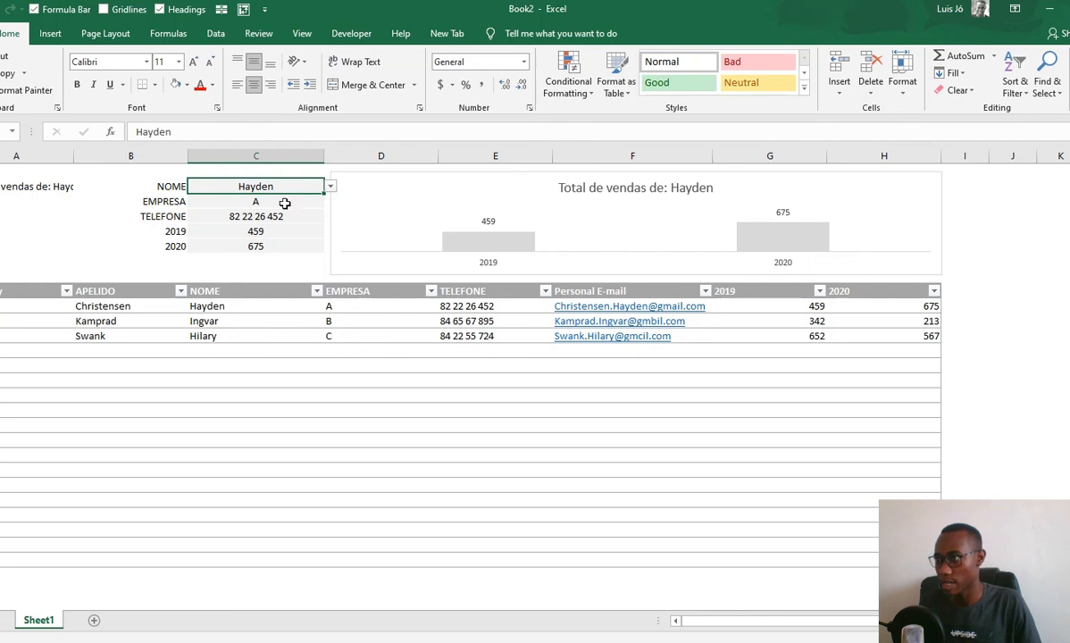
{"action": "left_click_drag", "start_coordinate": [284, 203], "coordinate": [278, 246]}
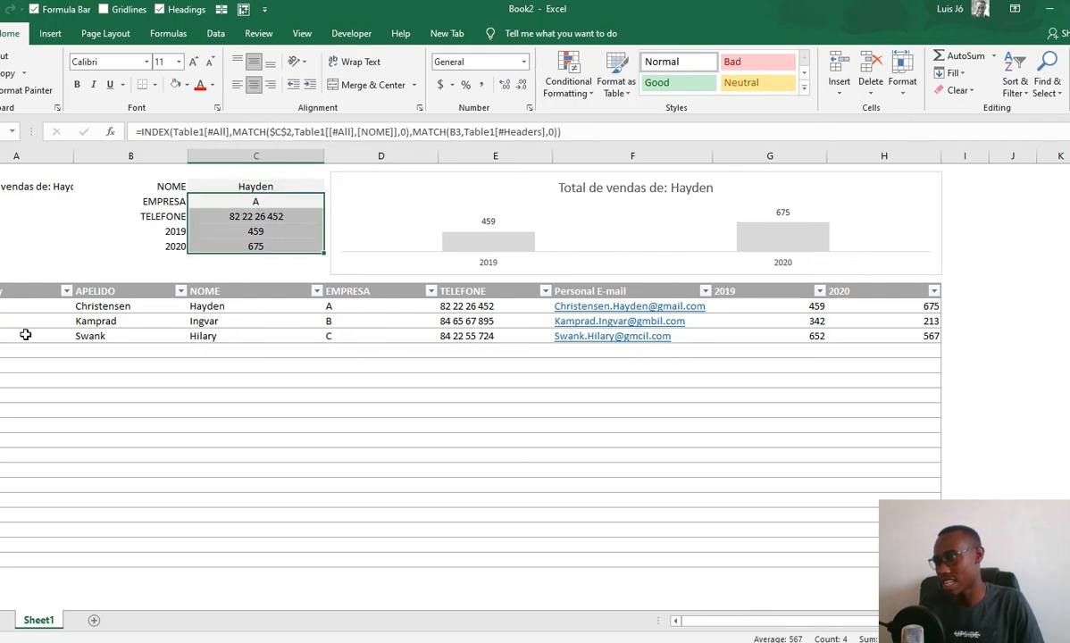
{"action": "left_click_drag", "start_coordinate": [3, 351], "coordinate": [879, 504]}
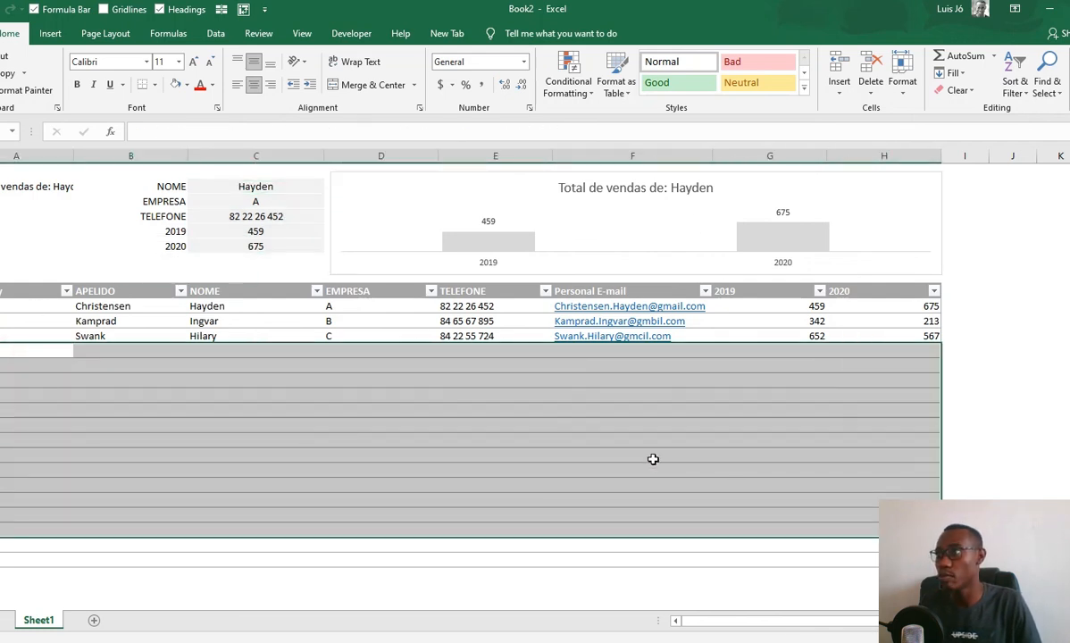
{"action": "left_click", "coordinate": [381, 395]}
Step: Test the lookup and chart by switching C2 to the third contact and back to the first, and inspect the phone formula in C4
{"action": "left_click", "coordinate": [281, 182]}
{"action": "left_click", "coordinate": [330, 185]}
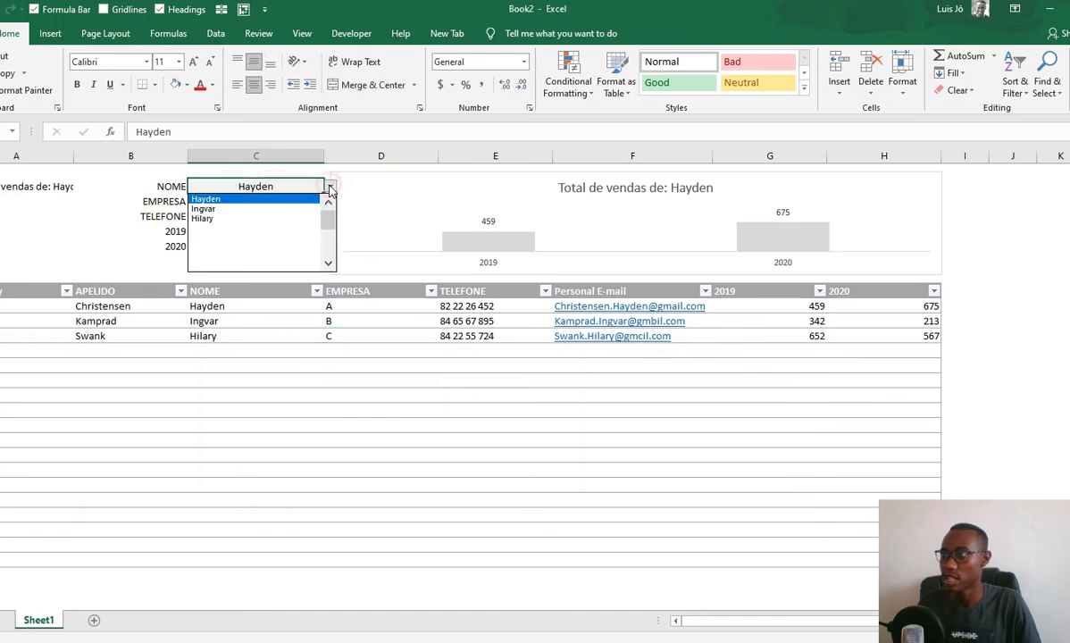
{"action": "left_click", "coordinate": [255, 218]}
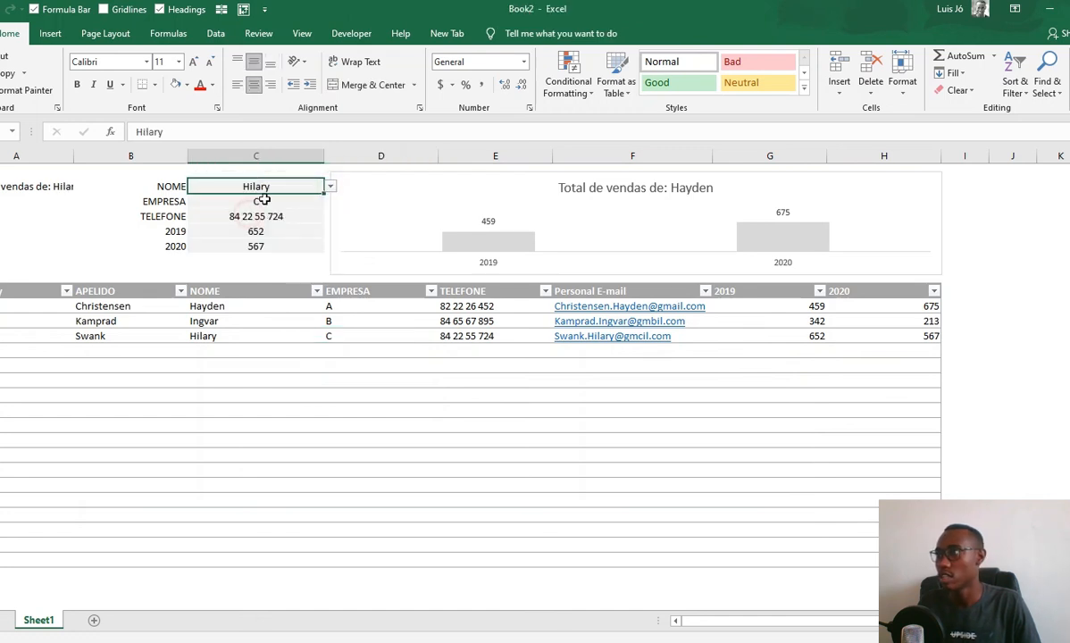
{"action": "left_click", "coordinate": [330, 185]}
{"action": "left_click", "coordinate": [327, 204]}
{"action": "left_click", "coordinate": [259, 199]}
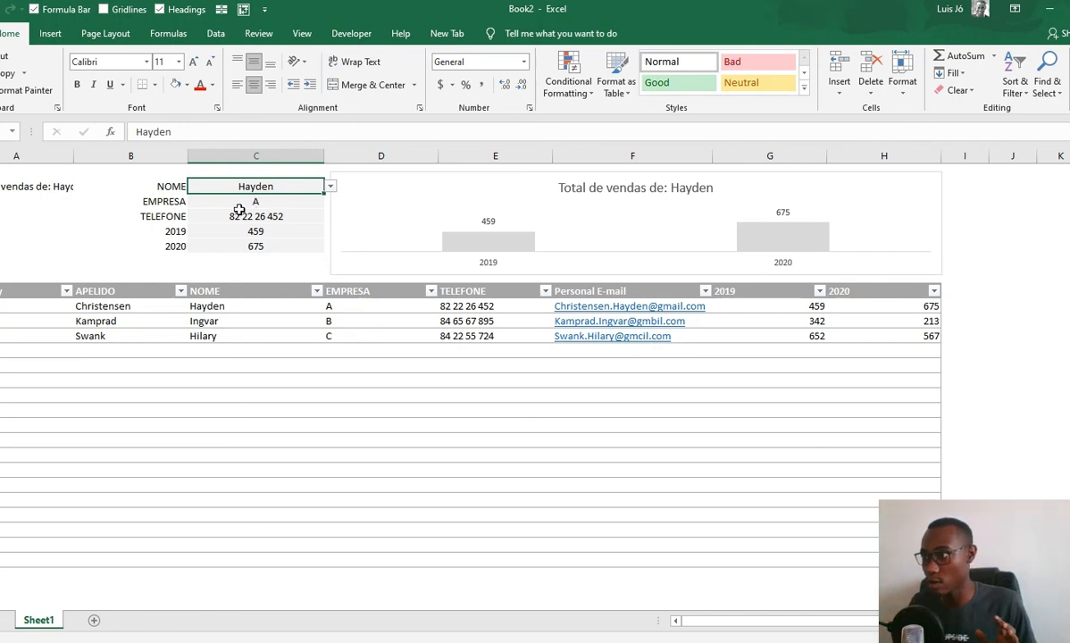
{"action": "left_click", "coordinate": [234, 216]}
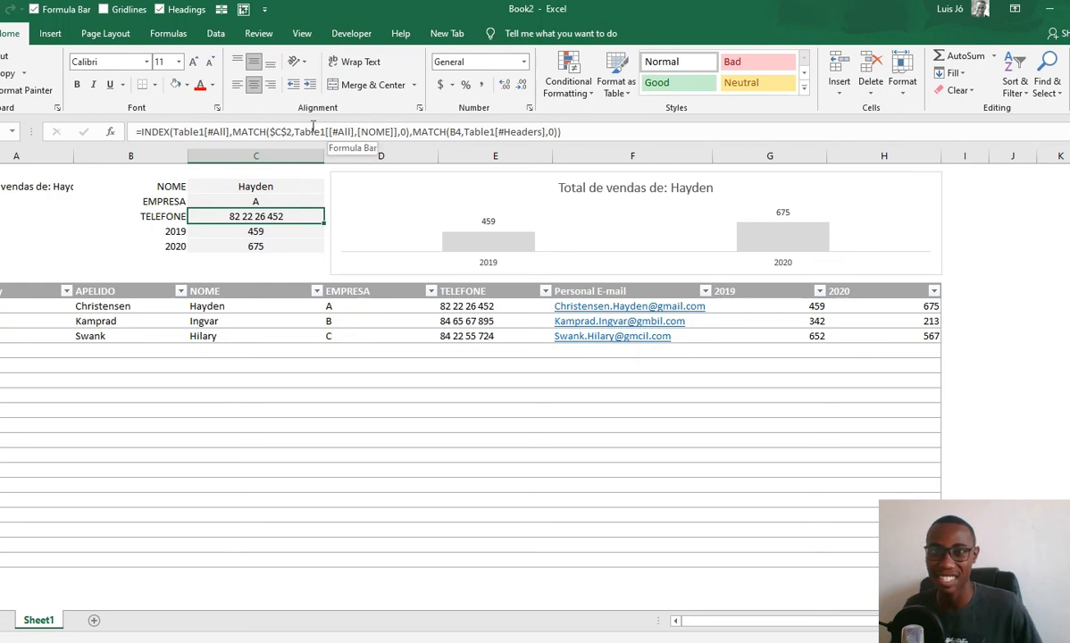